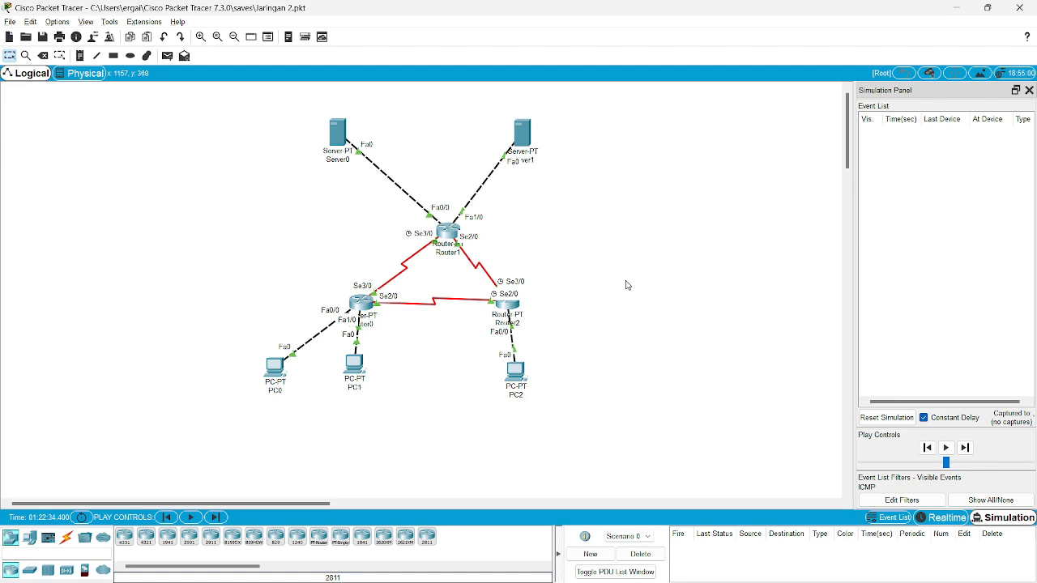
Check the IP address and subnet mask of PC0's FastEthernet0 interface, and close its configuration.
click(276, 370)
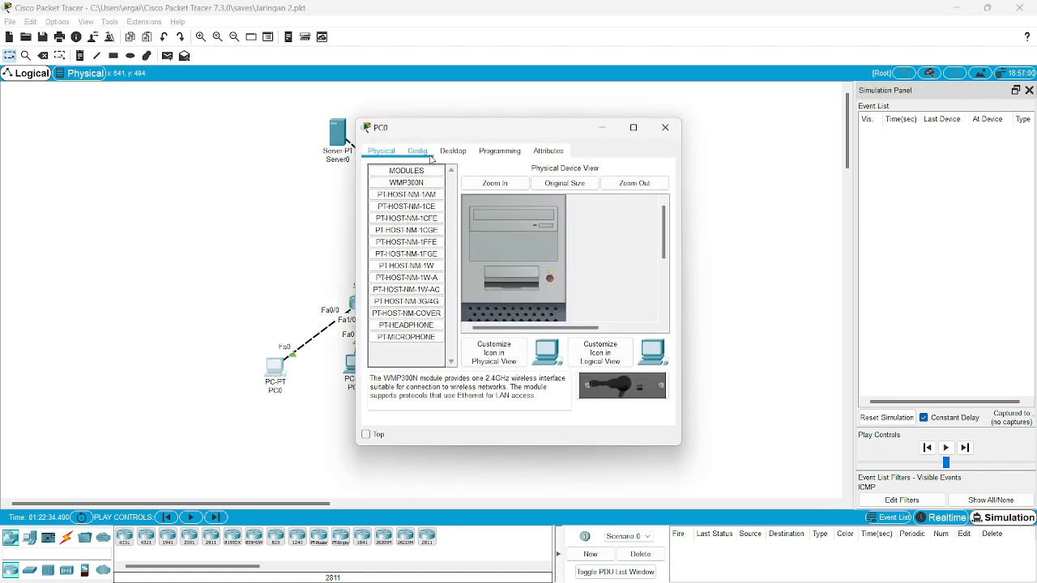
click(427, 158)
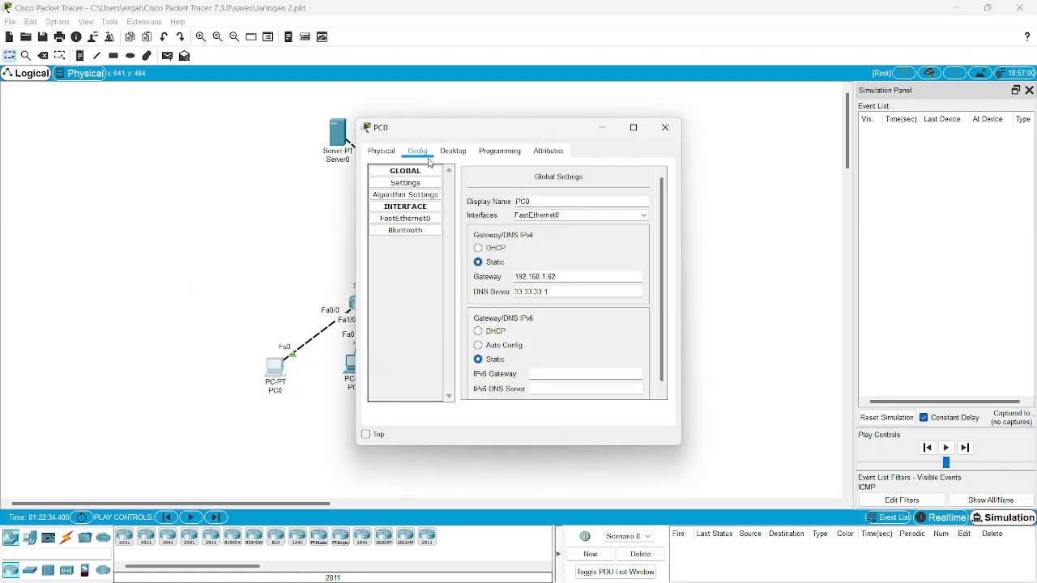
click(433, 222)
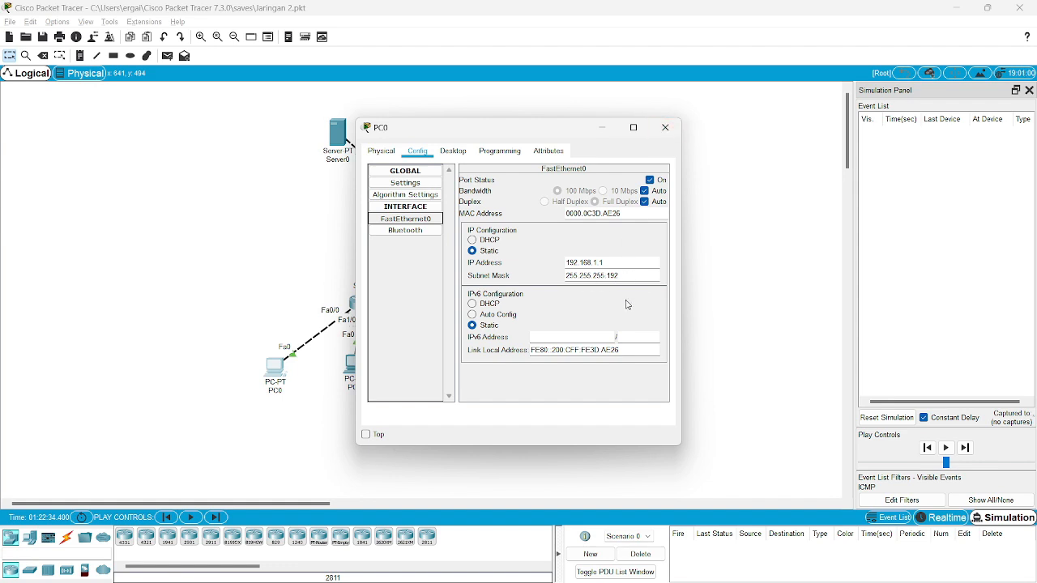
click(663, 135)
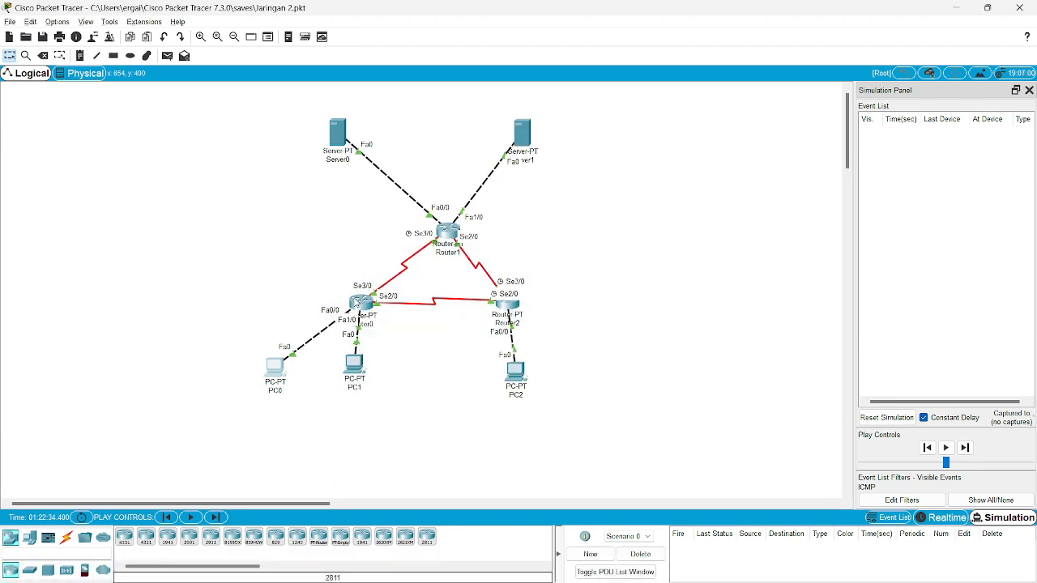
Check the IP address and subnet mask of PC1's FastEthernet0 interface, and leave no device window open.
click(354, 366)
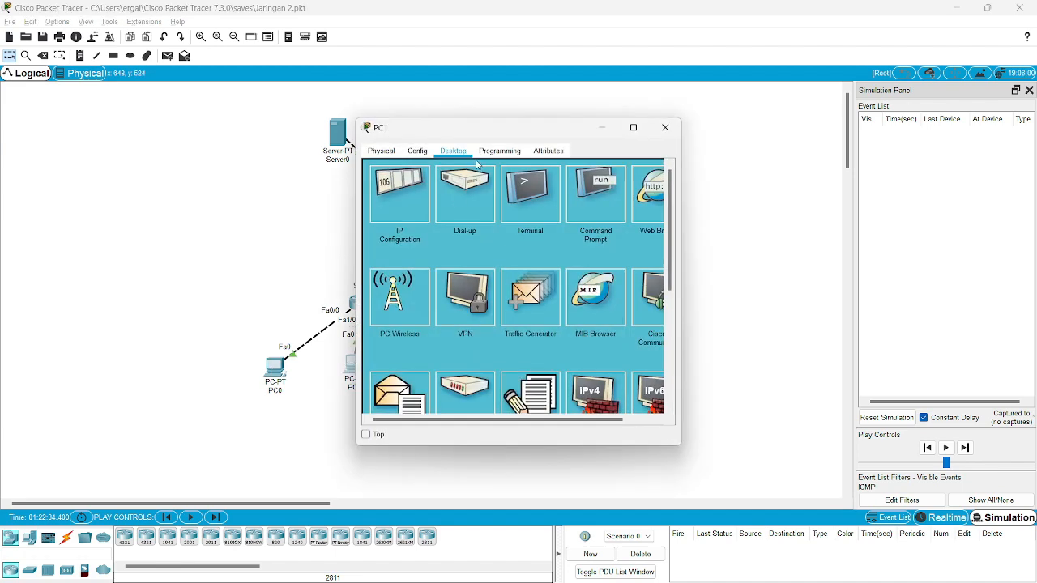
click(428, 152)
click(423, 220)
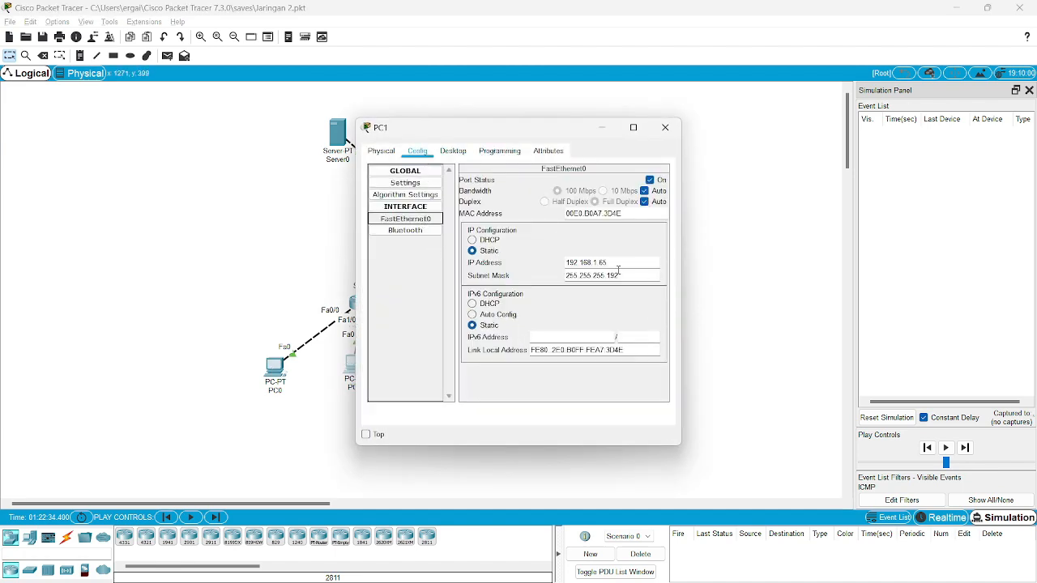
click(665, 127)
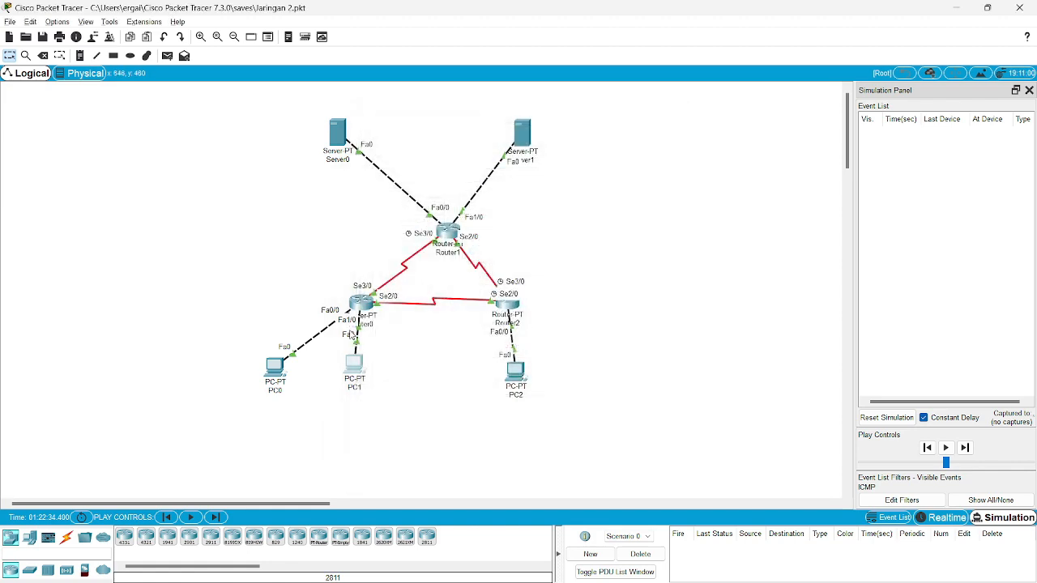
click(357, 304)
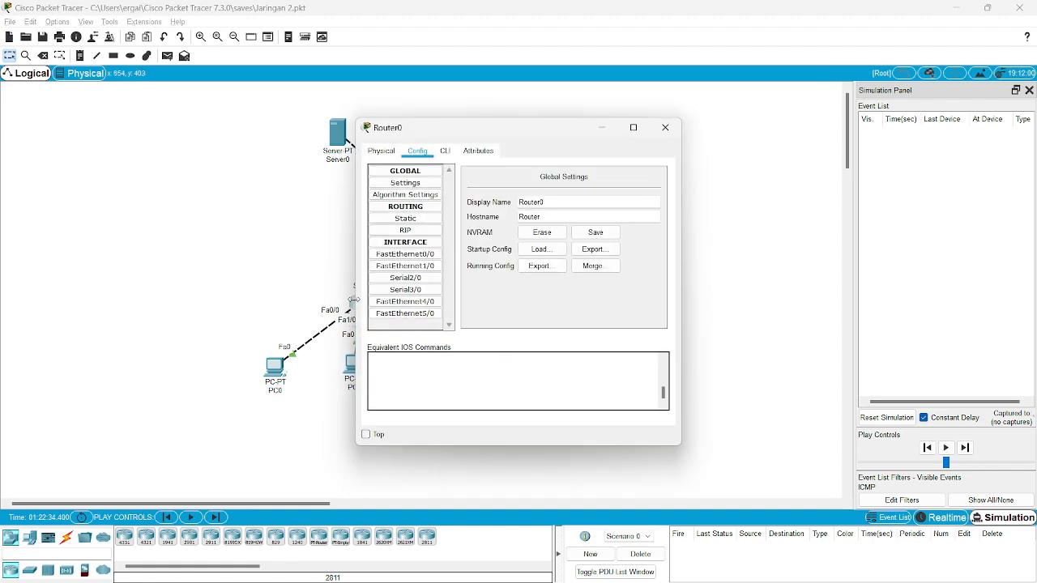
click(665, 127)
Check PC2's FastEthernet0 IP address and subnet mask, plus its default gateway in the global settings.
click(514, 372)
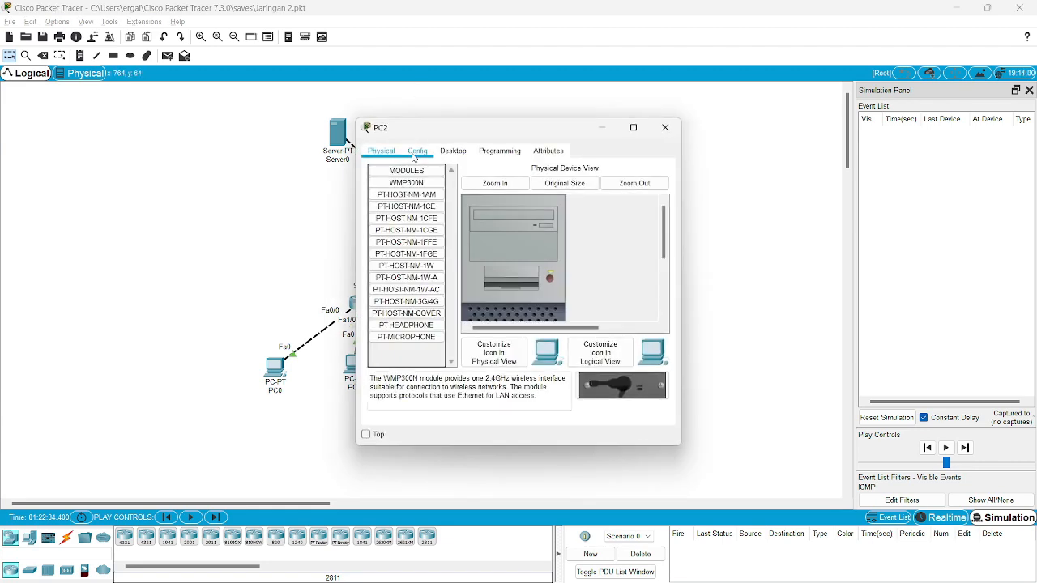
click(417, 151)
click(420, 222)
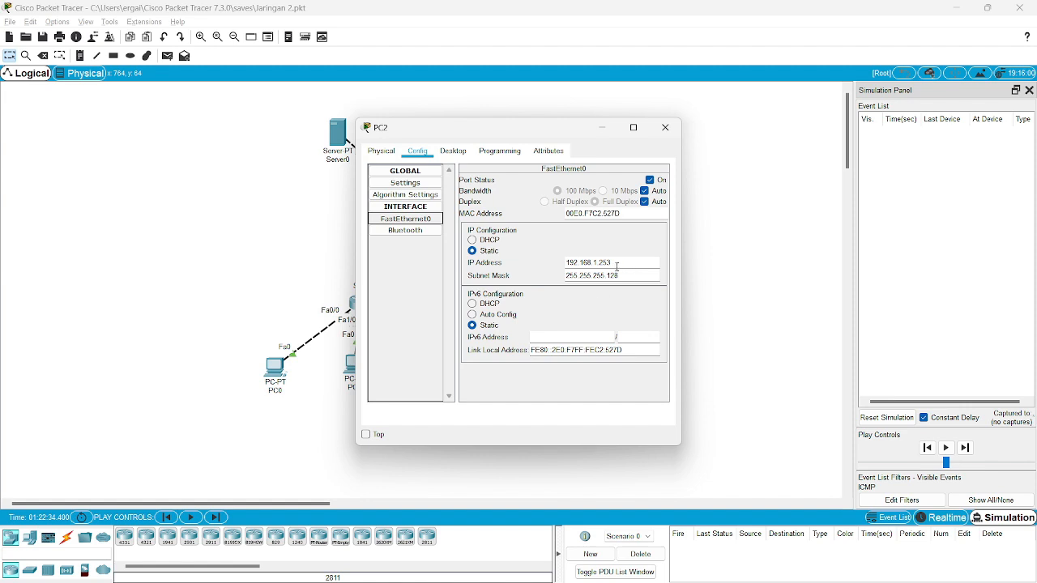
click(401, 195)
click(405, 183)
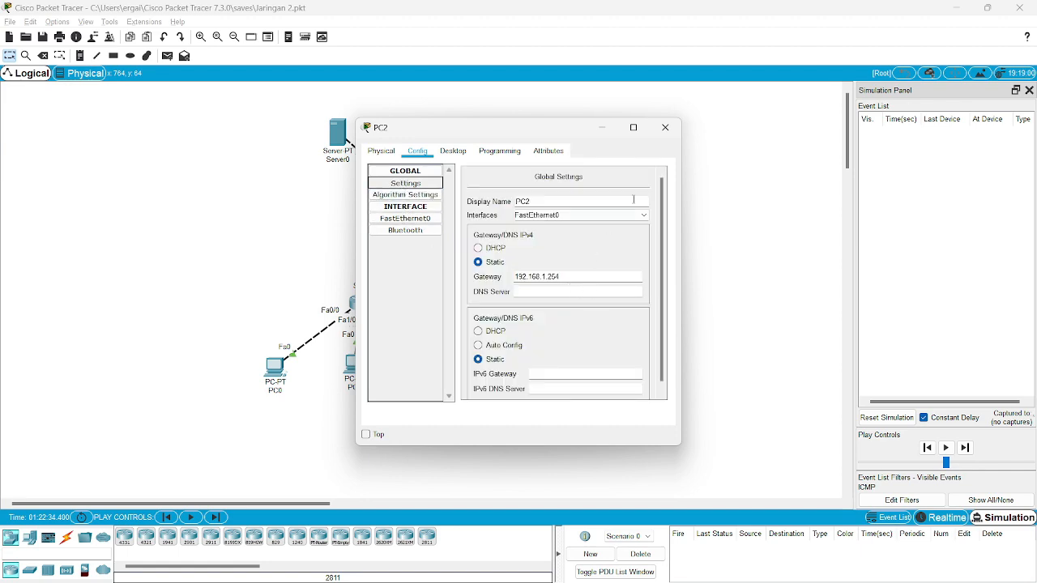
click(665, 127)
Check PC1's IPv4 default gateway in its global settings, and close the device window.
click(354, 358)
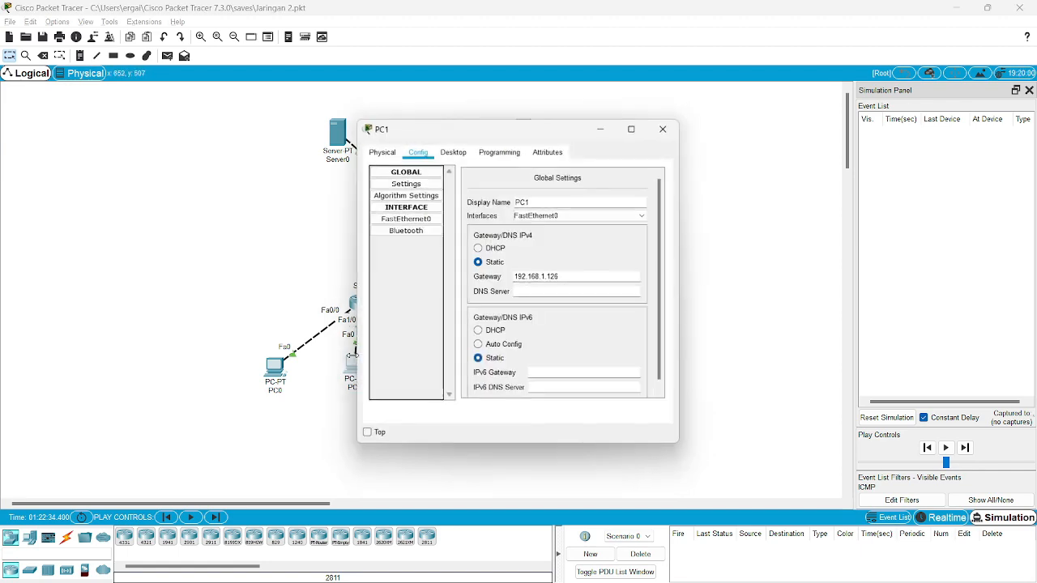
click(405, 195)
click(405, 183)
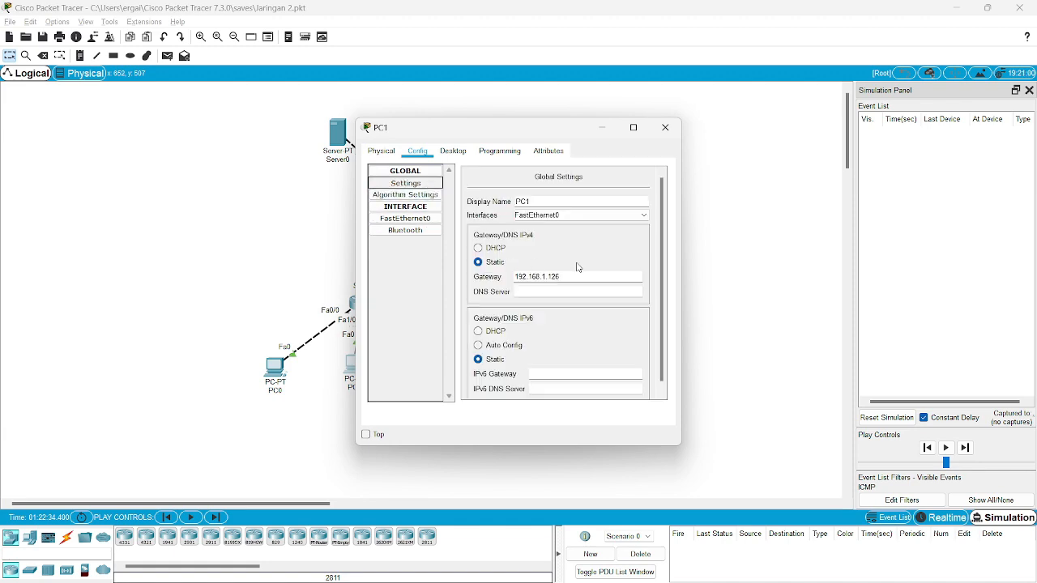
click(665, 127)
Check PC0's IPv4 gateway and DNS server in its global settings, and close the device window.
click(276, 366)
click(409, 184)
click(405, 195)
click(405, 183)
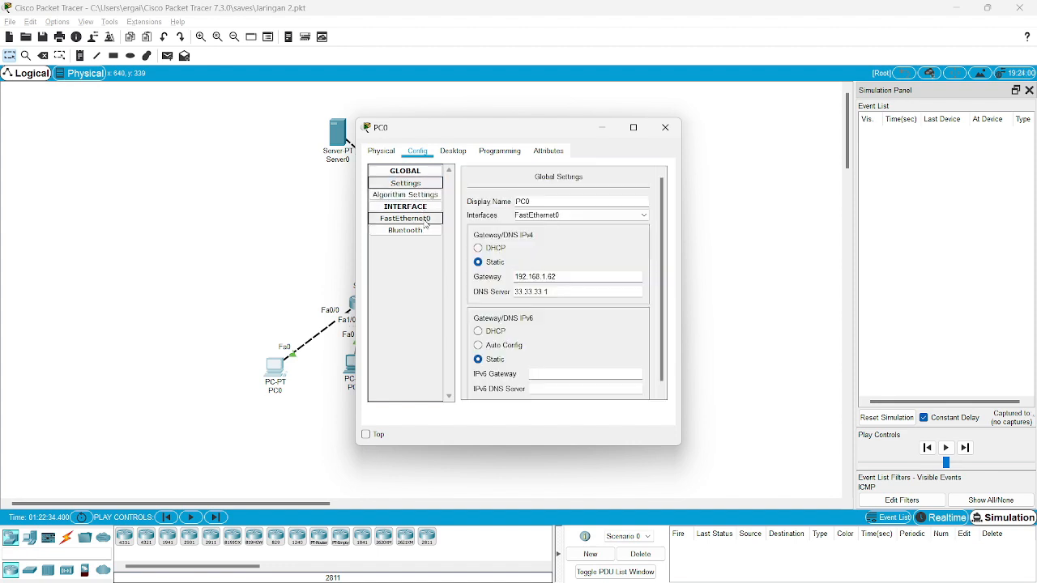
click(424, 220)
click(417, 232)
click(416, 172)
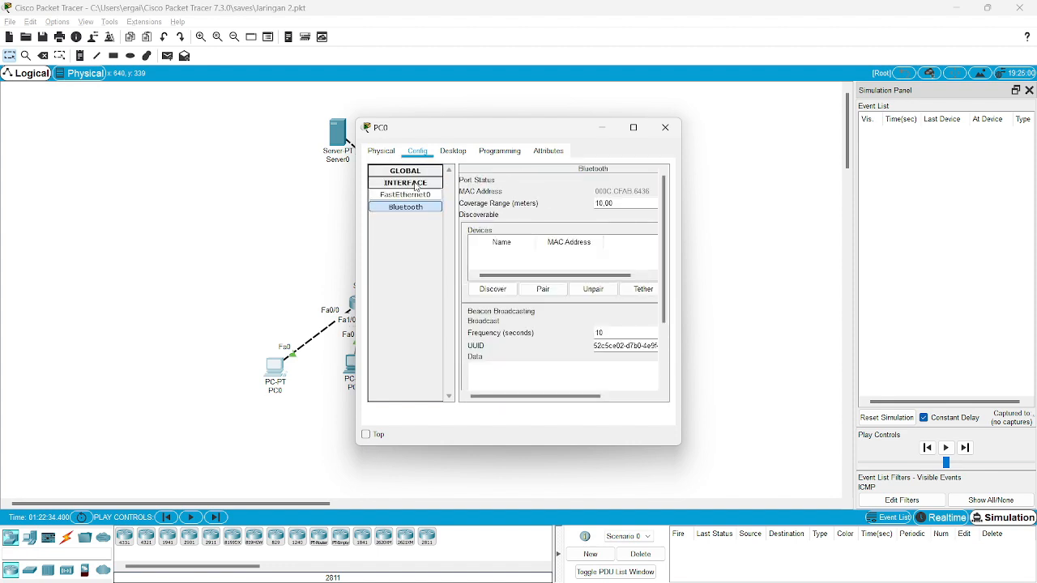
click(409, 171)
click(406, 183)
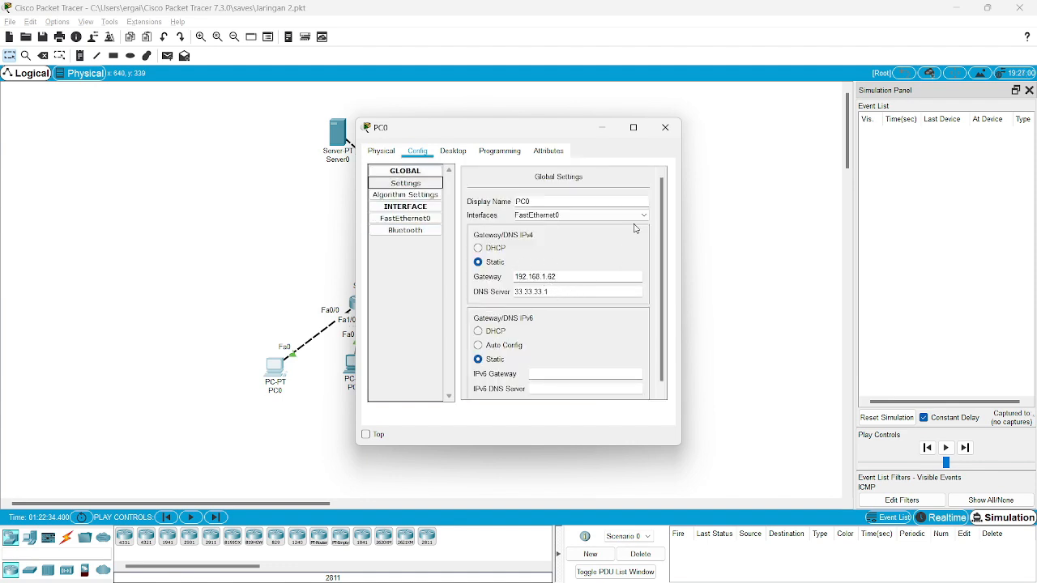
click(665, 128)
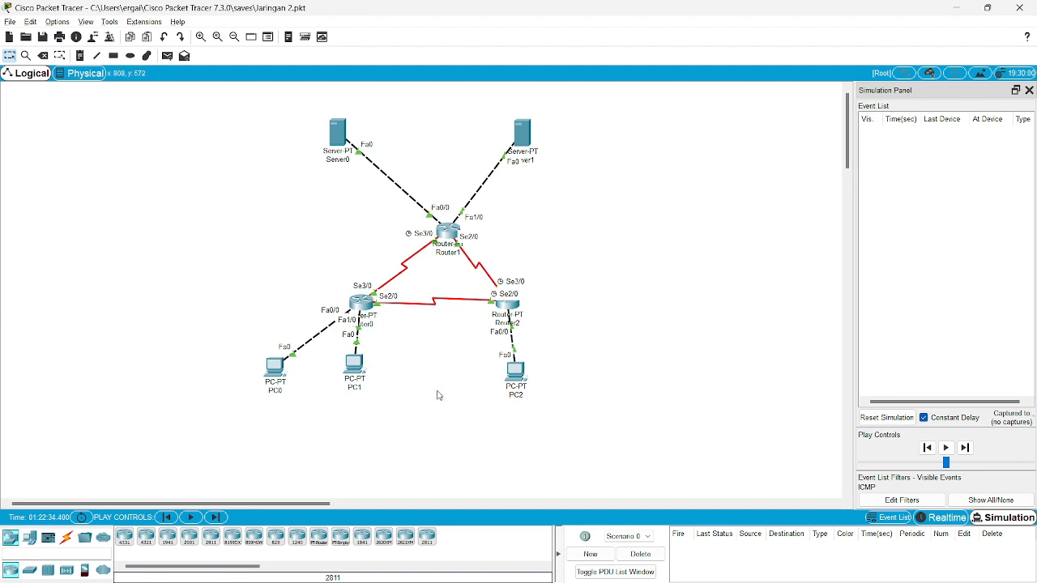
Examine the IP addresses and subnet masks of Router0's FastEthernet0/0 and FastEthernet1/0 interfaces.
click(361, 302)
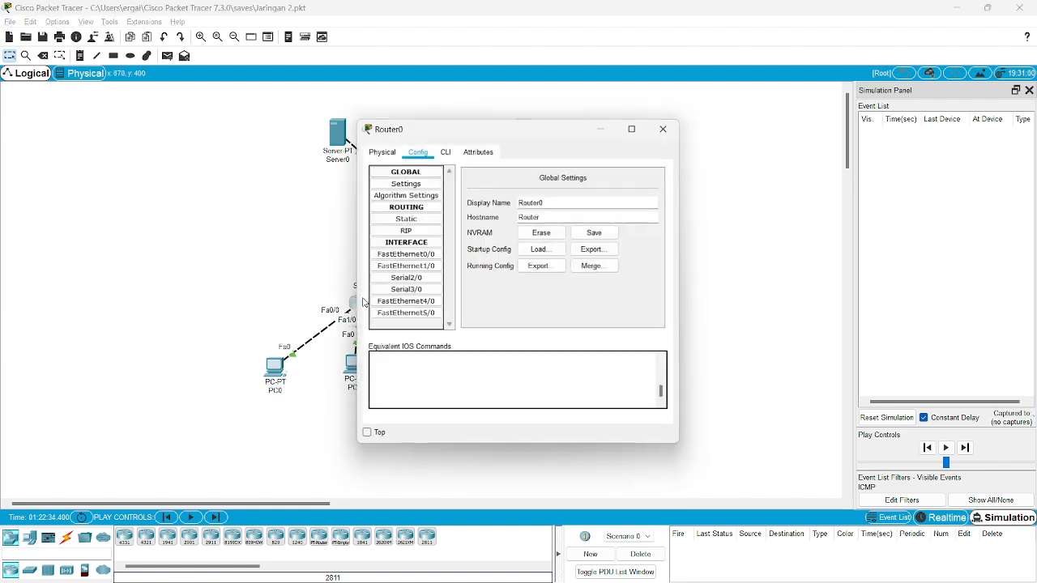
click(418, 260)
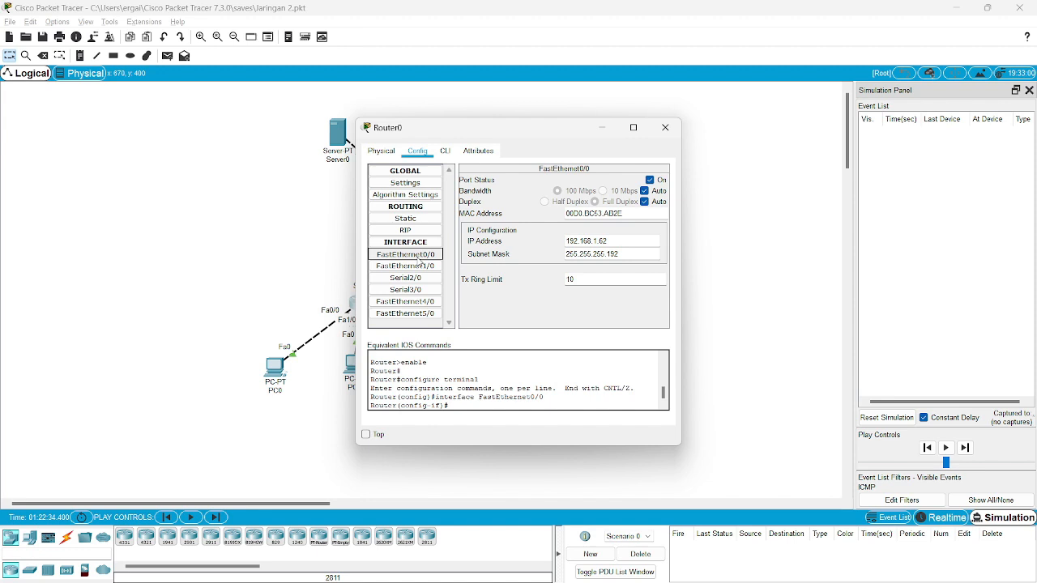
drag(618, 241, 556, 241)
click(557, 241)
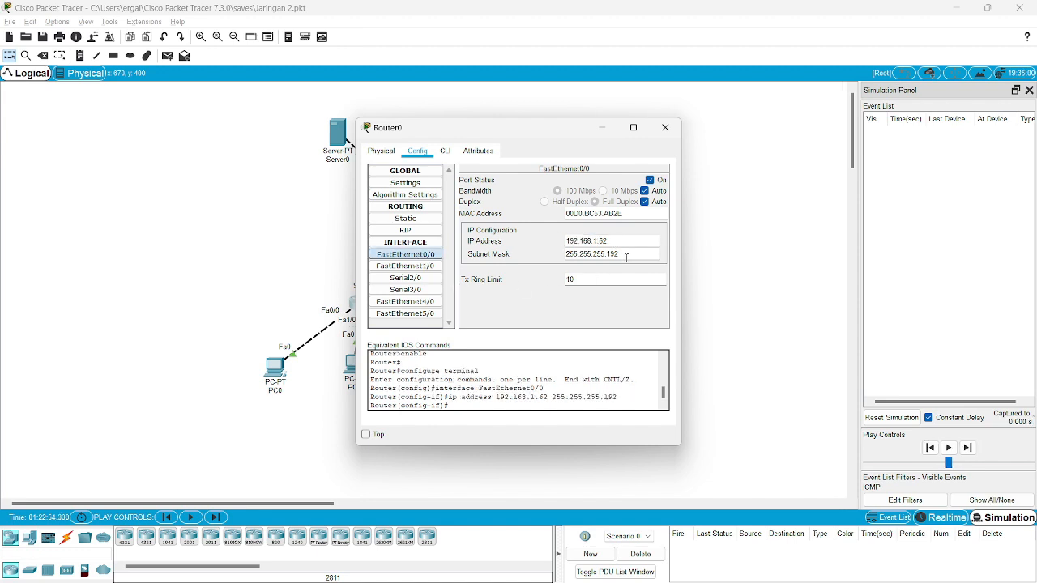
drag(627, 257, 576, 252)
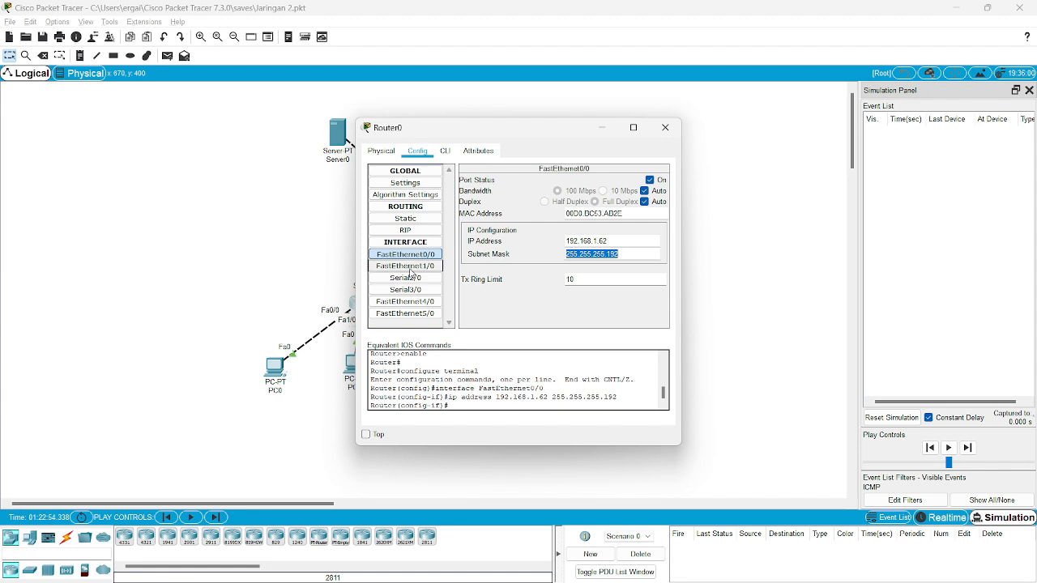
click(409, 268)
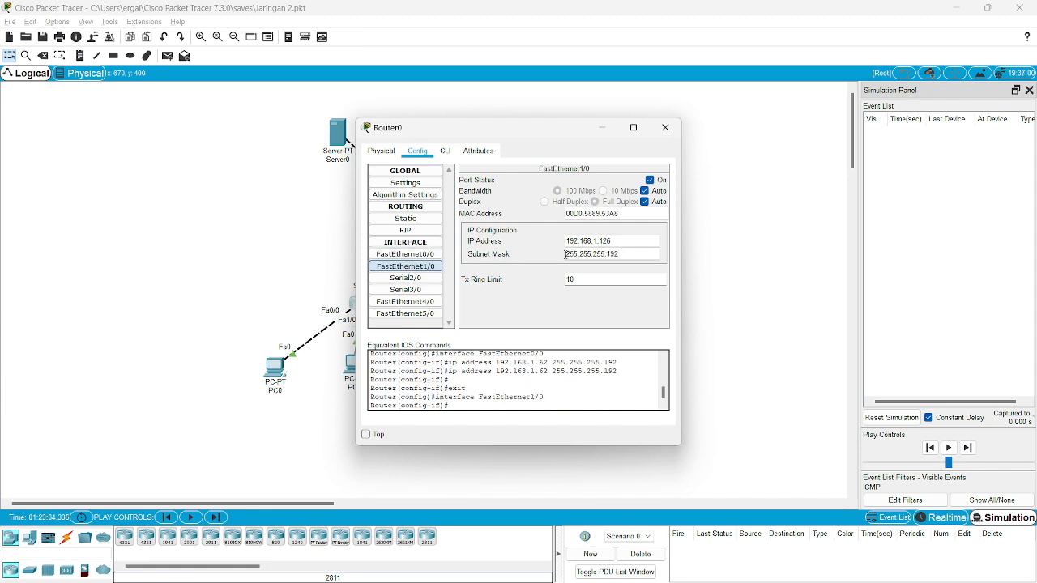
drag(635, 240, 554, 241)
click(405, 254)
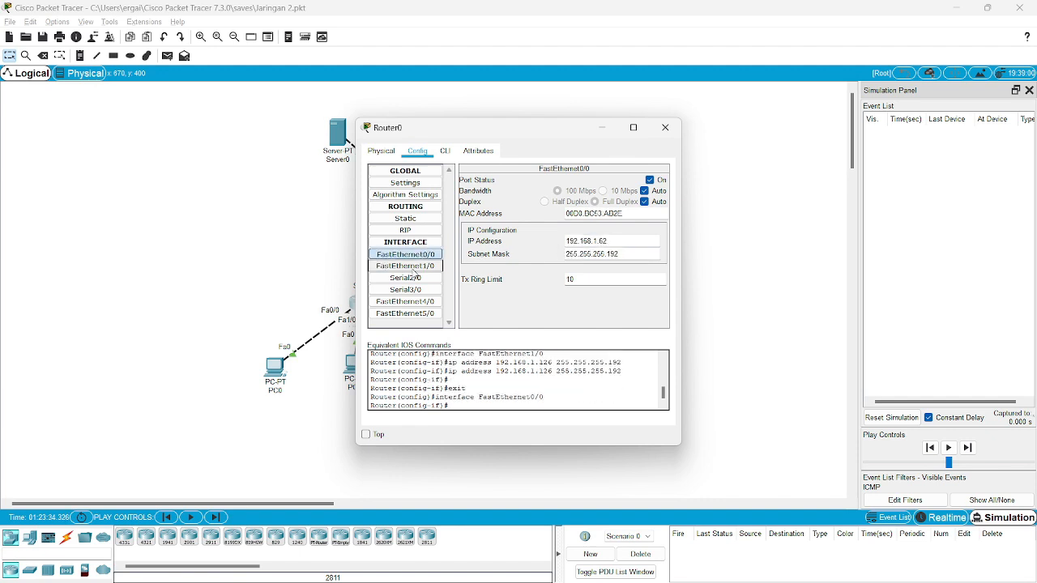
click(412, 266)
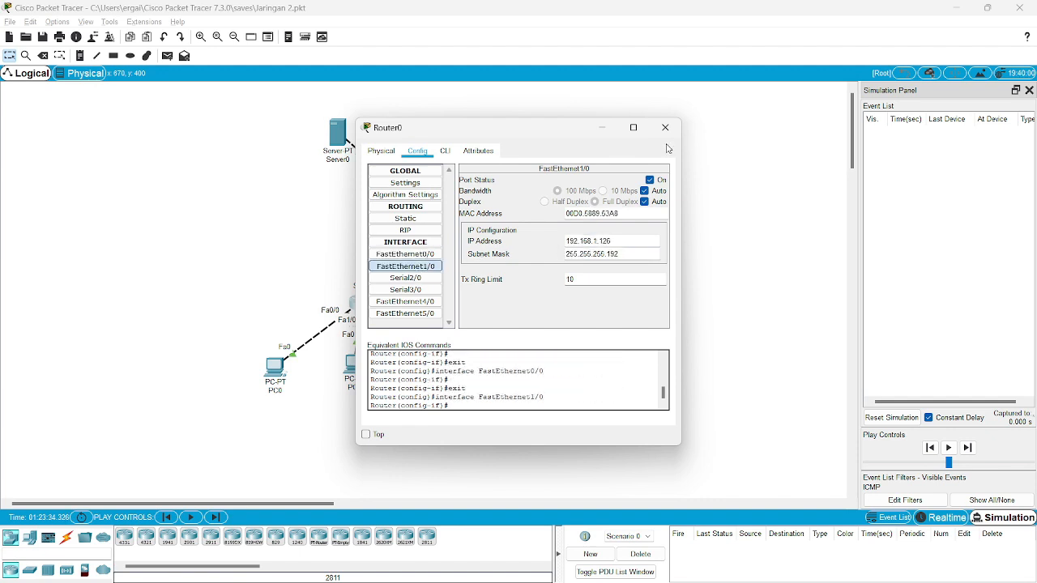
click(665, 127)
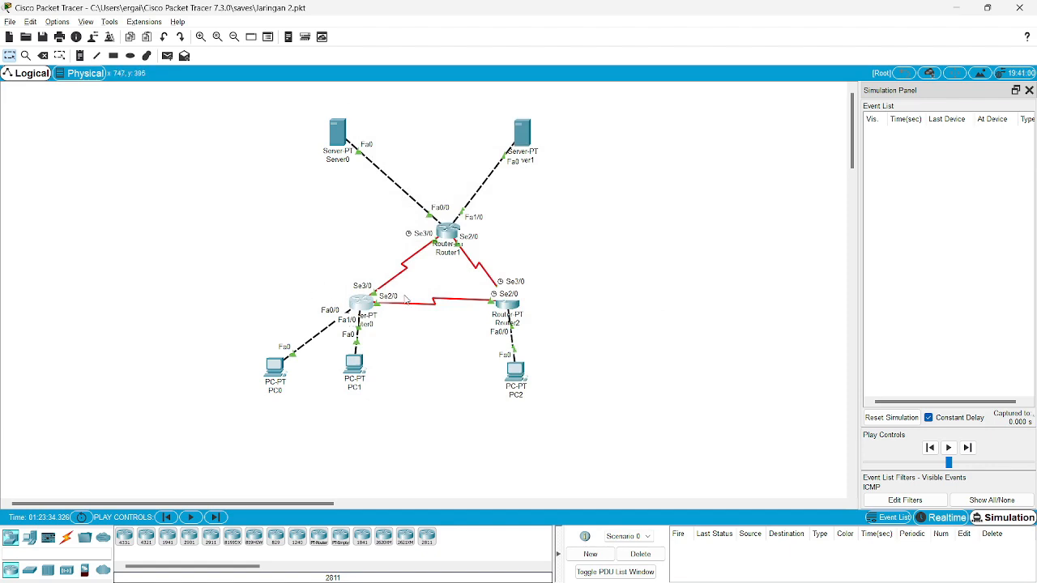
Examine the IP address of Router2's FastEthernet0/0 interface, which serves as PC2's gateway.
click(509, 312)
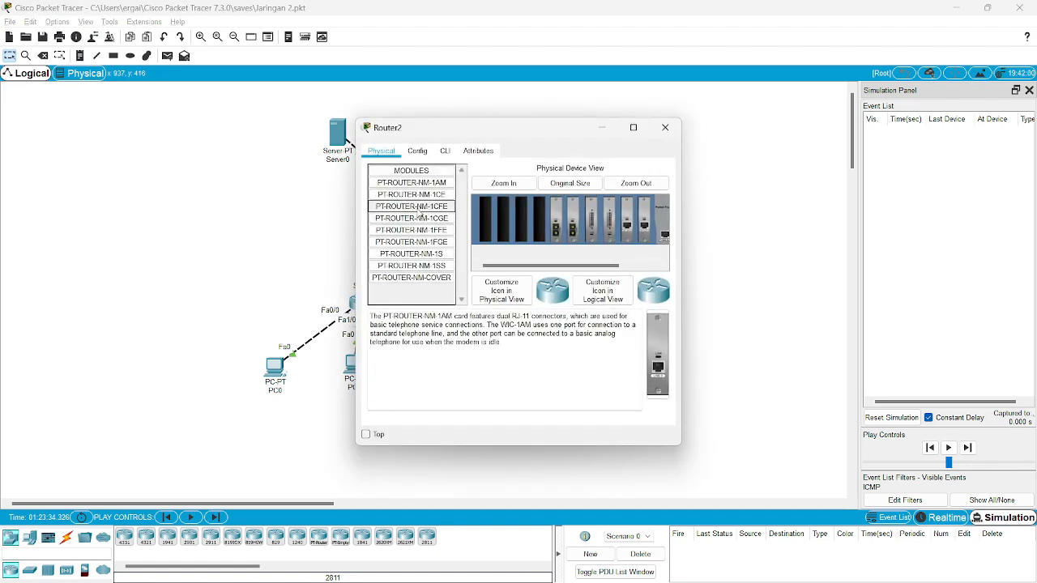
click(417, 150)
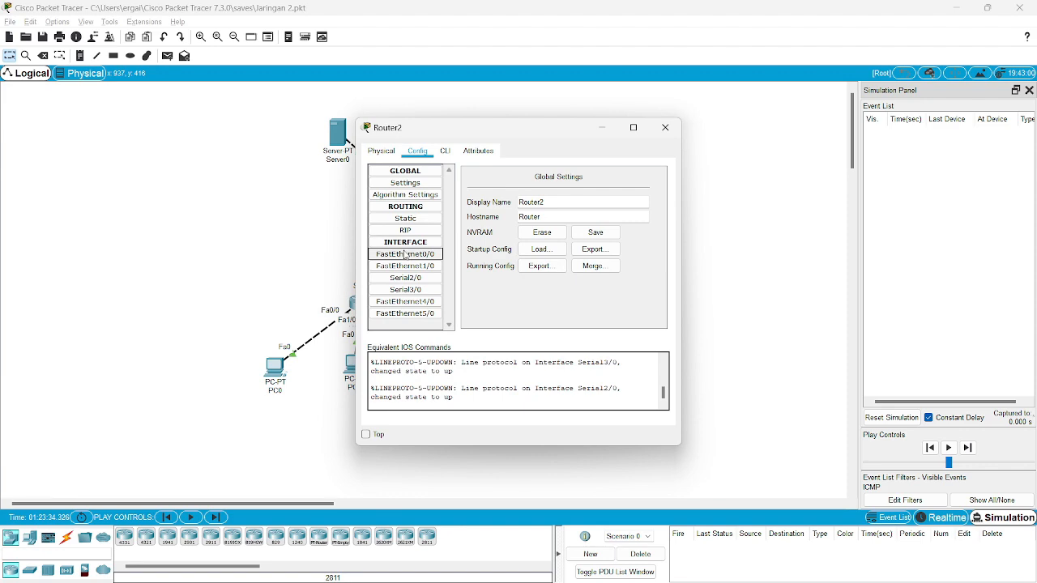
click(406, 254)
double_click(556, 236)
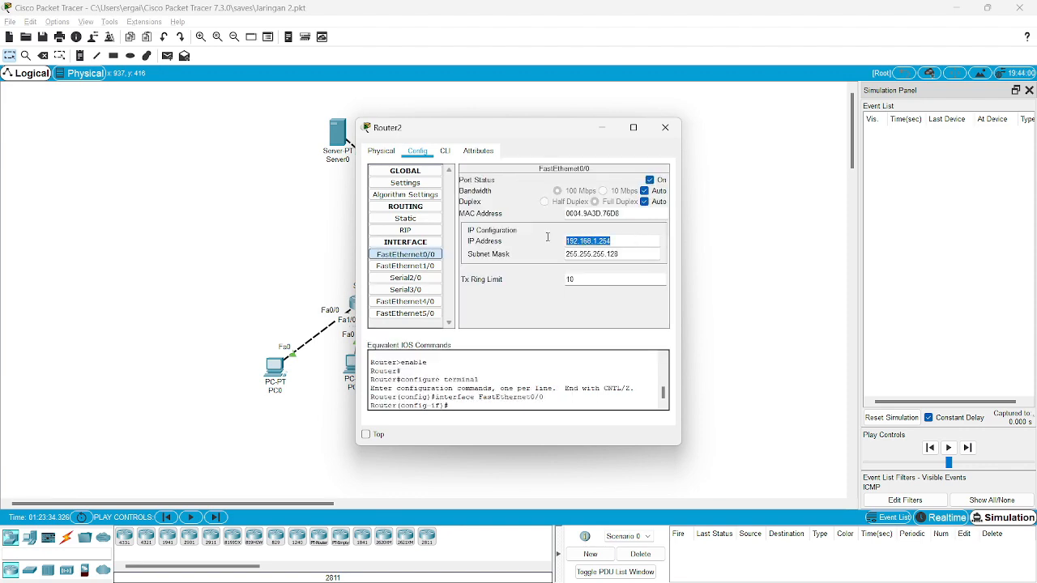
click(665, 127)
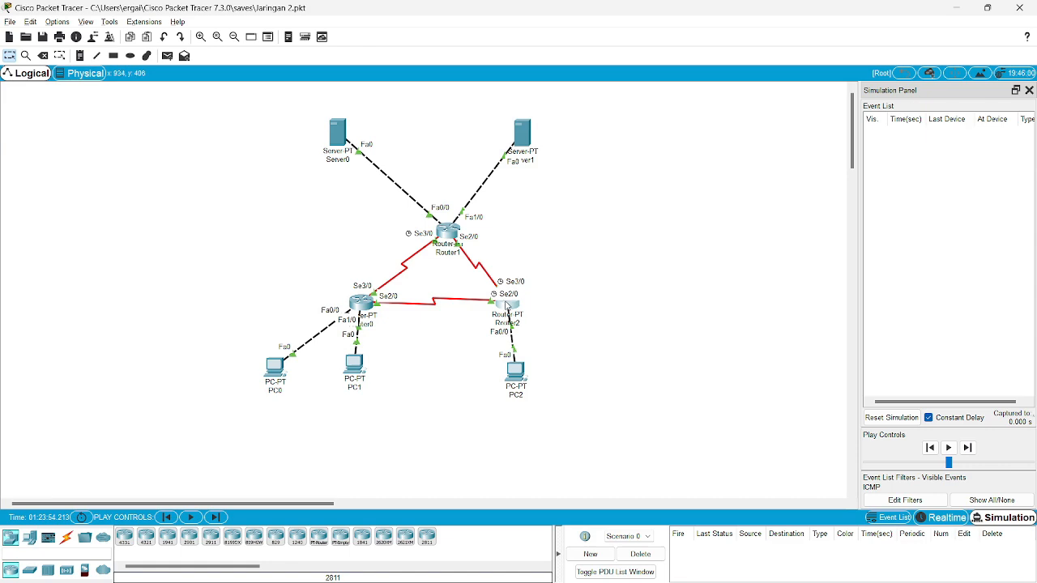
Examine the IP settings of Router1's FastEthernet0/0 and FastEthernet1/0 interfaces facing the two servers.
click(451, 235)
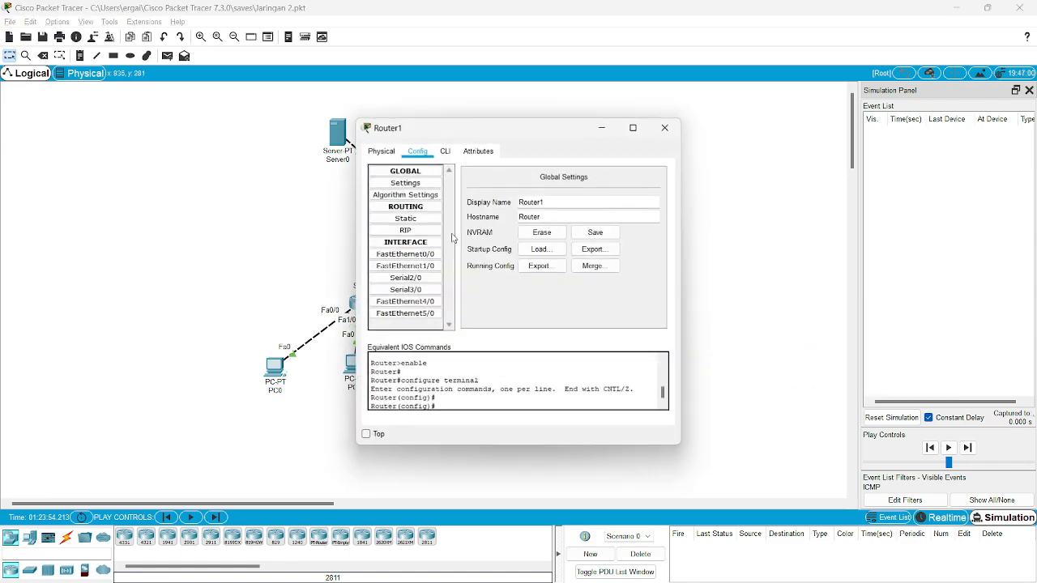
click(405, 254)
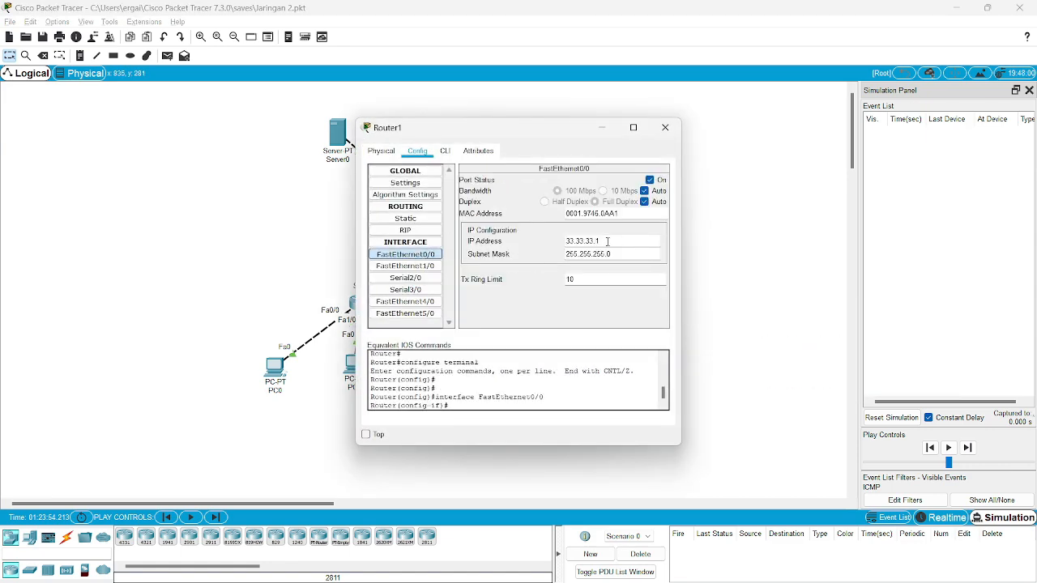
click(405, 266)
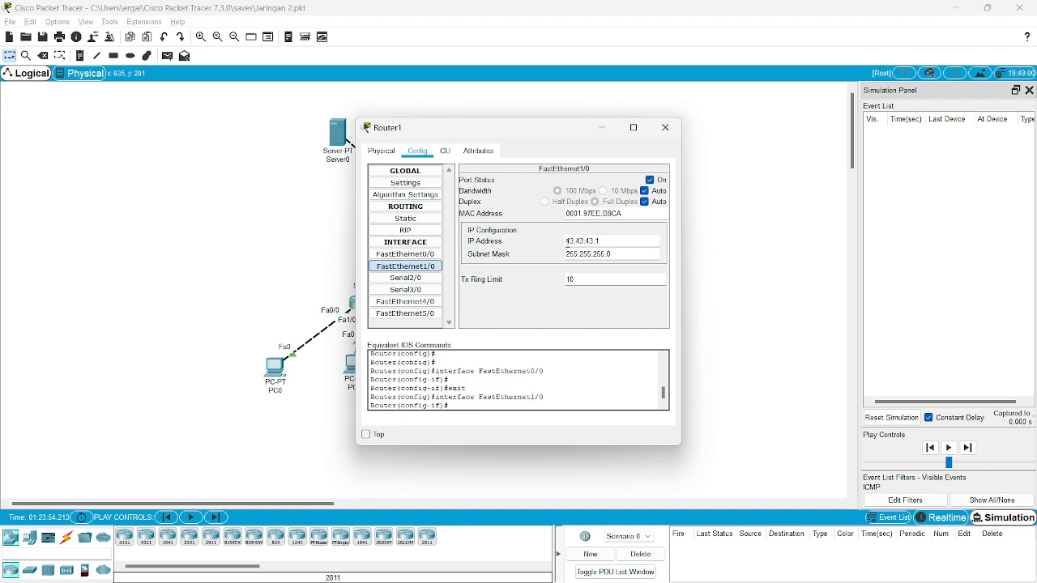
click(662, 128)
Review the static routes configured on Router0, moving its window aside to keep the topology in view.
click(361, 302)
click(425, 222)
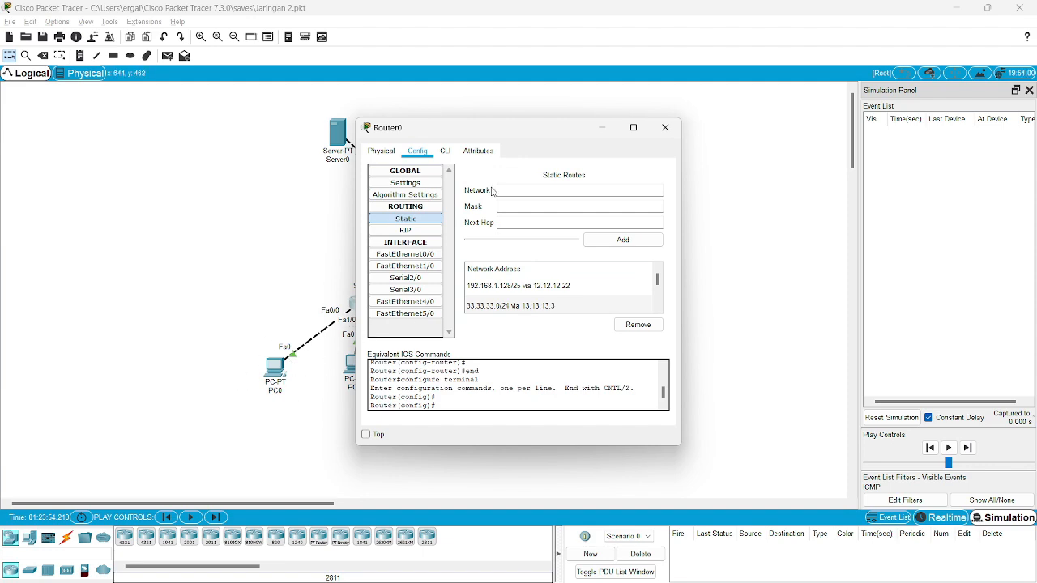
drag(495, 130, 549, 112)
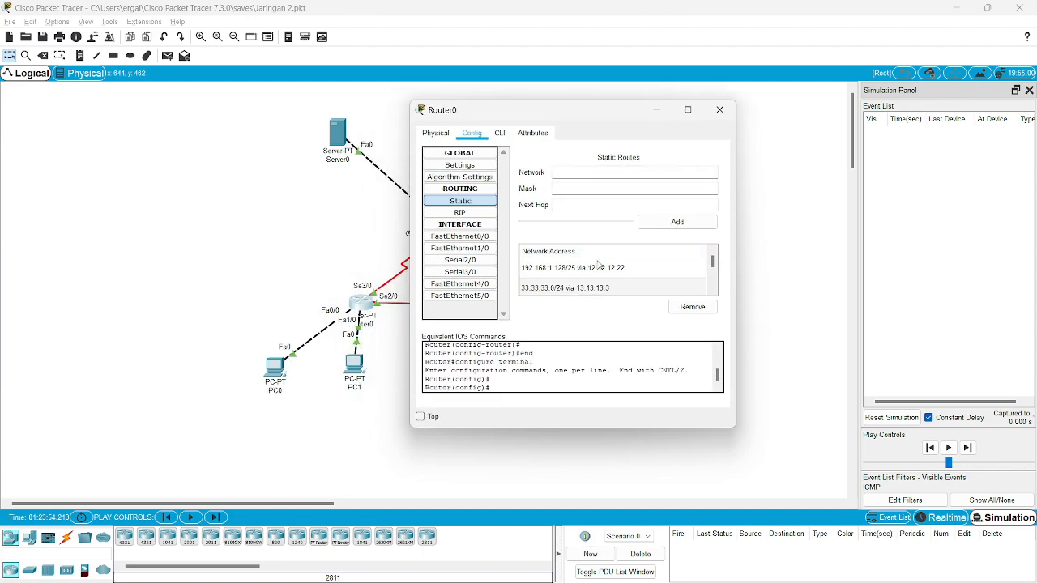
drag(712, 267, 713, 271)
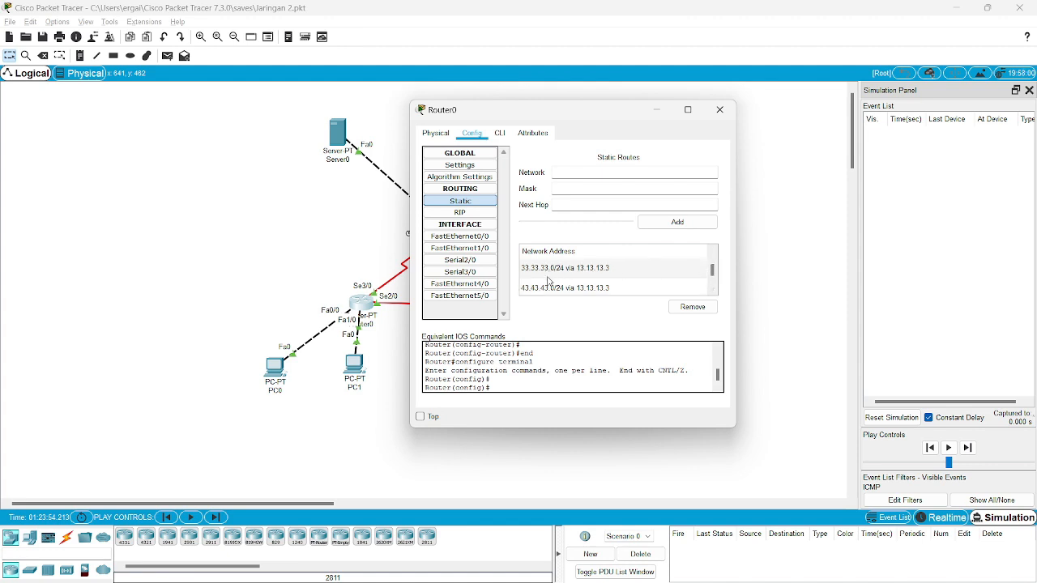
Finish reviewing Router0's static routes, and examine the full list of static routes configured on Router2.
drag(713, 277, 713, 282)
click(719, 110)
click(503, 315)
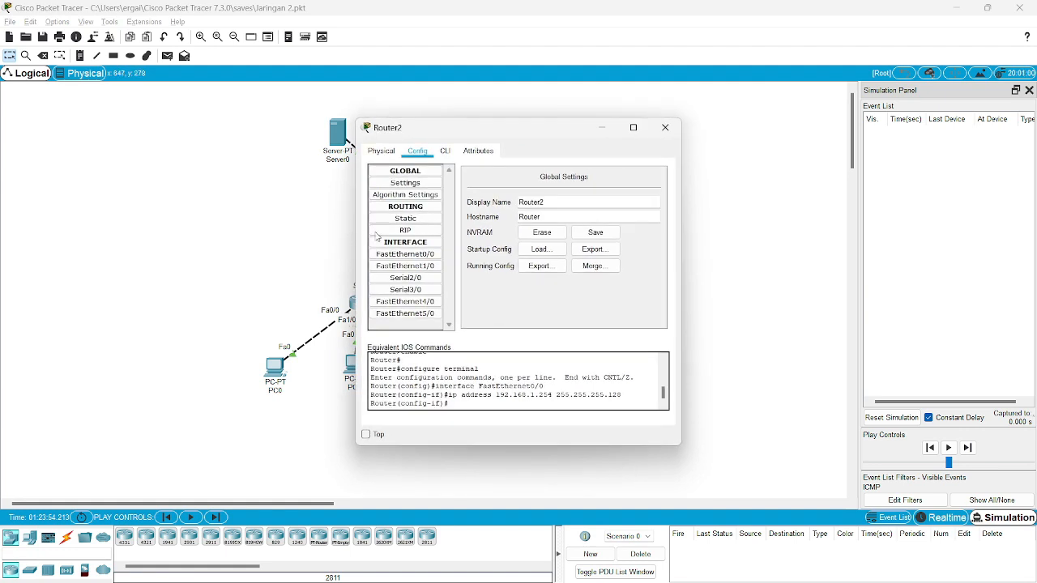
click(407, 219)
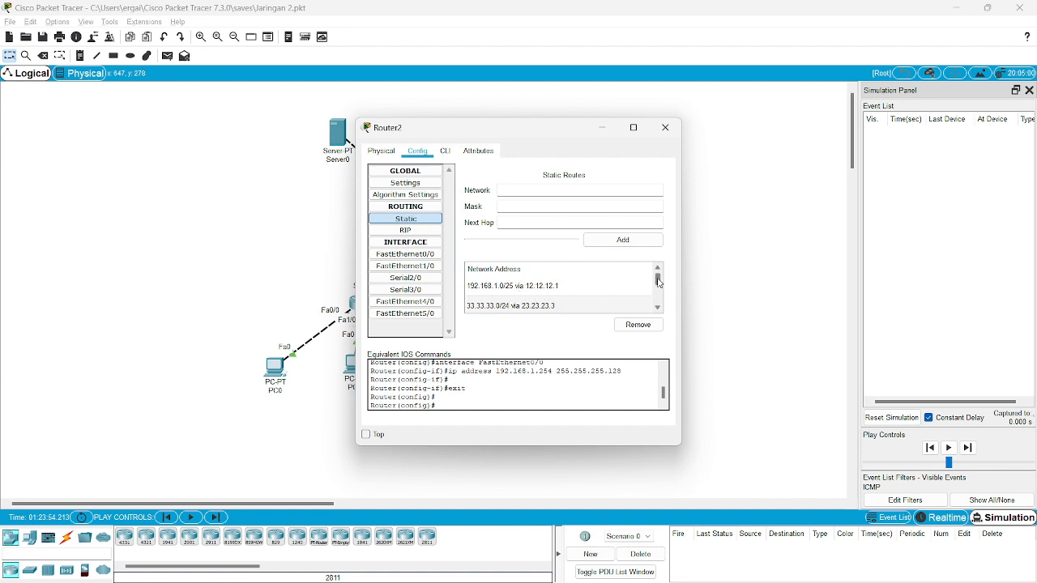
drag(657, 281, 658, 288)
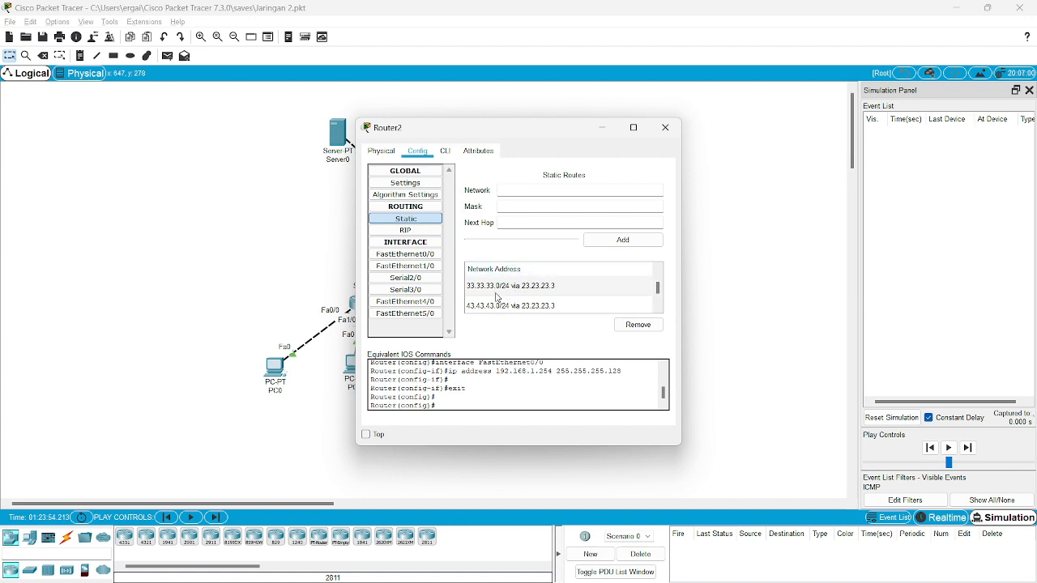
click(665, 127)
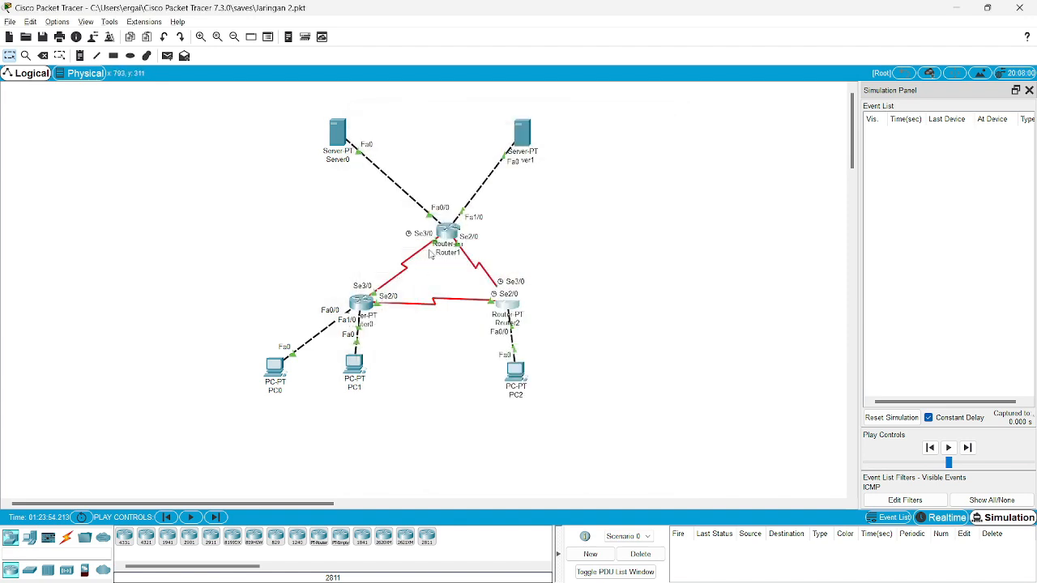
Examine the networks and next hops in Router1's static routes, and close its configuration window.
click(444, 243)
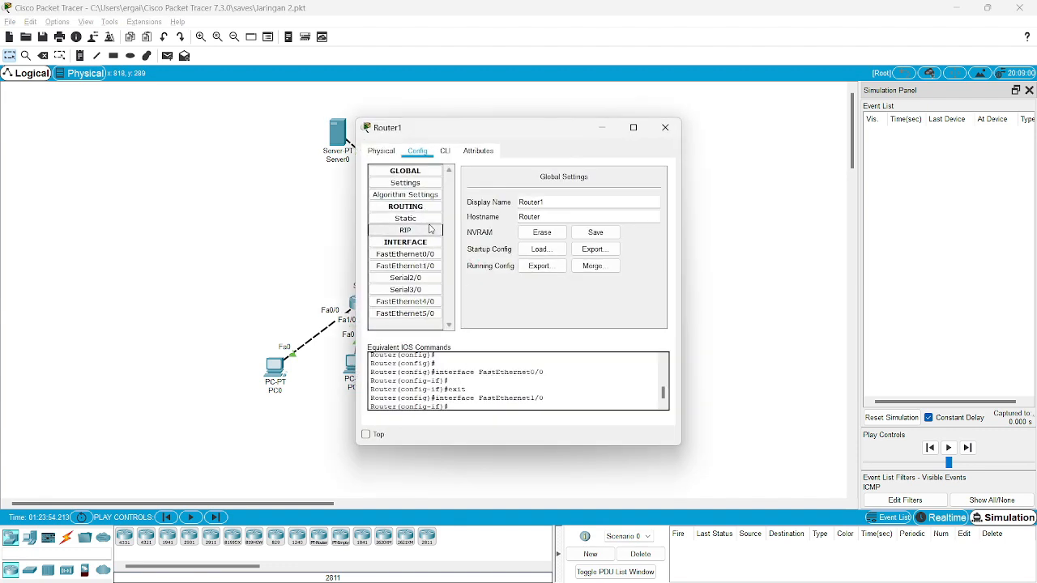
click(430, 227)
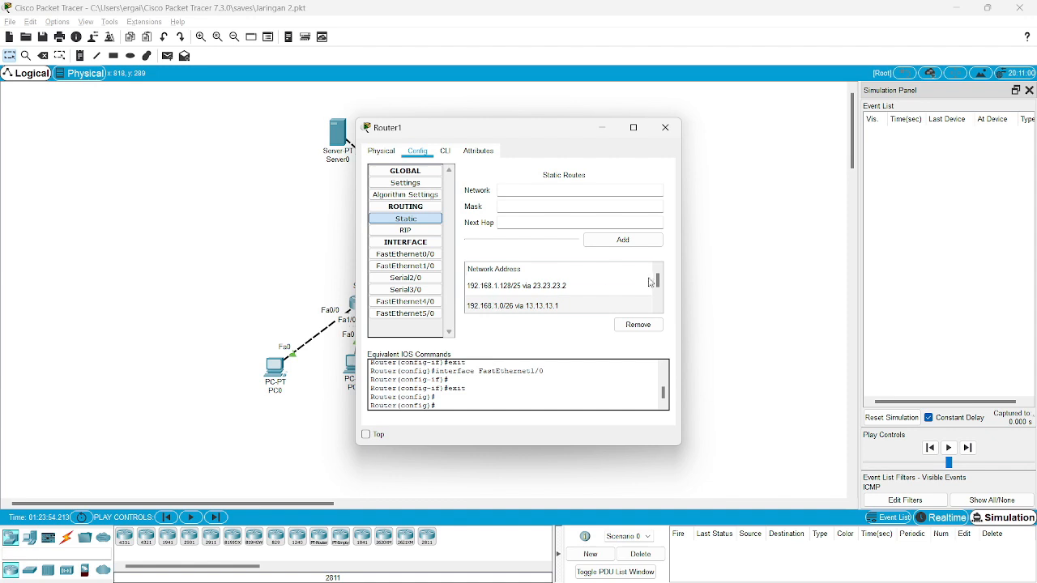
drag(658, 285, 659, 294)
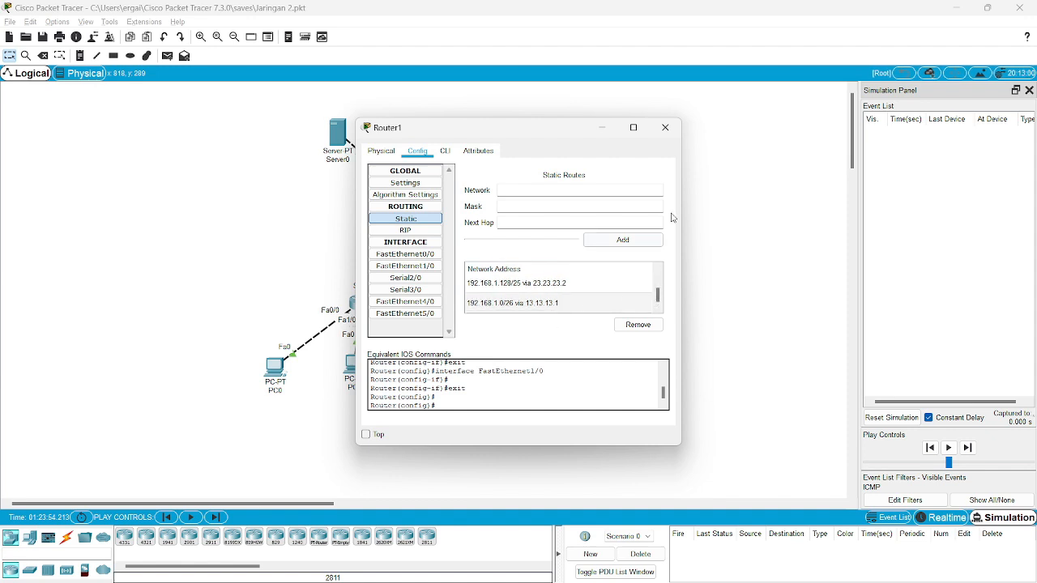
click(666, 127)
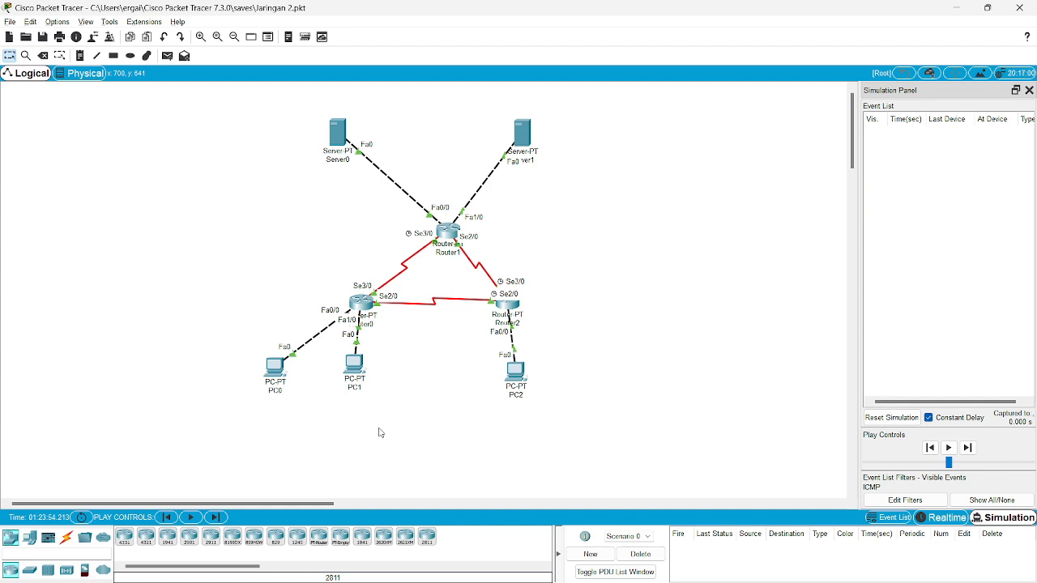
Send a simple PDU from PC0 to PC1, step it through the simulation until the reply returns to PC0, and delete the scenario.
click(166, 55)
click(274, 369)
click(355, 366)
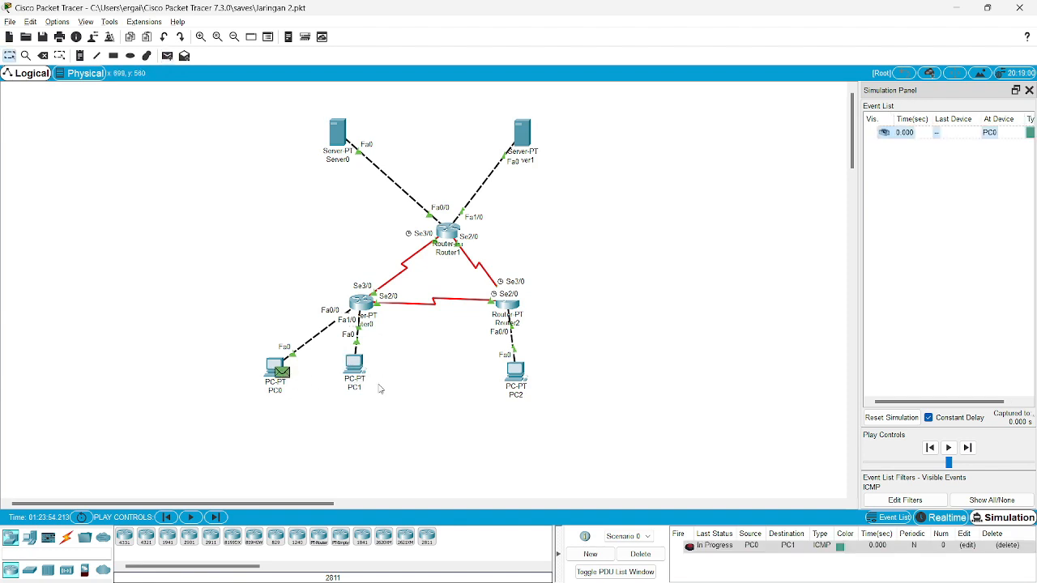
click(969, 449)
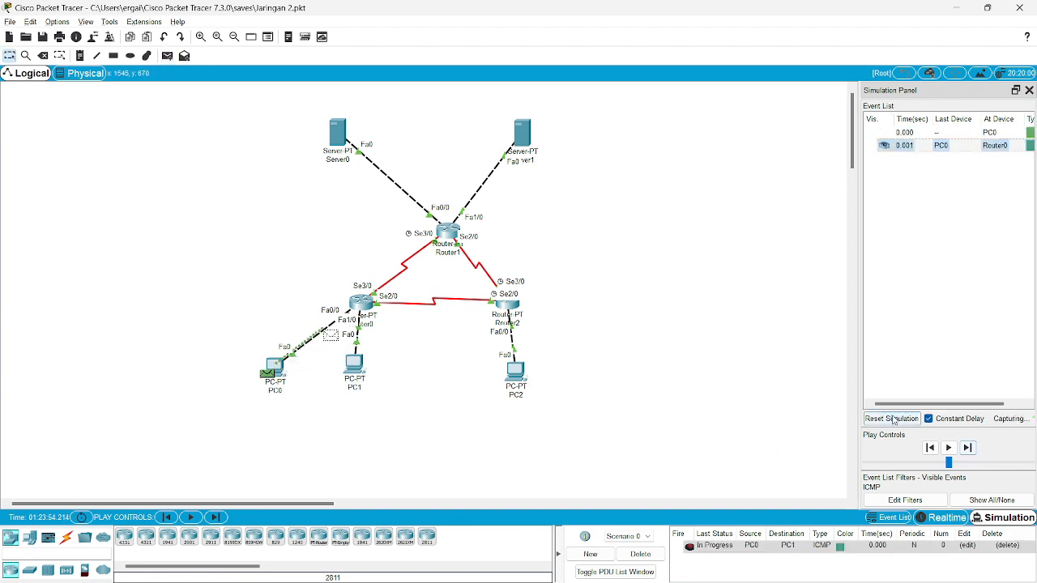
click(968, 453)
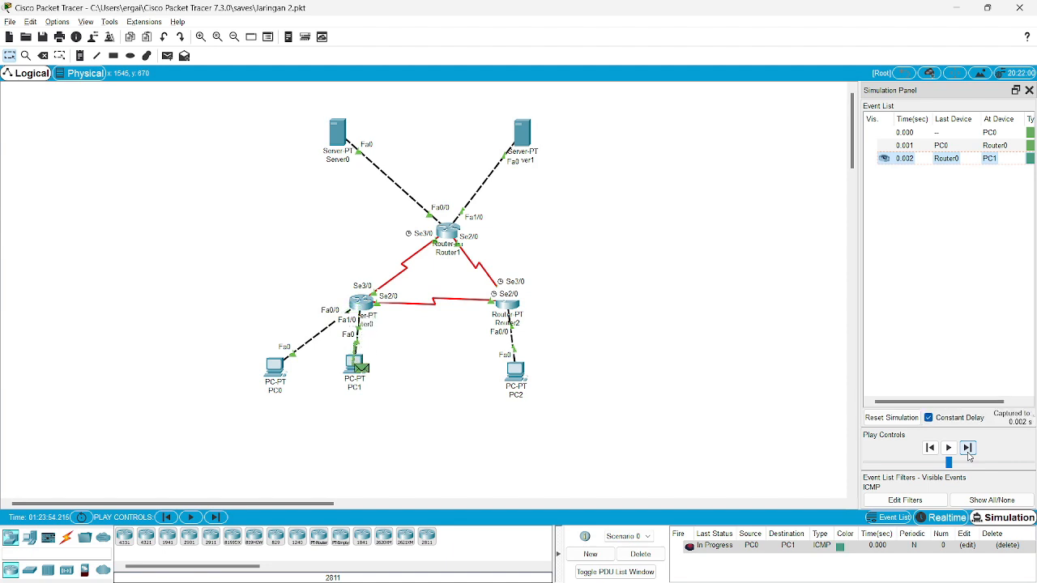
click(968, 450)
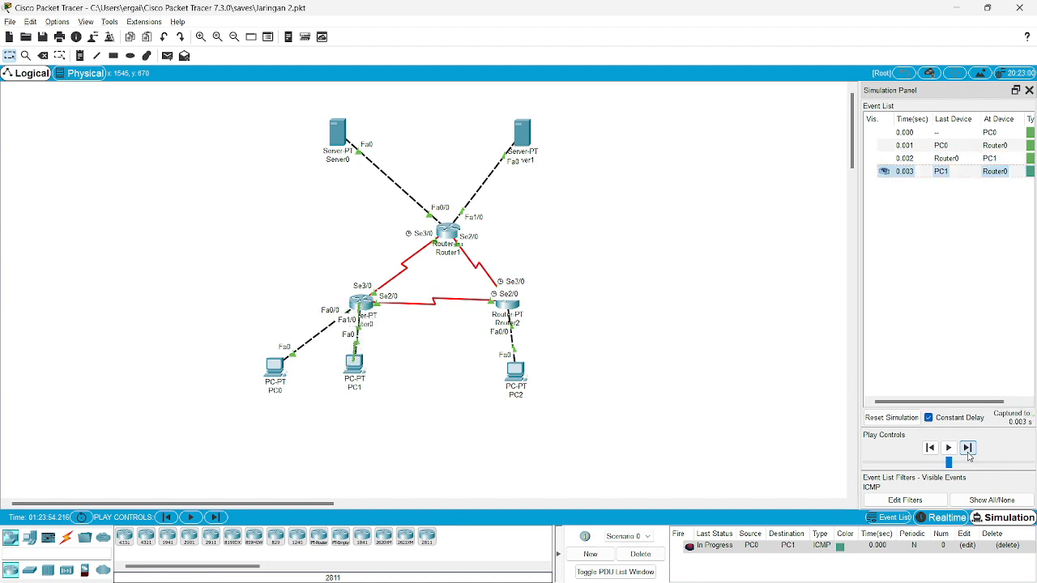
click(968, 449)
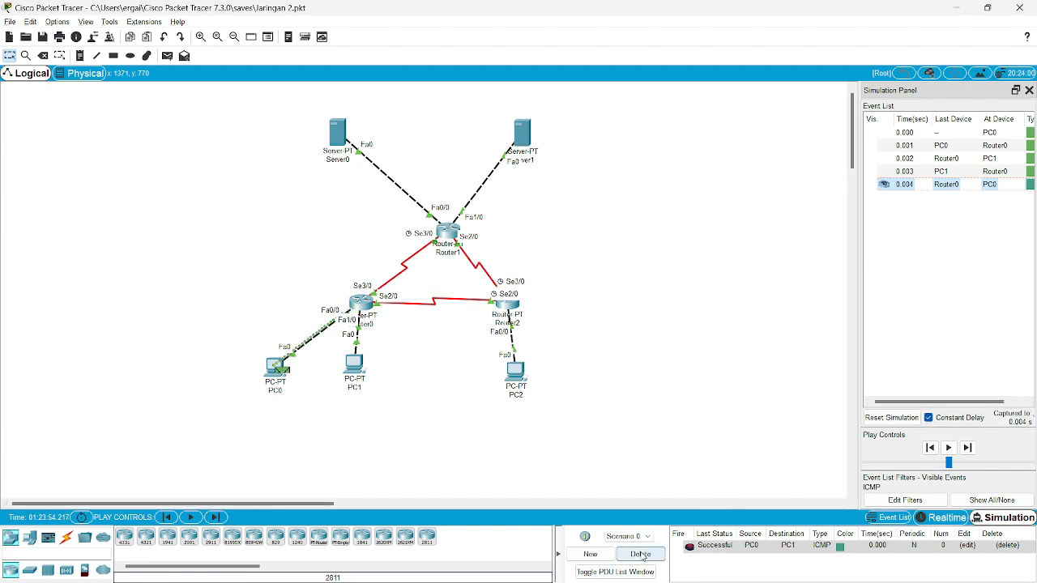
click(641, 555)
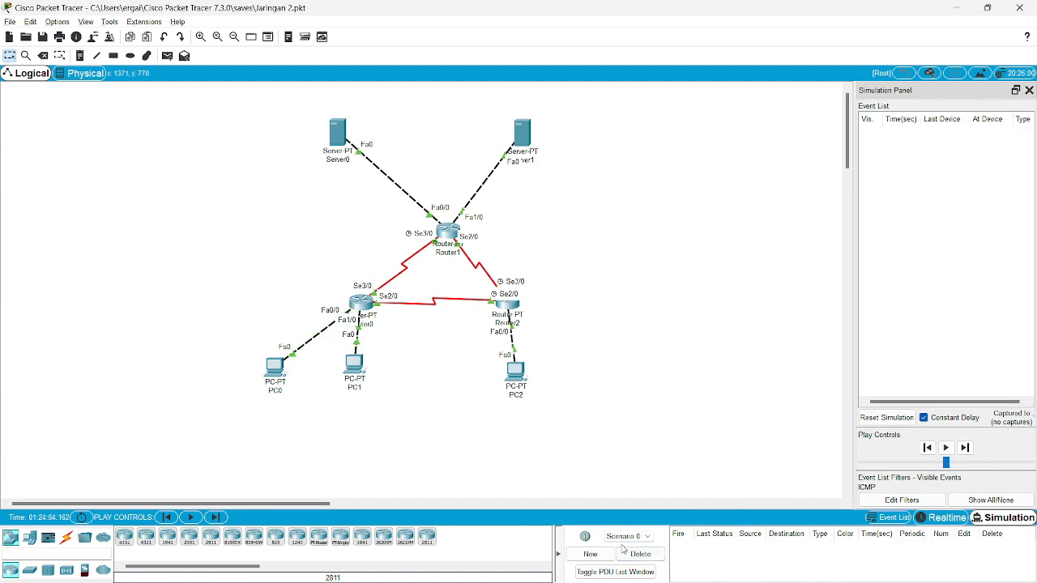
Test PC0 to PC2 with a simple PDU, advancing the simulation hop by hop through Router0 and Router2, and delete the scenario.
click(167, 55)
click(275, 368)
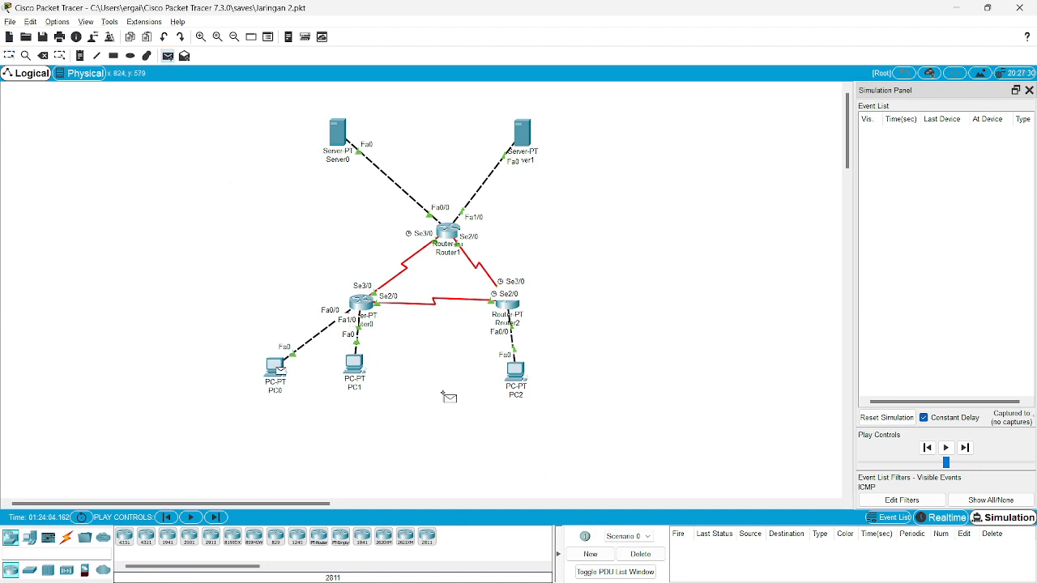
click(515, 373)
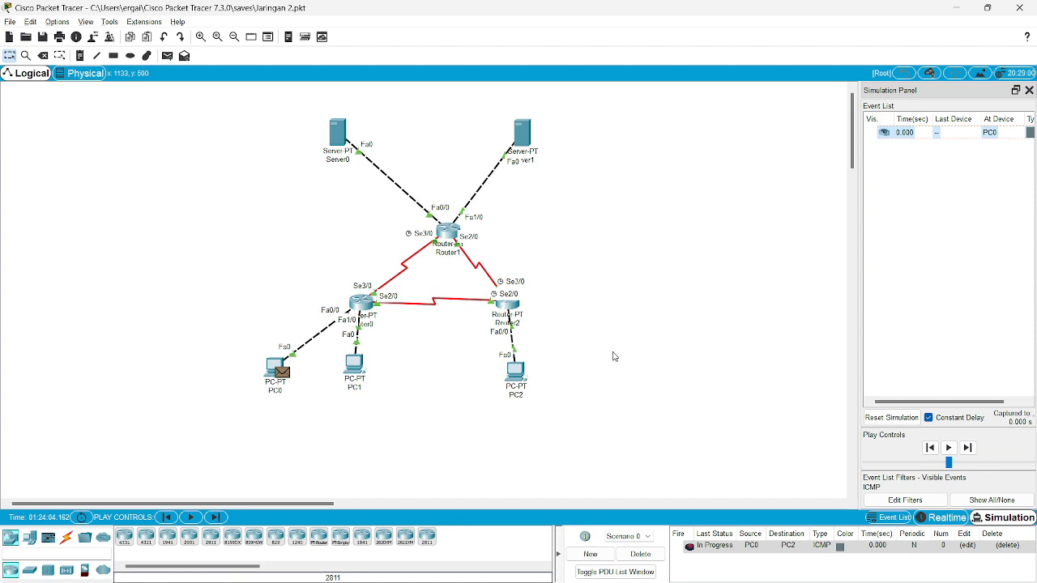
click(967, 448)
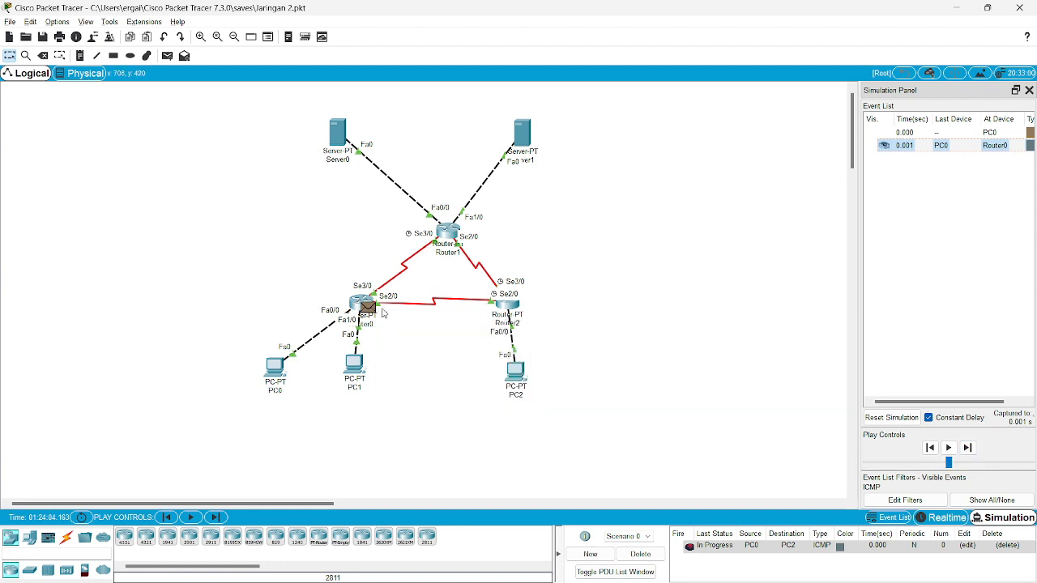
click(968, 448)
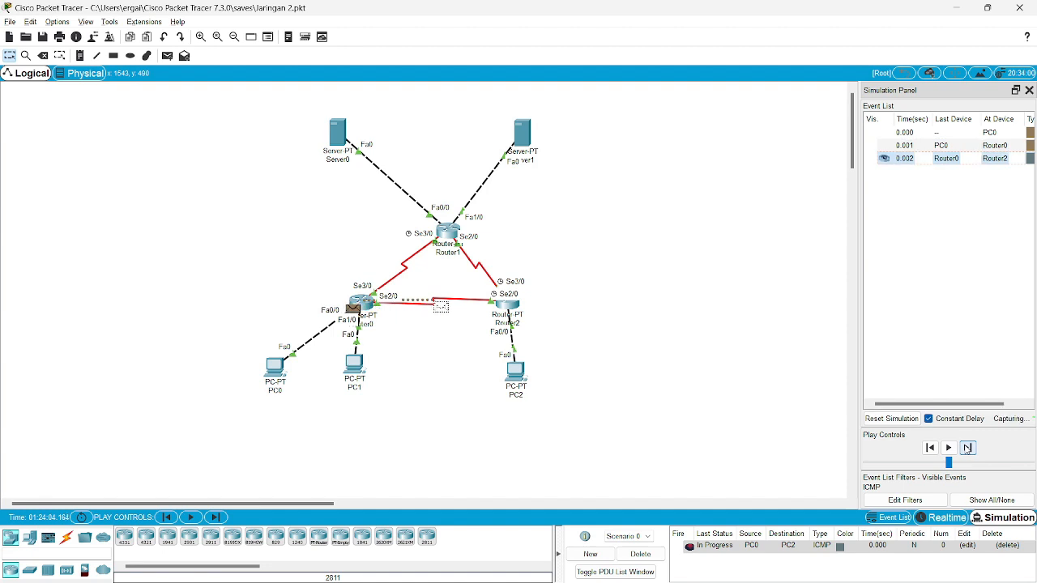
click(967, 448)
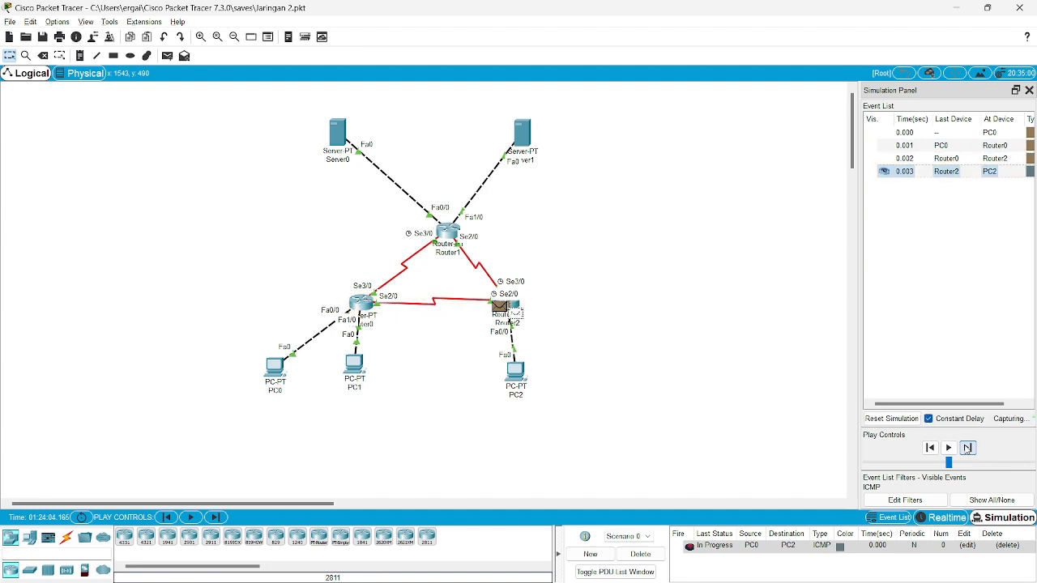
click(967, 448)
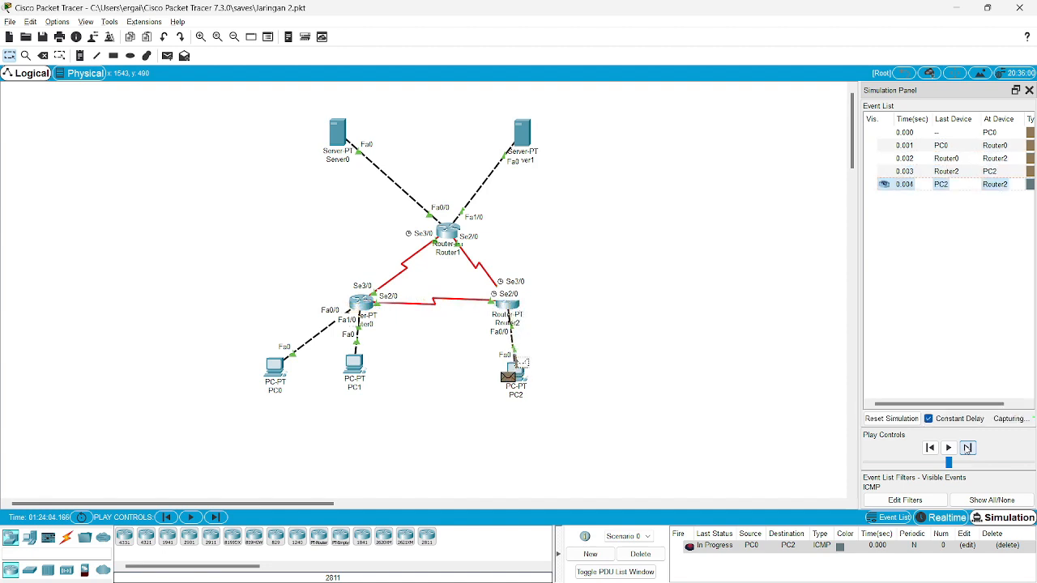
click(967, 448)
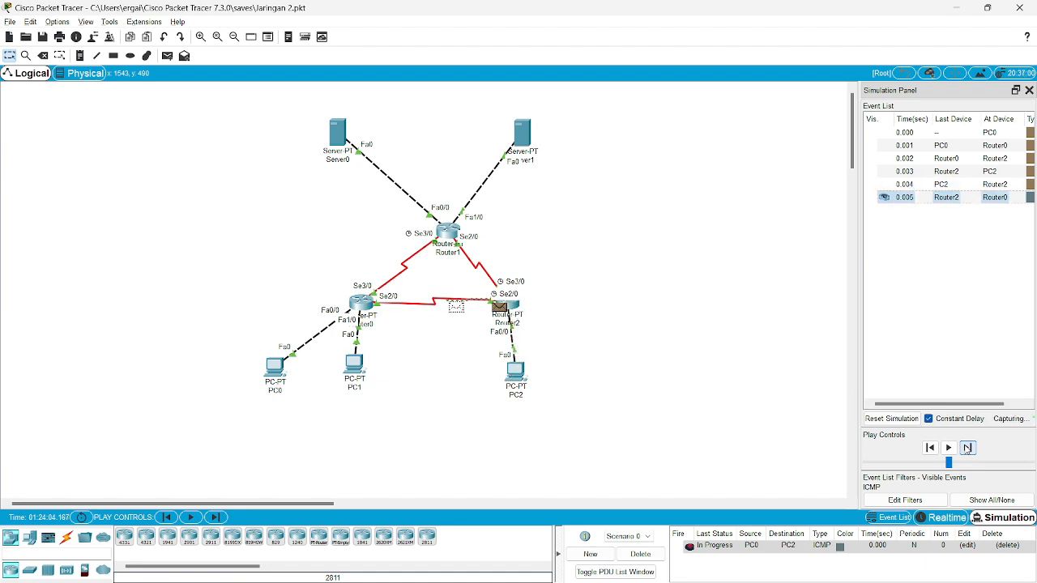
click(633, 558)
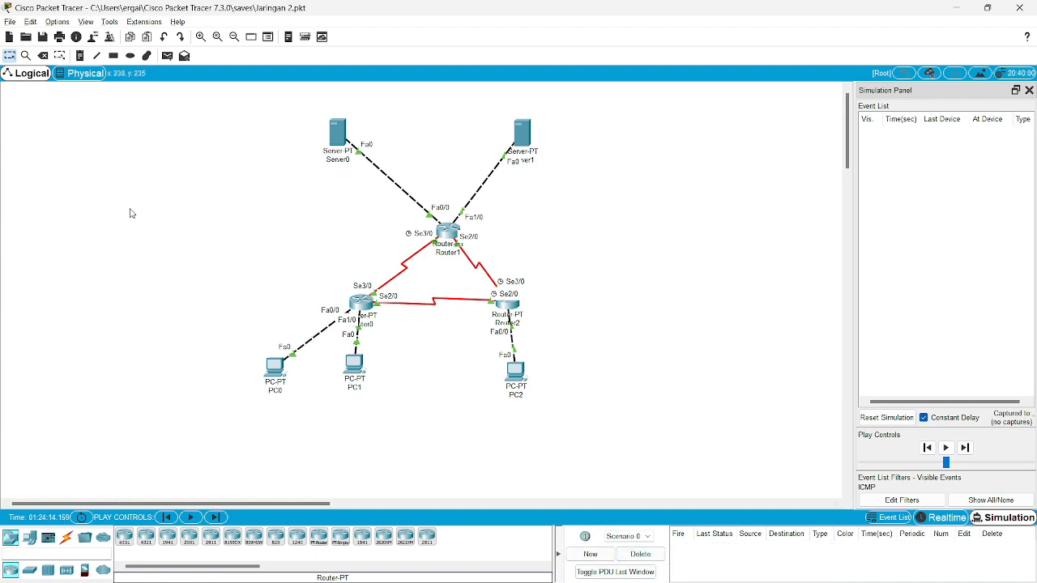
Send a simple PDU from PC0 to Server0, step through every hop until the reply returns to PC0, and delete the scenario.
click(168, 55)
click(275, 369)
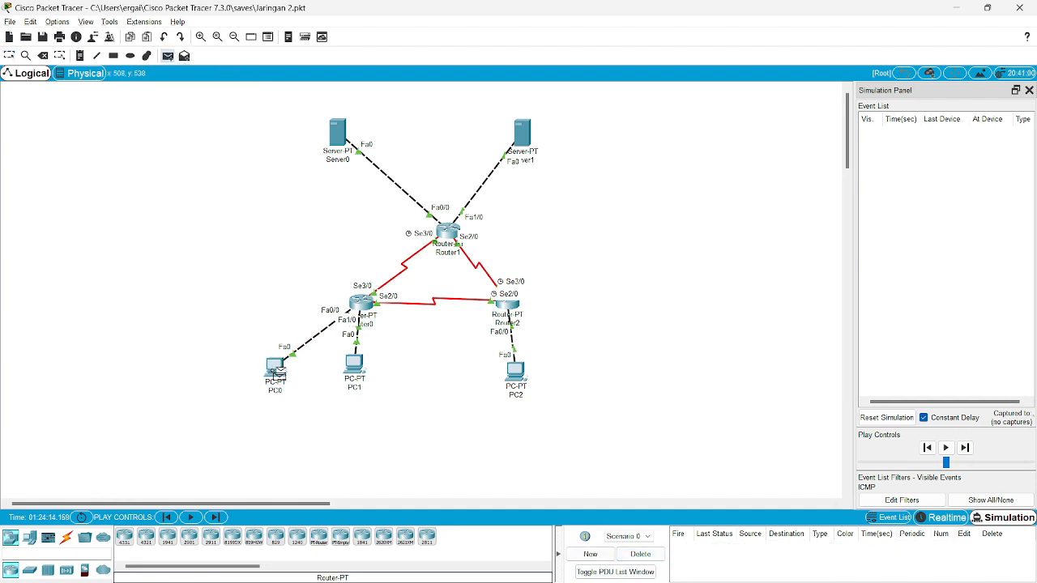
click(357, 148)
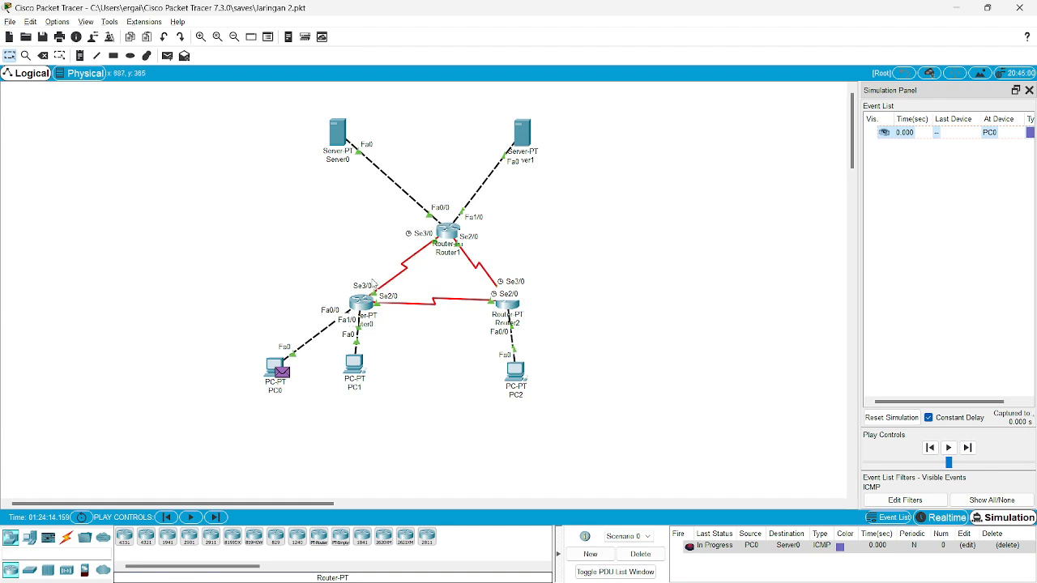
click(968, 448)
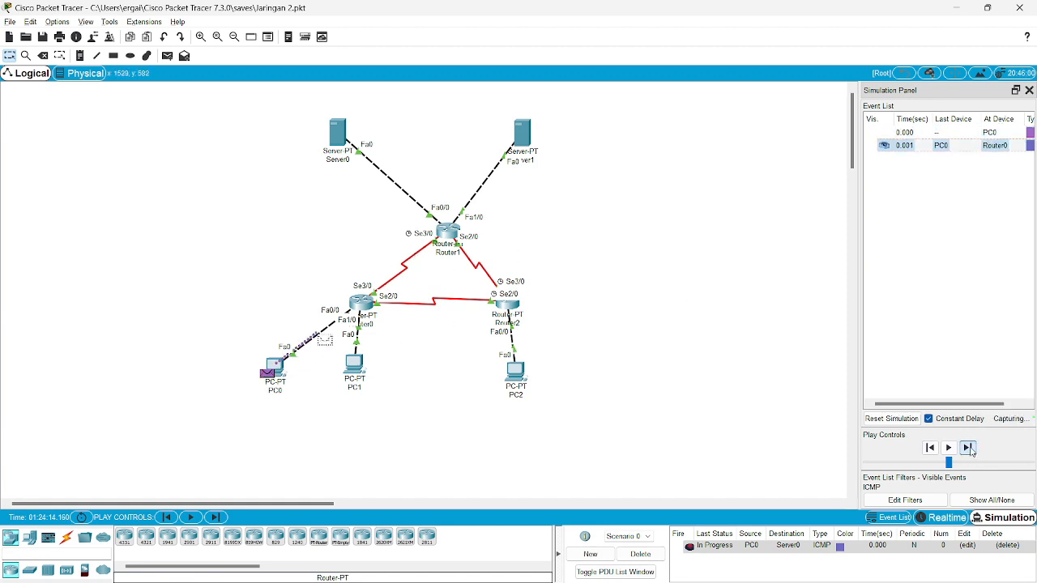
click(968, 448)
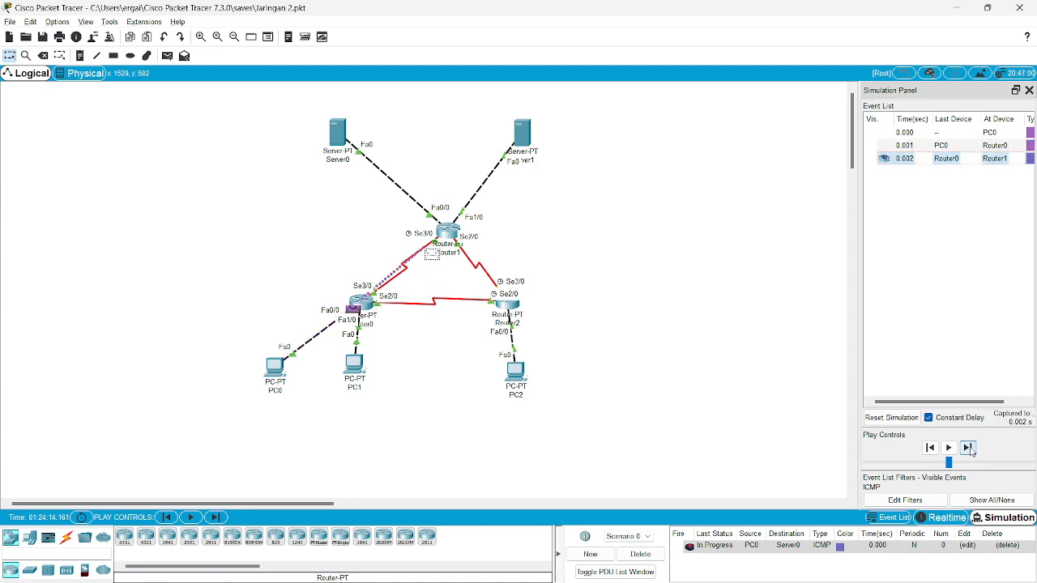
click(968, 448)
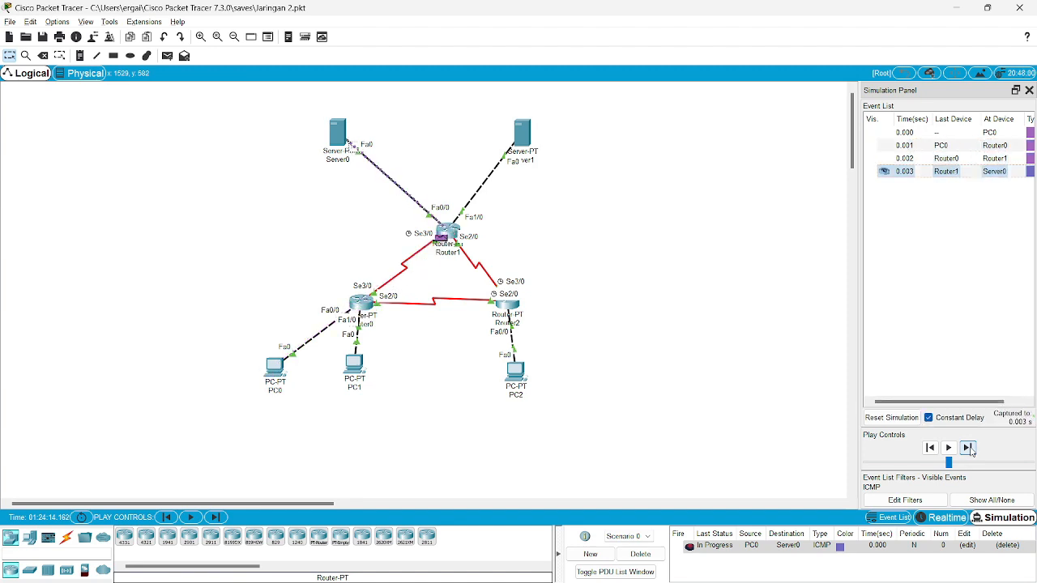
click(968, 448)
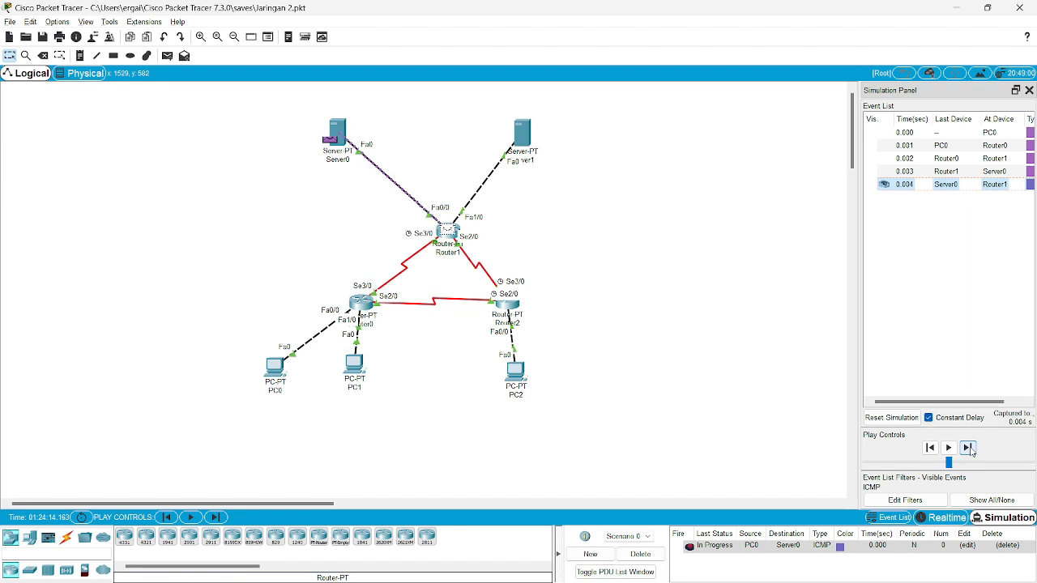
click(968, 448)
click(968, 448)
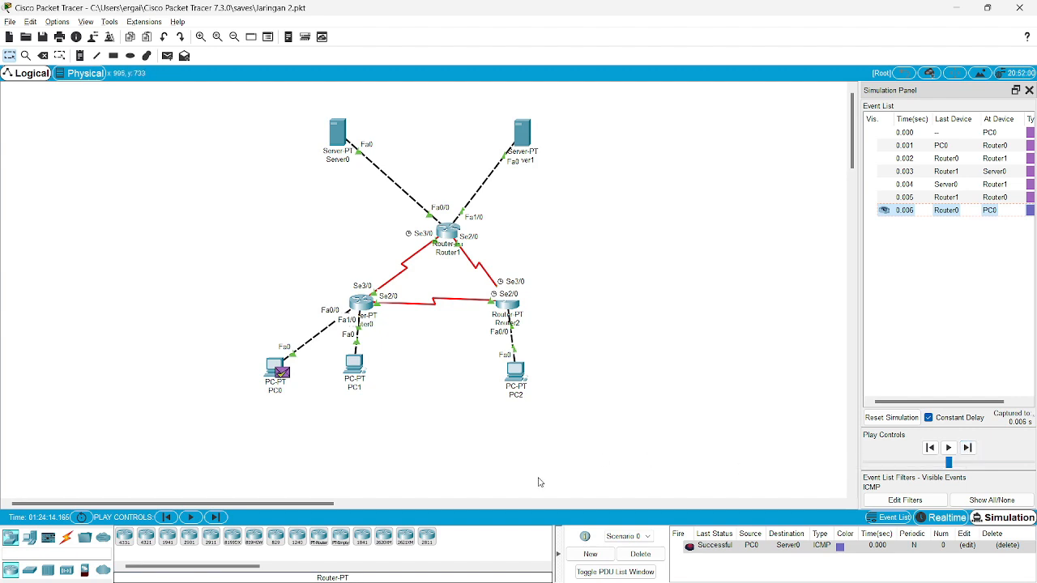
click(638, 554)
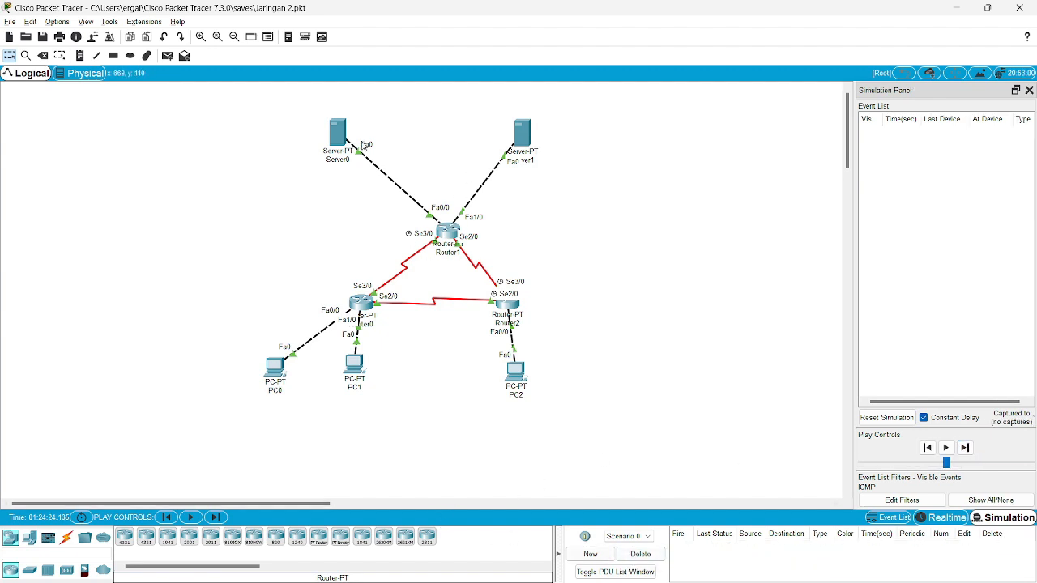
Send a simple PDU from PC0 to Server1, step through each hop until the reply returns to PC0, and delete the scenario.
click(169, 60)
click(283, 373)
click(528, 139)
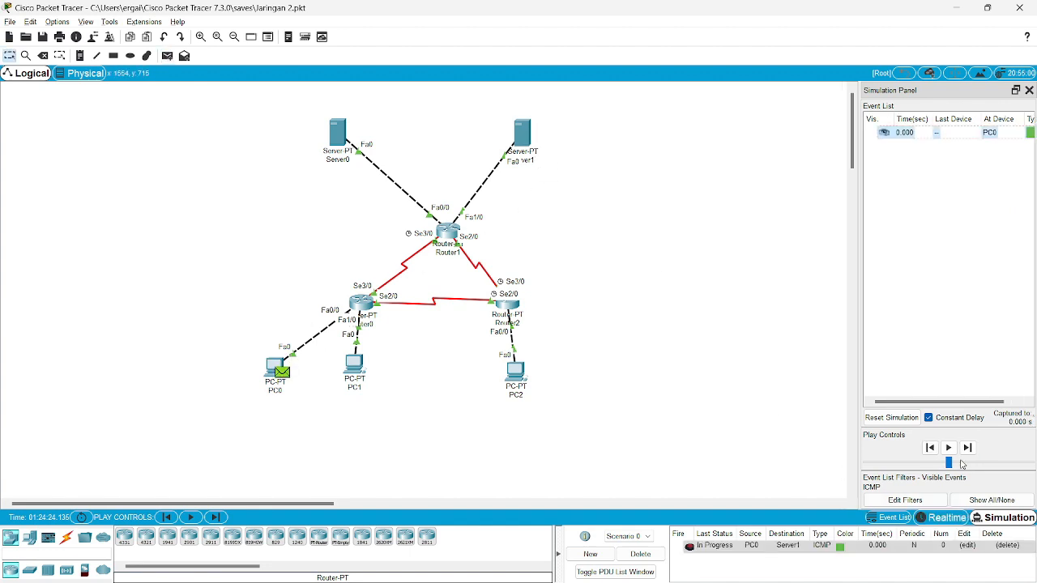
click(964, 448)
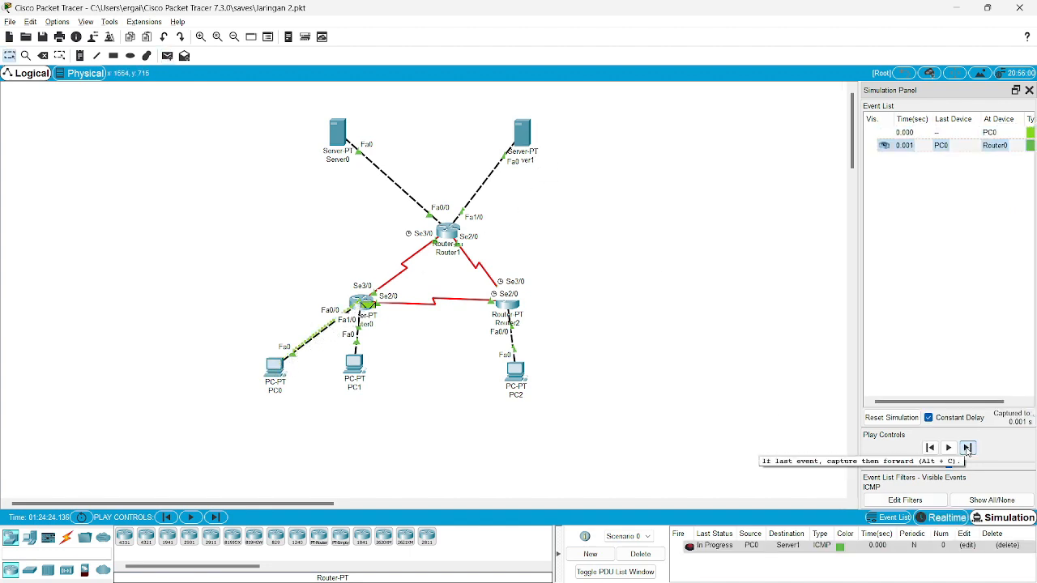
click(967, 448)
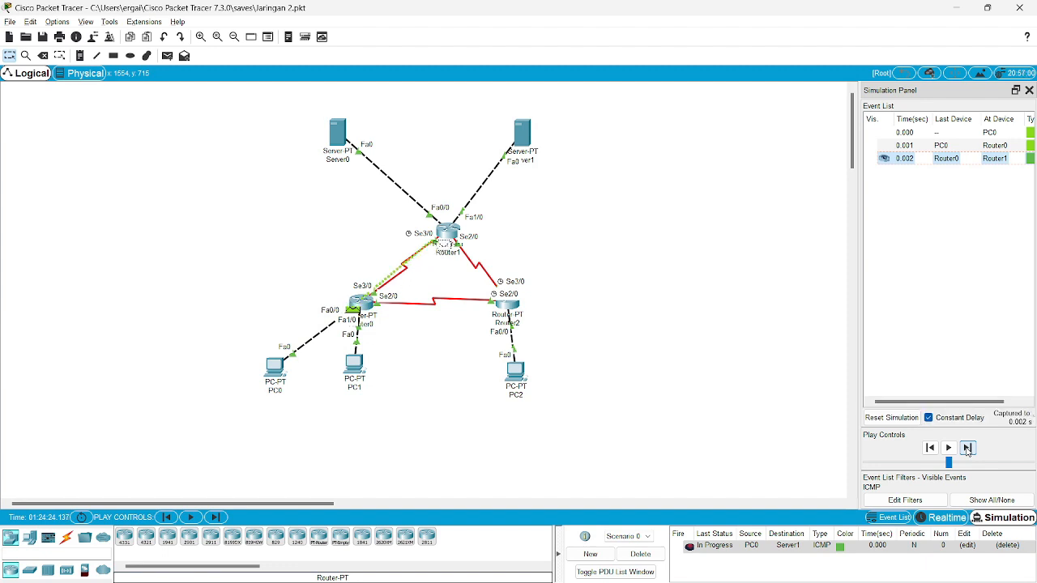
click(966, 448)
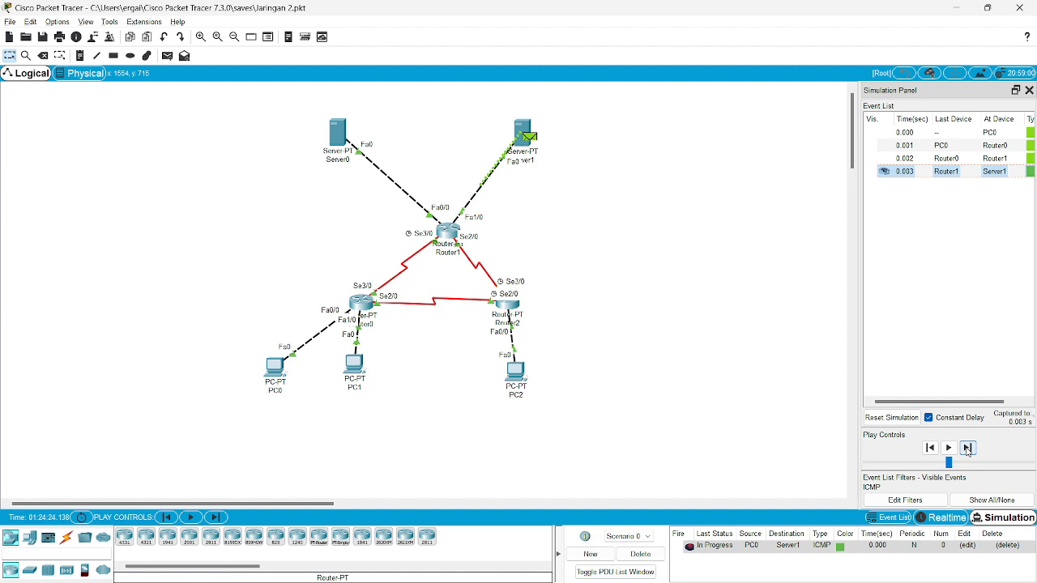
click(966, 448)
click(967, 448)
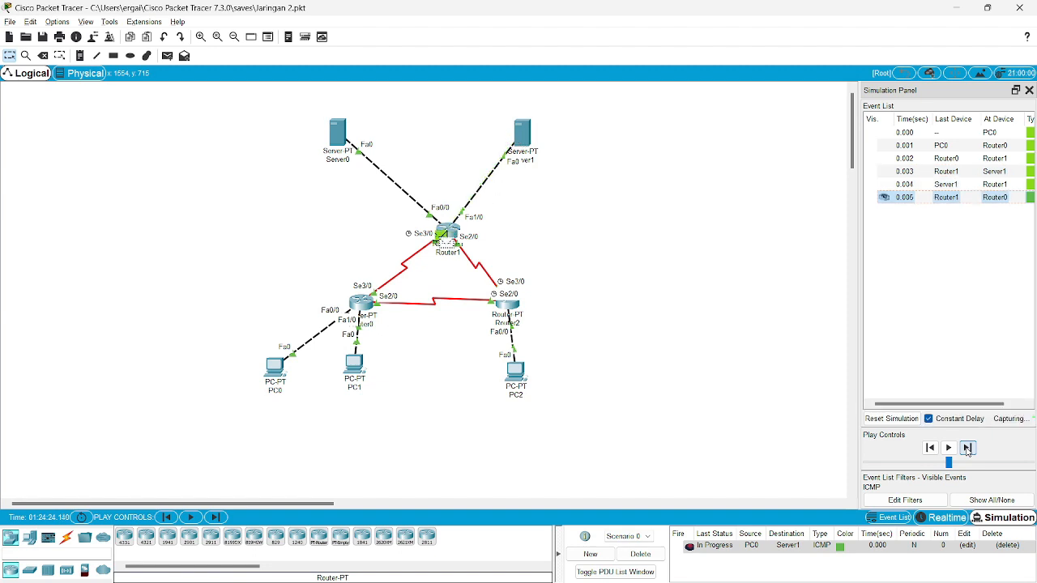
click(967, 448)
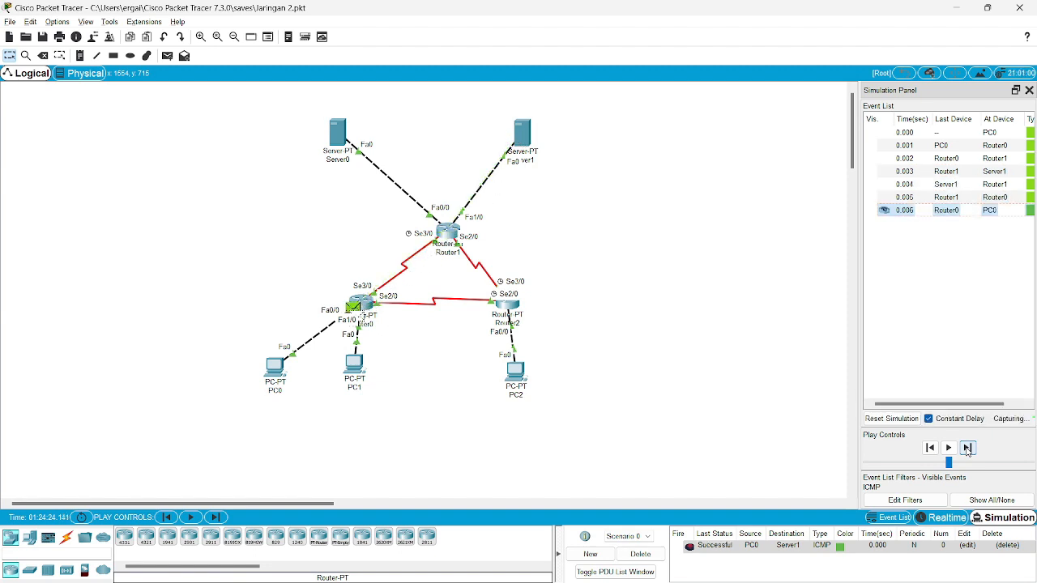
click(657, 559)
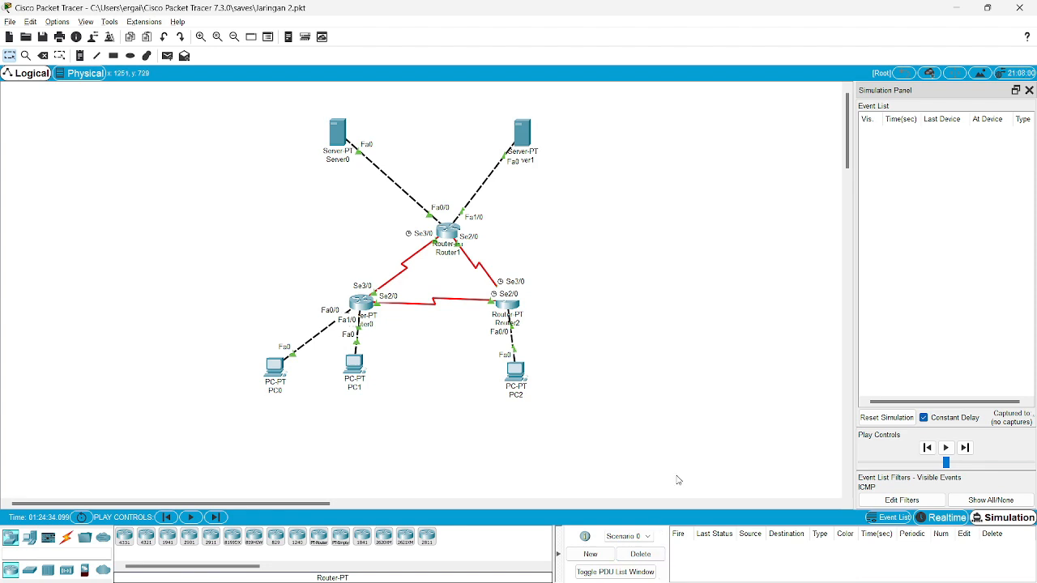
Test PC2 to PC0 with a simple PDU, advancing hop by hop until the reply returns to PC2, and delete the scenario.
click(167, 55)
click(515, 371)
click(274, 366)
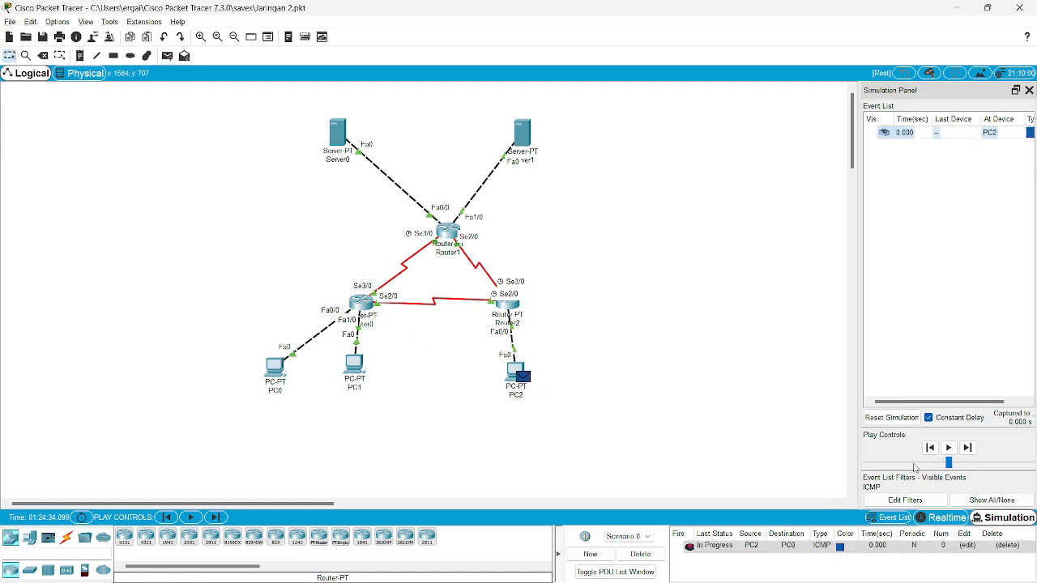
click(967, 448)
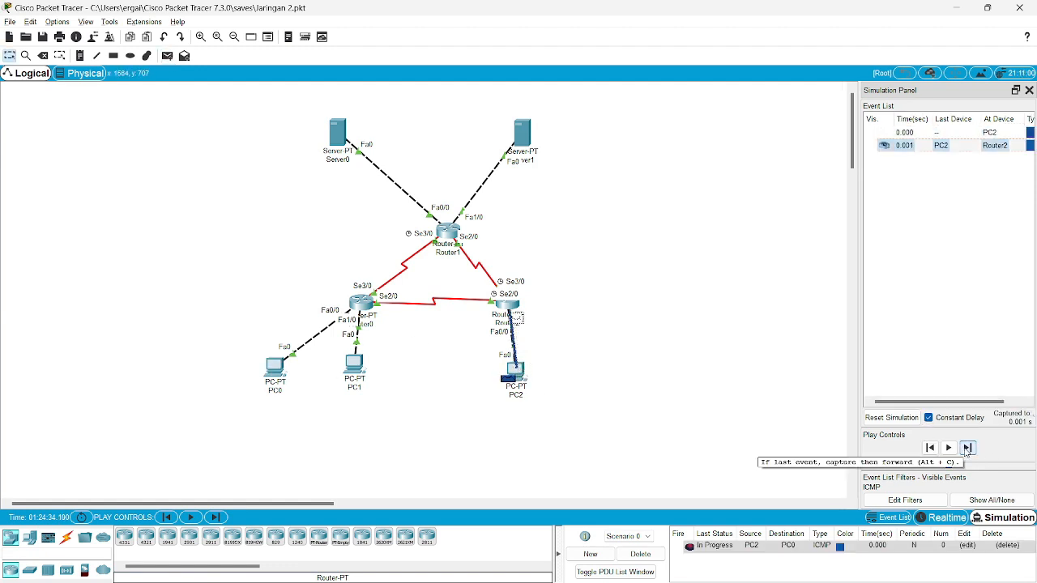
click(967, 448)
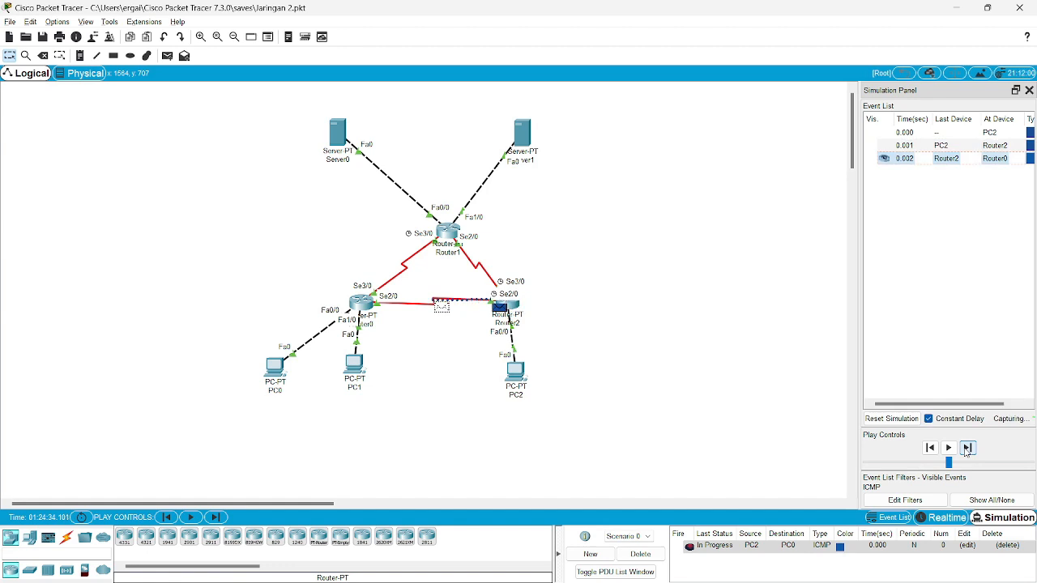
click(967, 448)
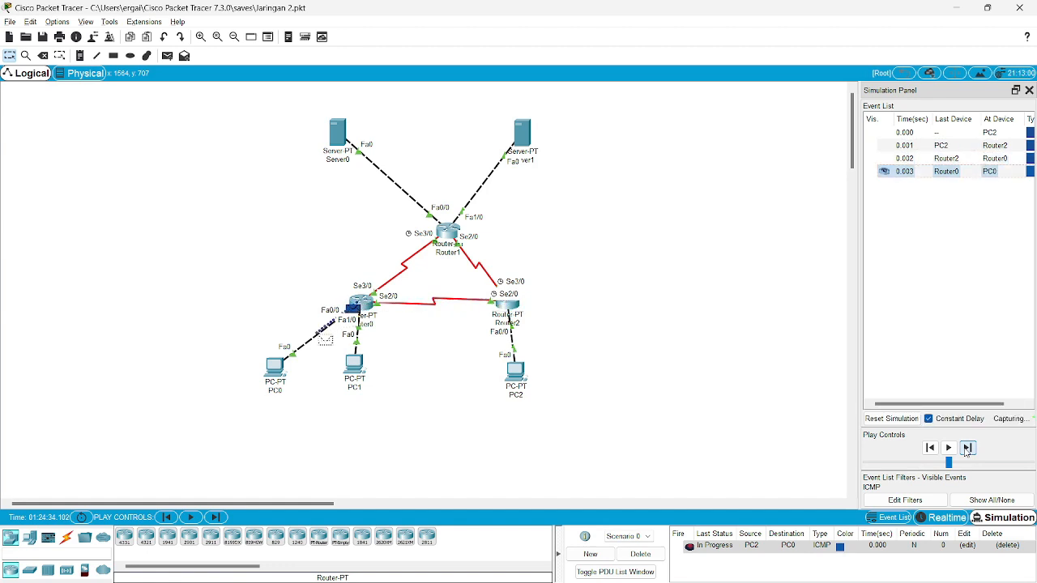
click(967, 448)
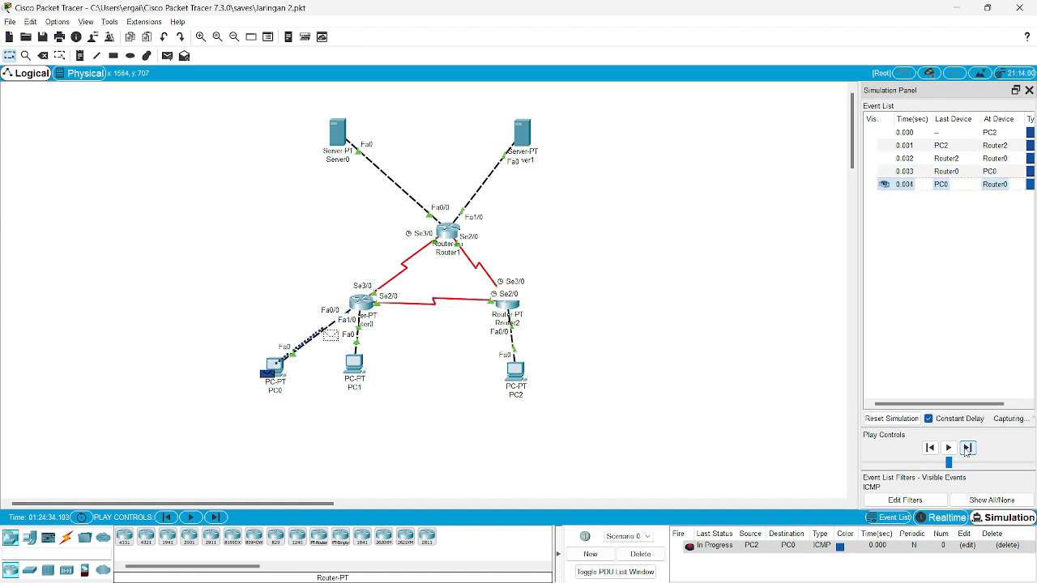
click(967, 448)
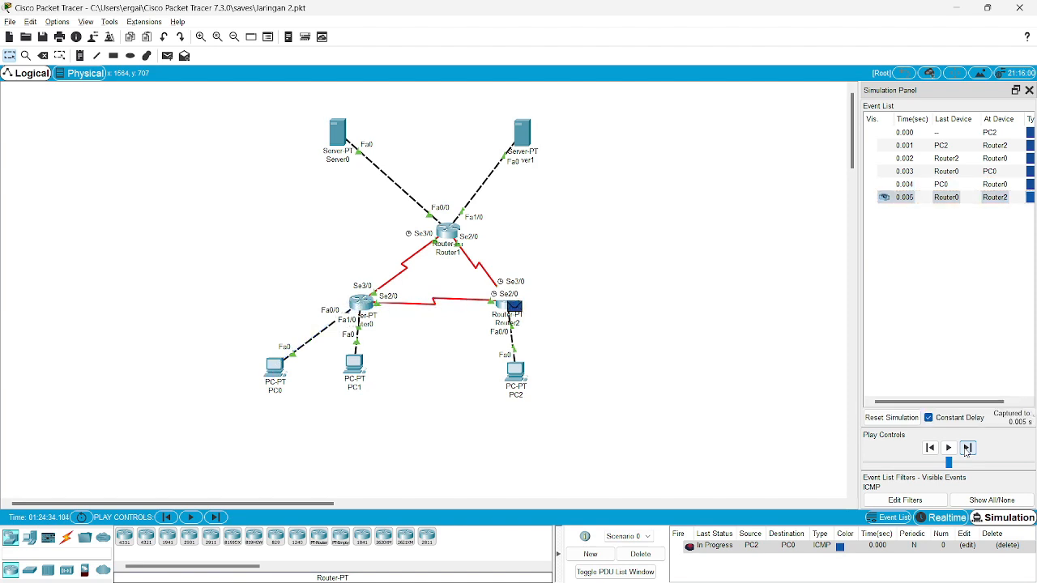
click(967, 448)
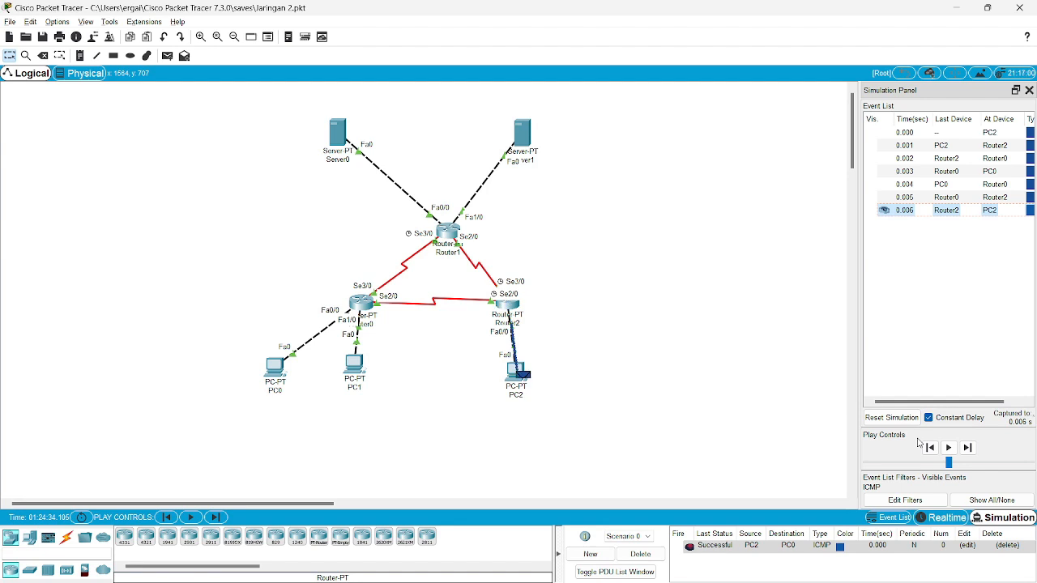
click(649, 555)
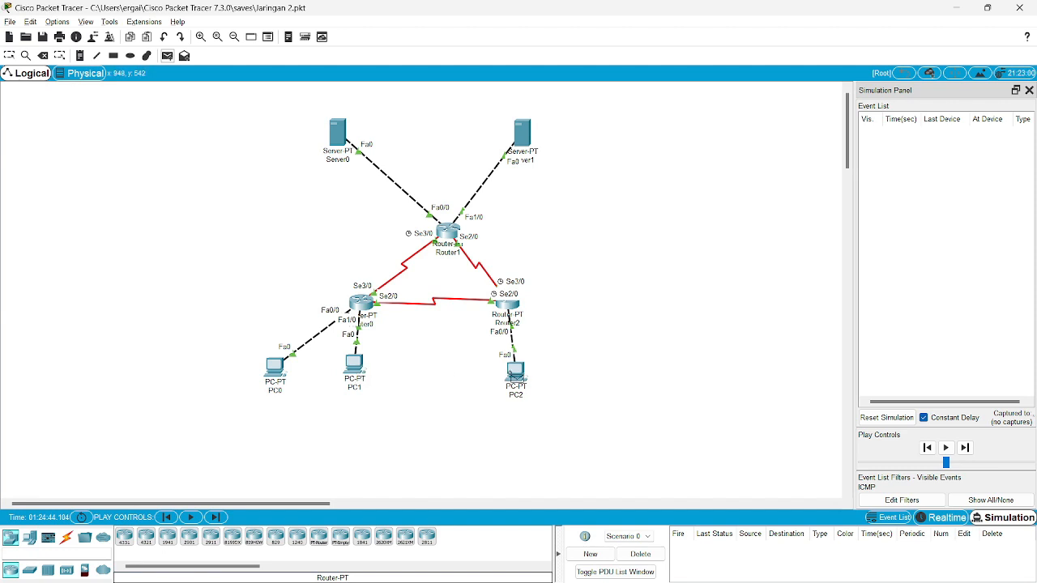
Send a simple PDU from PC2 to PC1 and step the simulation through Router2 and Router0 until the reply returns to PC2.
click(515, 373)
click(356, 372)
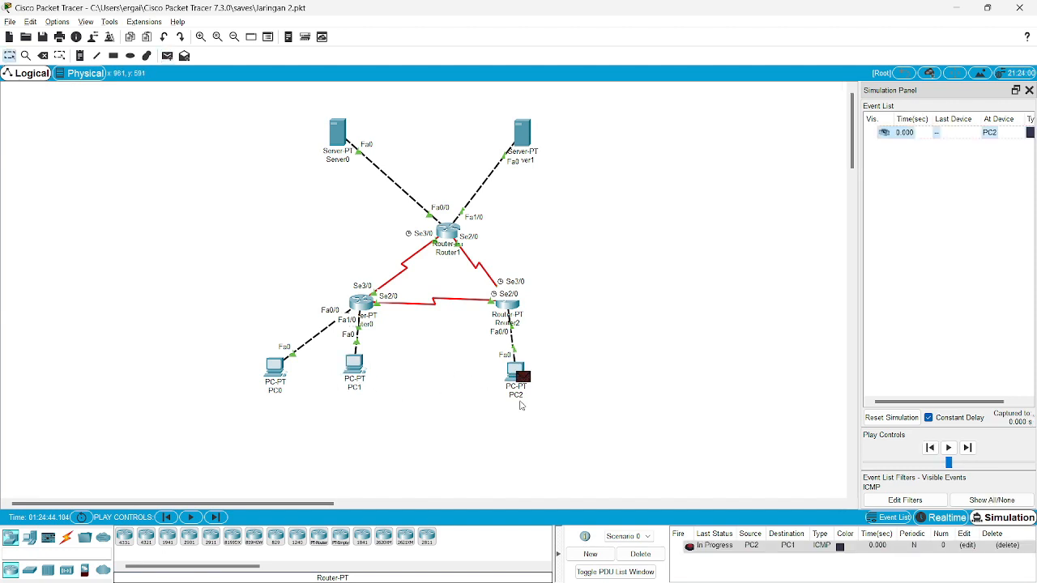
click(966, 448)
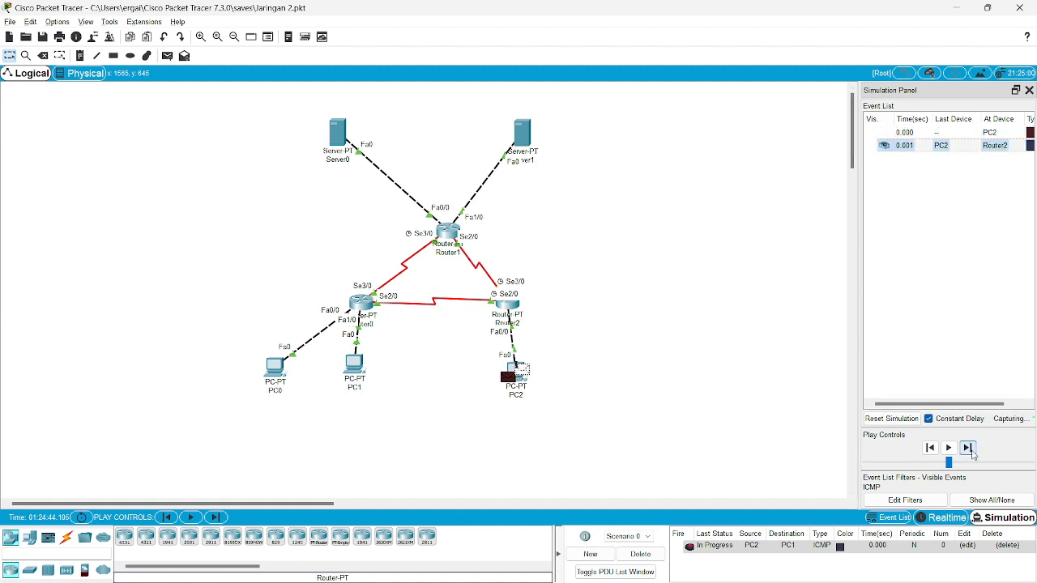
click(966, 448)
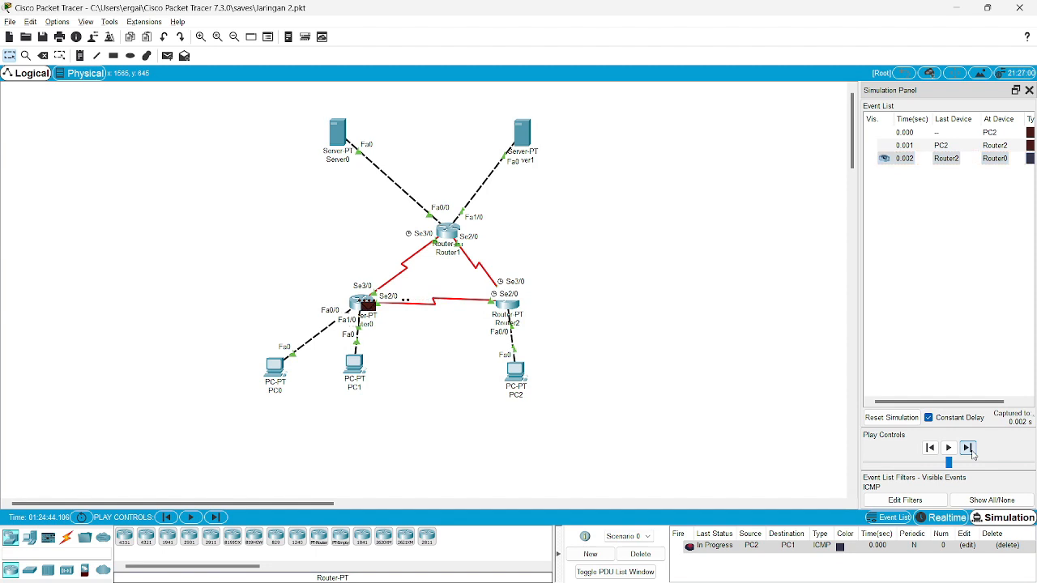
click(967, 448)
click(967, 448)
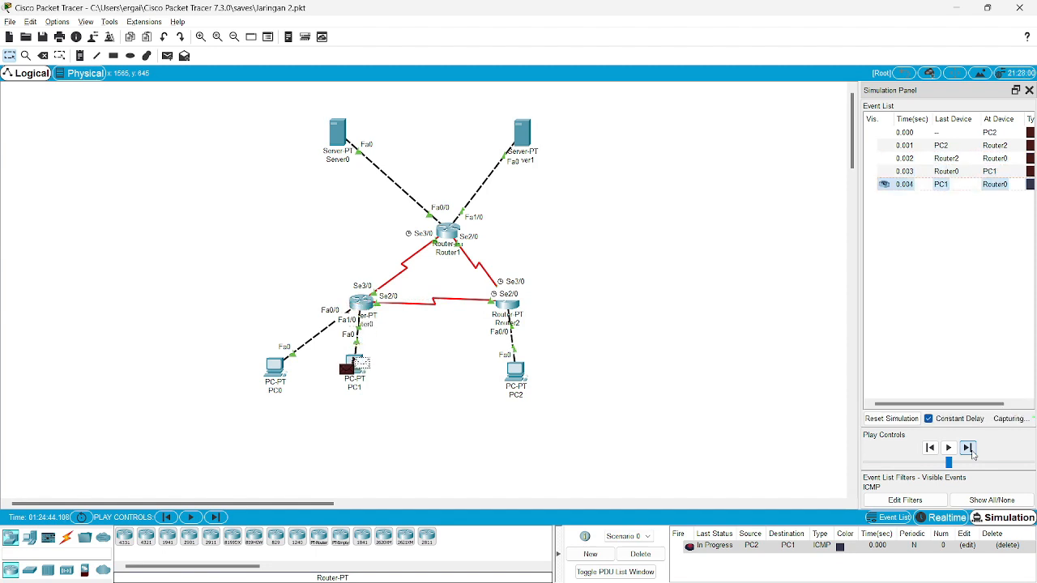
click(967, 448)
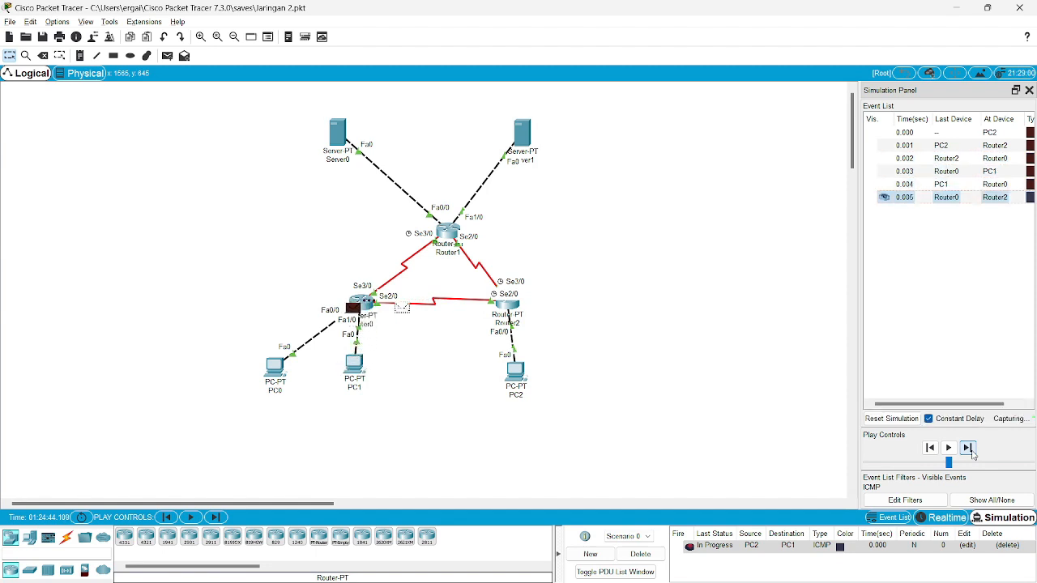
click(967, 448)
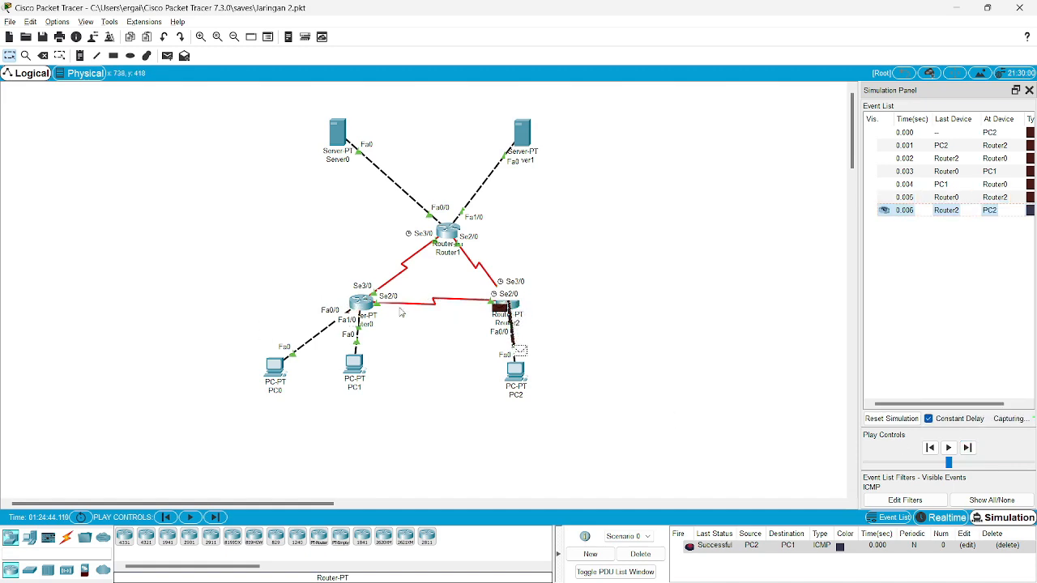
Check Router0's static routes, close its configuration window, and delete the PC2-to-PC1 scenario.
click(366, 304)
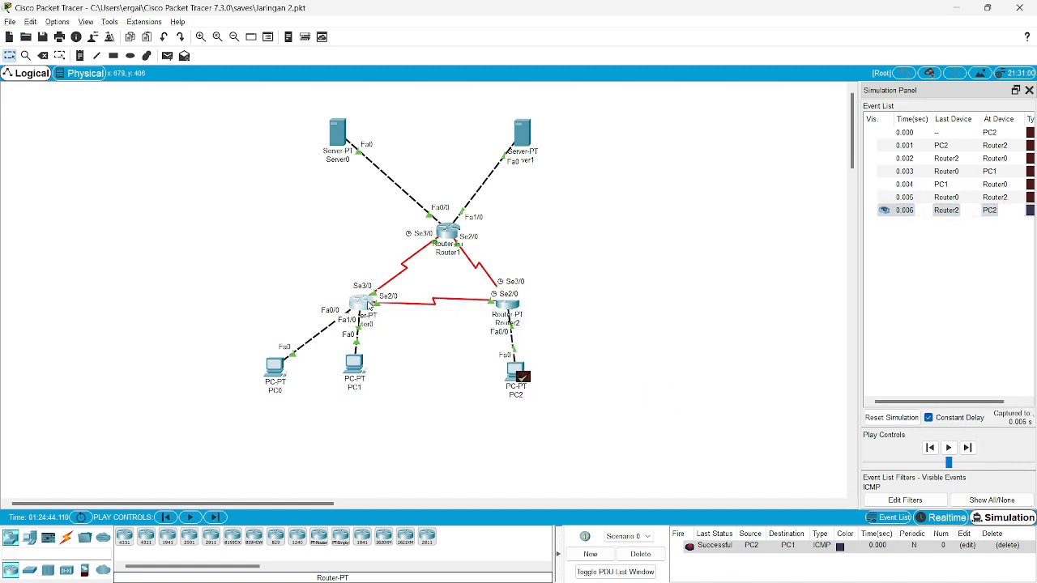
click(405, 218)
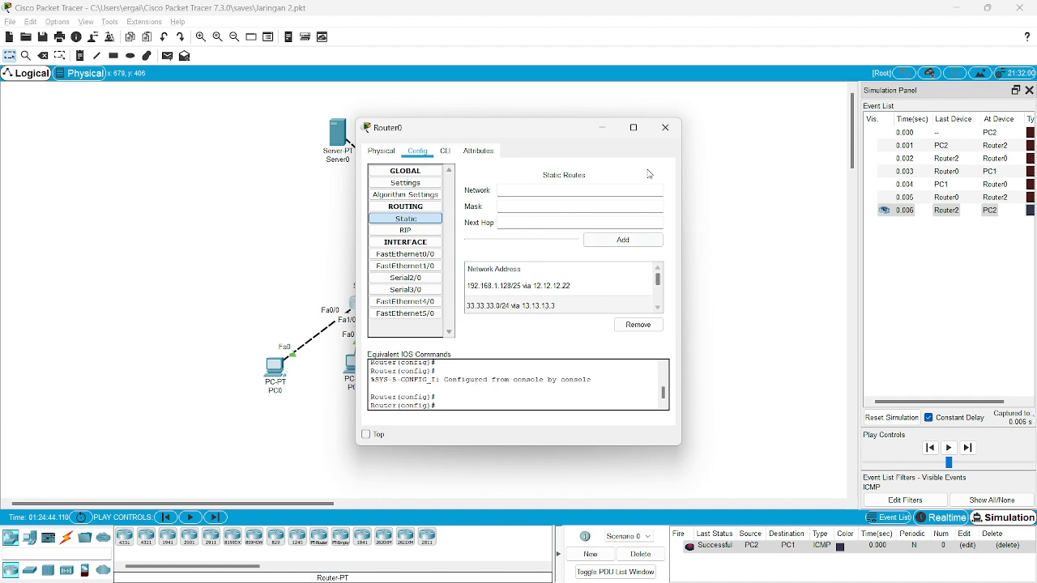
click(665, 128)
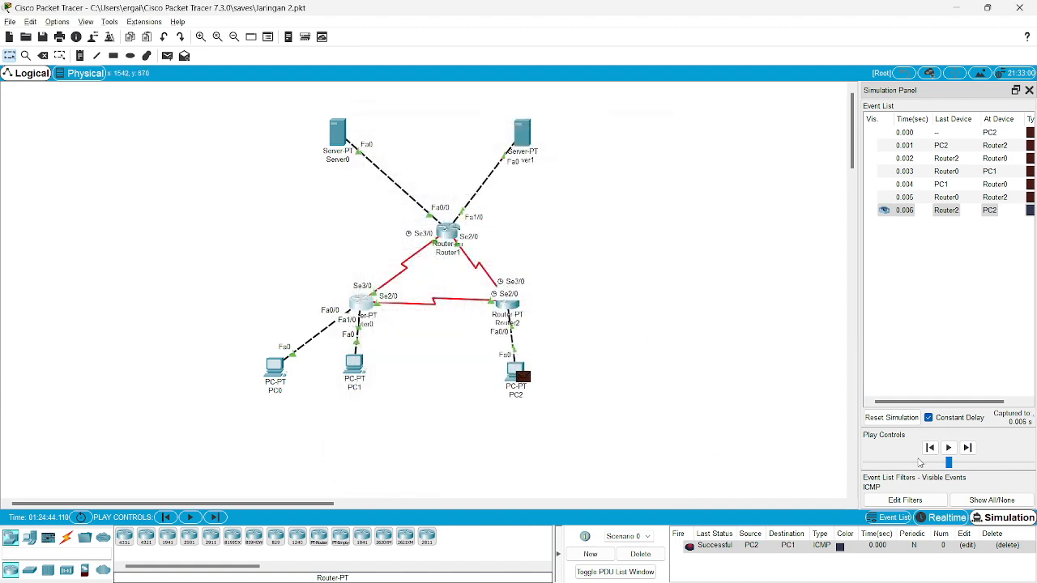
click(642, 556)
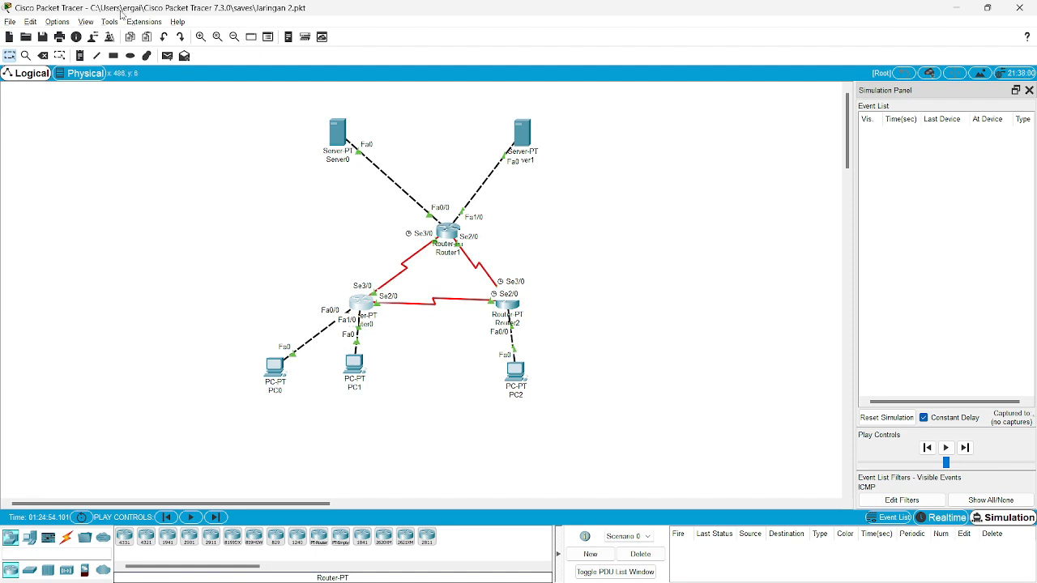
Send a simple PDU from PC2 to Server0, step it through Router2 and Router1 until the reply returns, and delete the scenario.
click(515, 371)
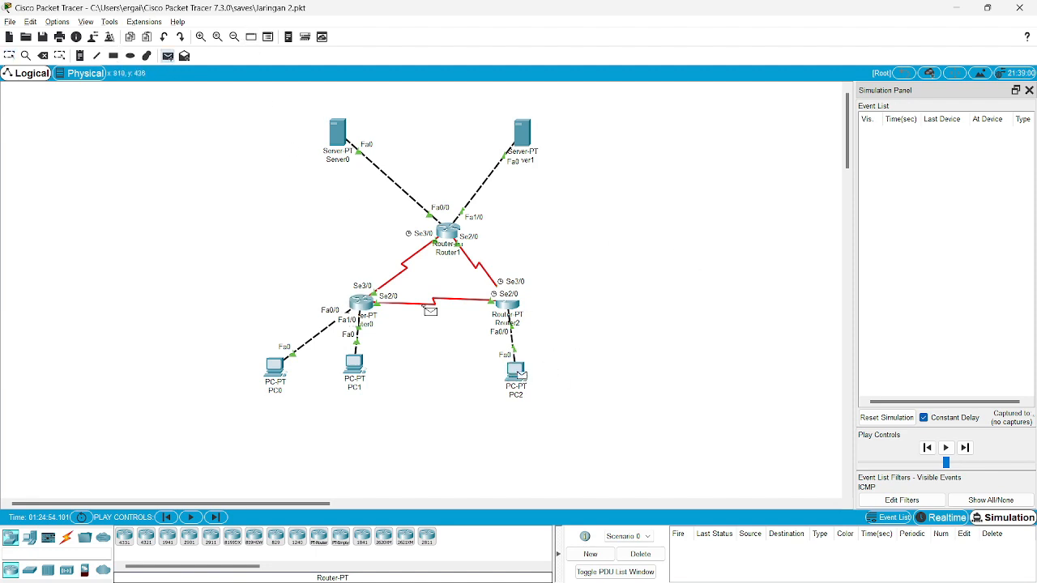
click(336, 132)
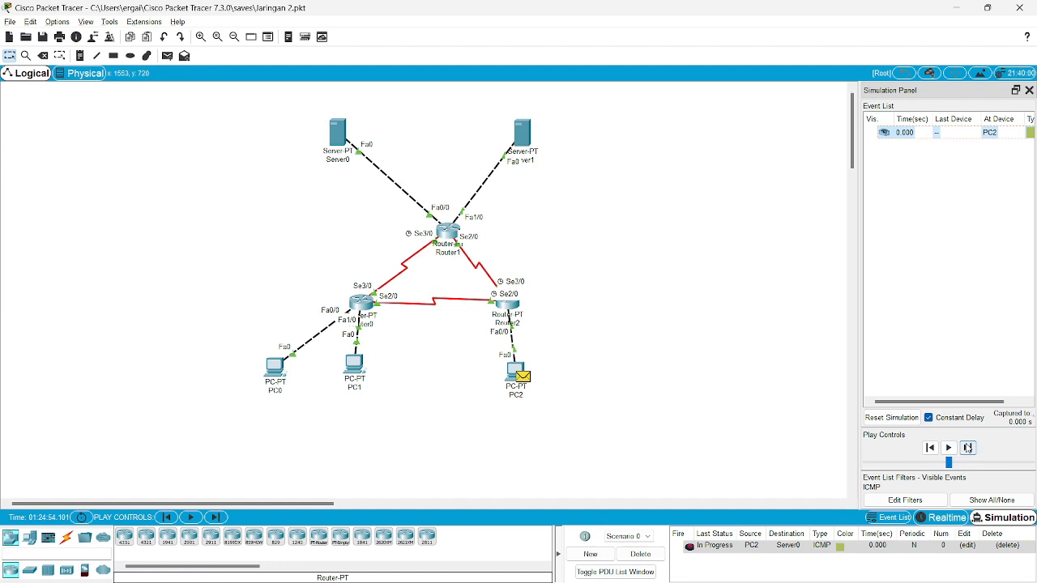
click(967, 448)
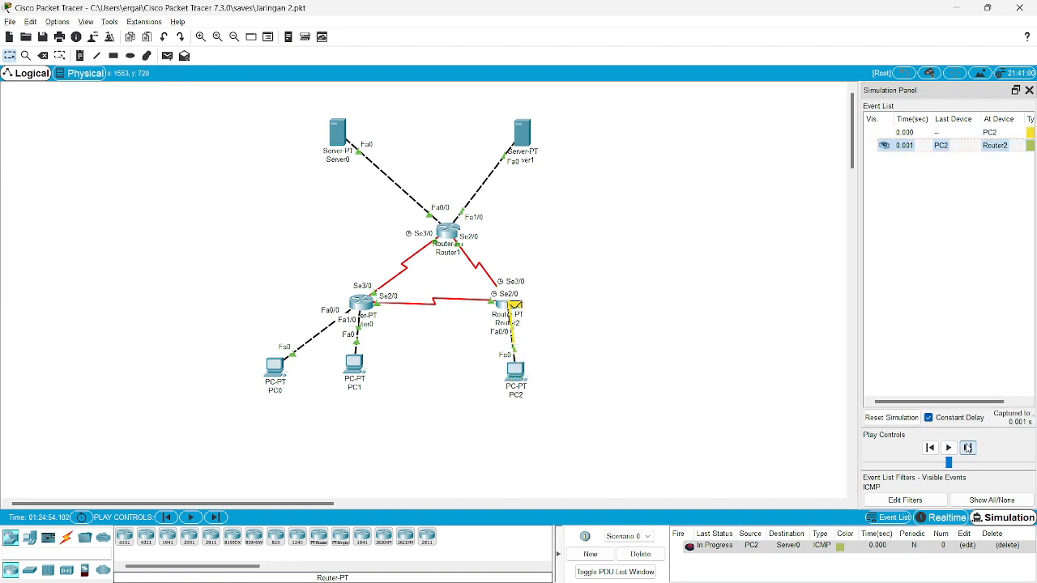
click(967, 448)
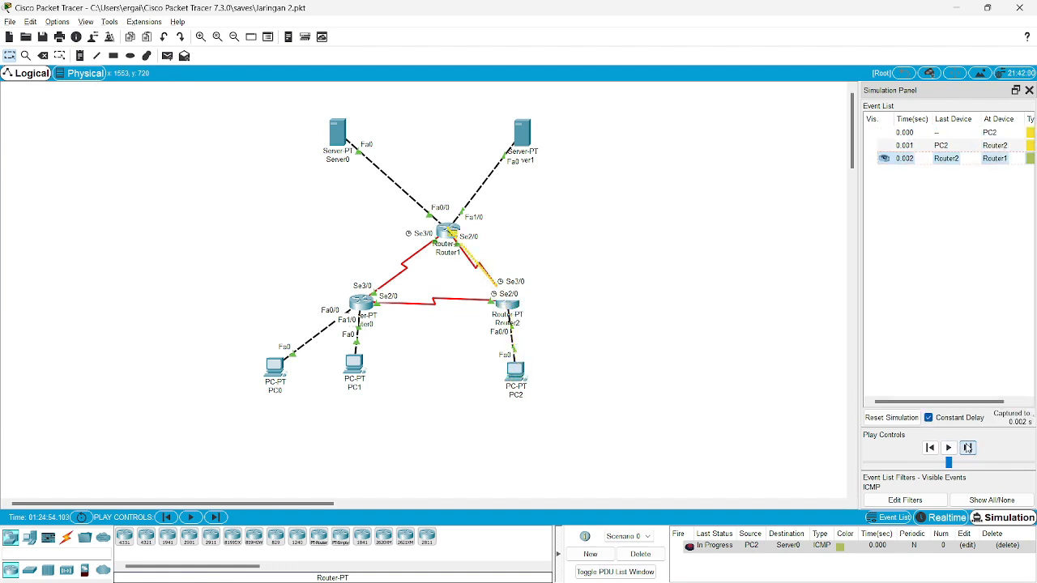
click(967, 448)
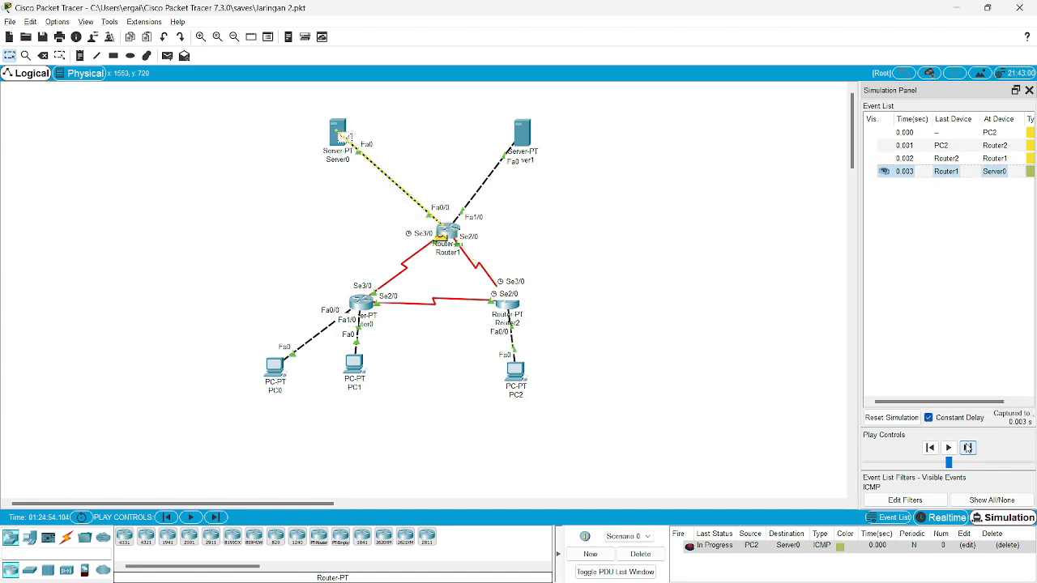
click(967, 448)
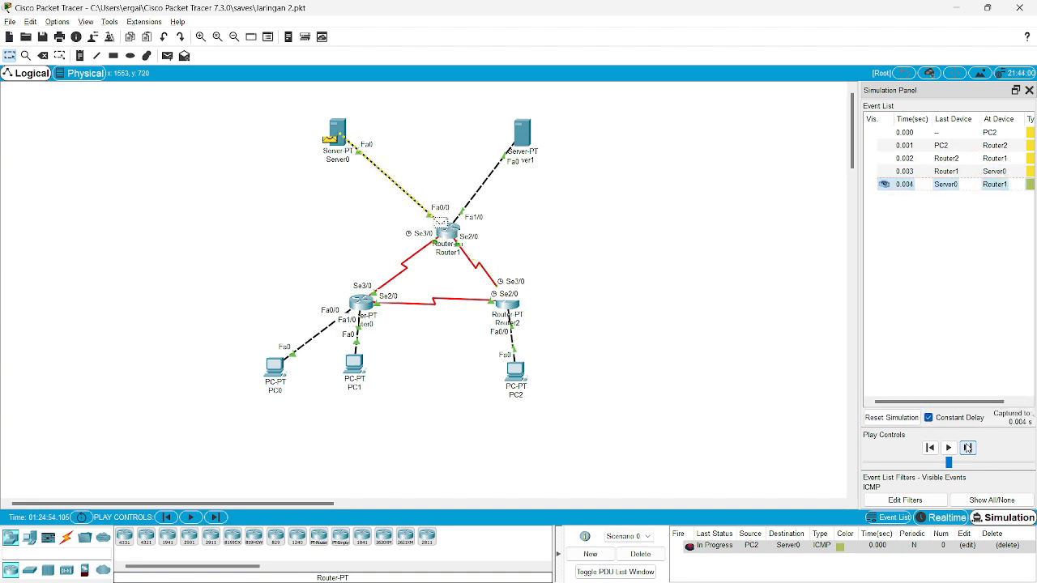
click(967, 448)
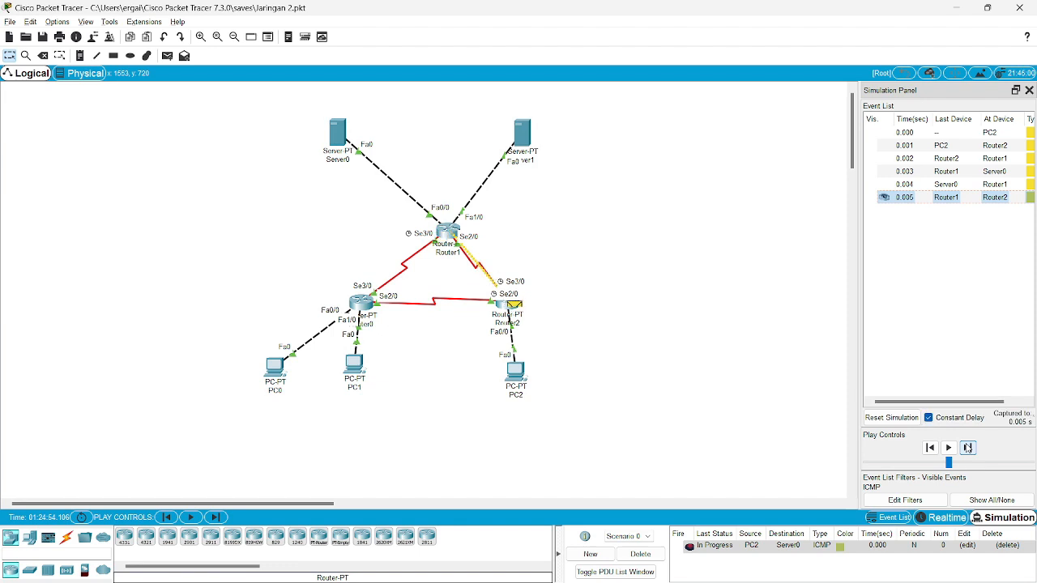
click(967, 448)
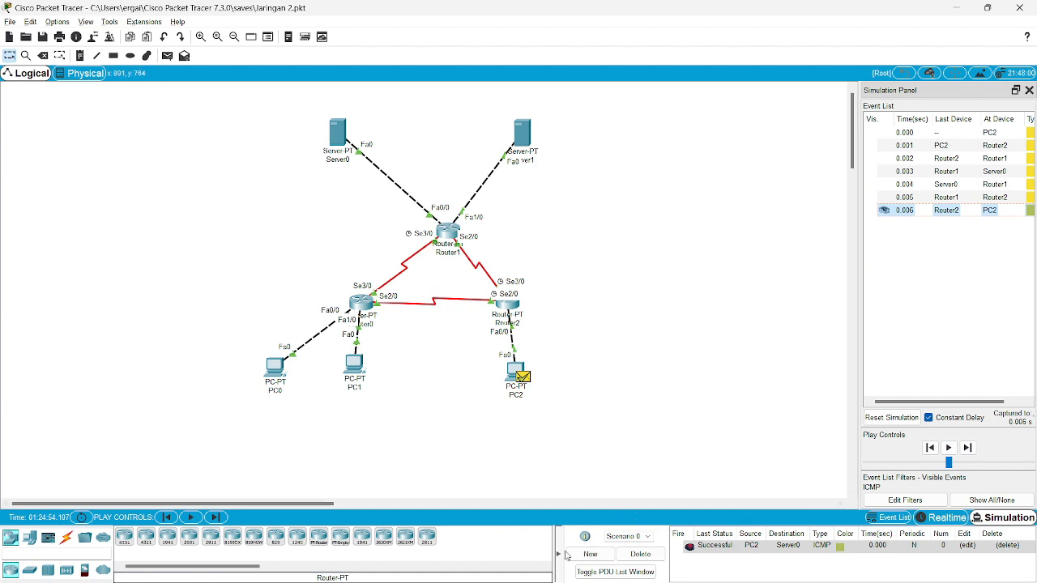
click(640, 554)
Send a simple PDU from PC2 to Server1, step it through Router2 and Router1 until the reply returns to PC2, and delete the scenario.
click(167, 55)
click(515, 371)
click(522, 134)
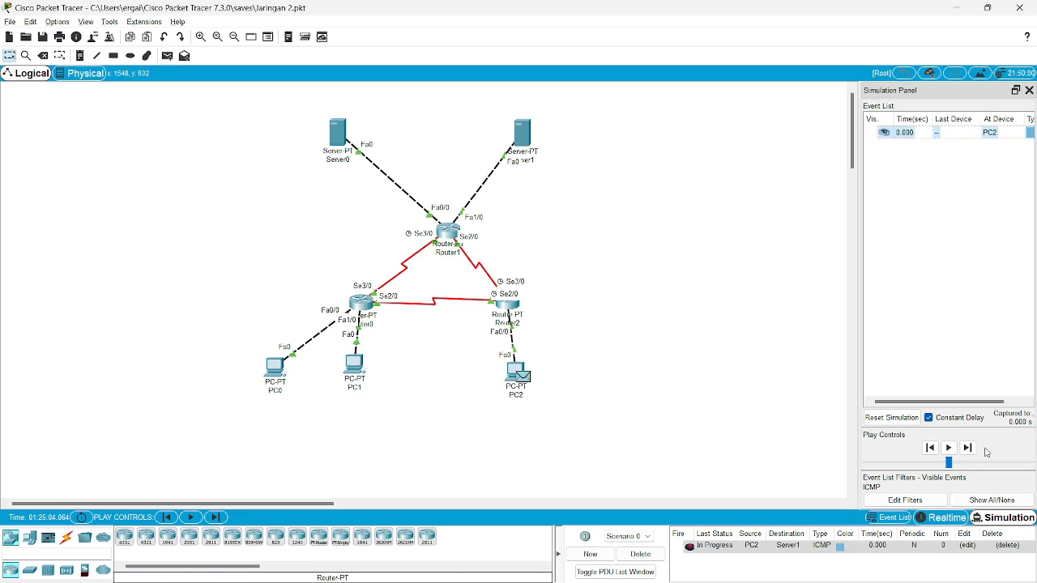
click(967, 447)
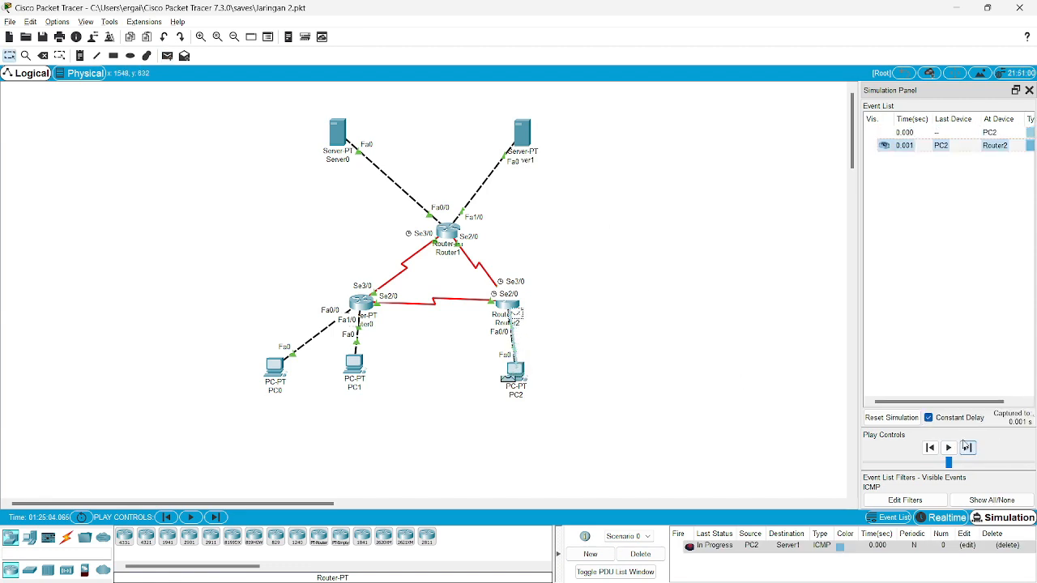
click(970, 450)
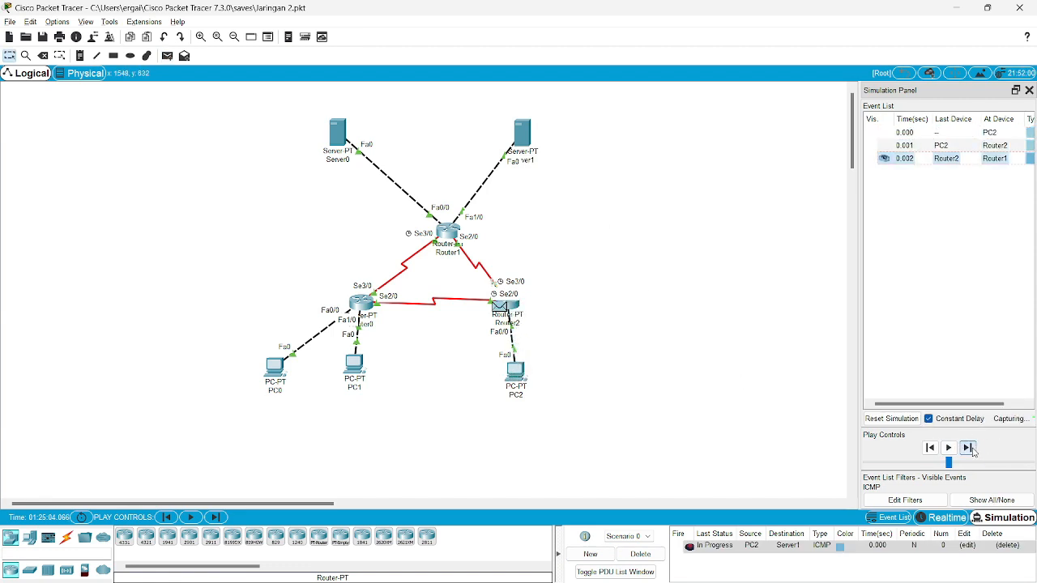
click(968, 448)
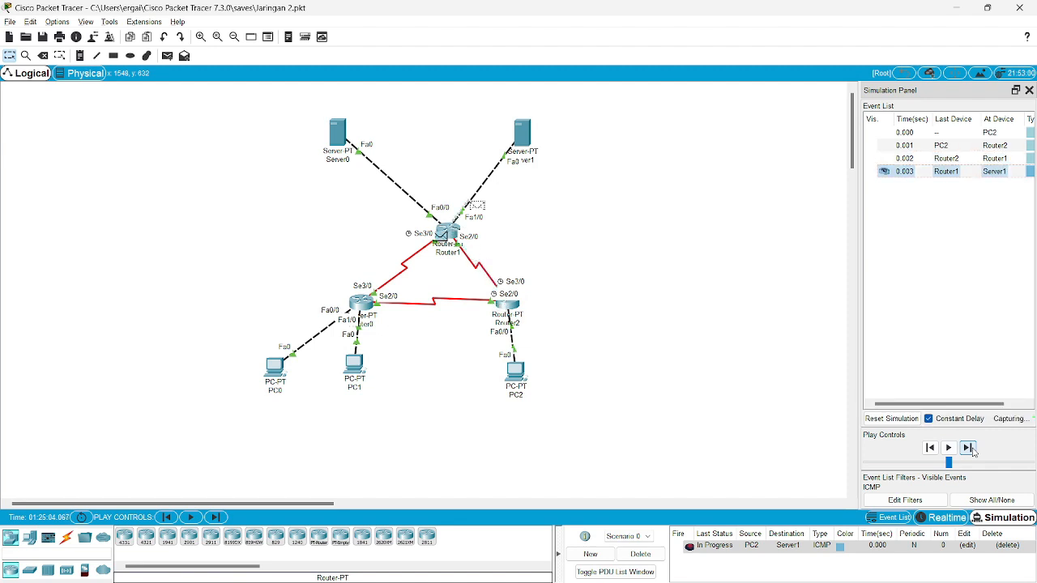
click(969, 448)
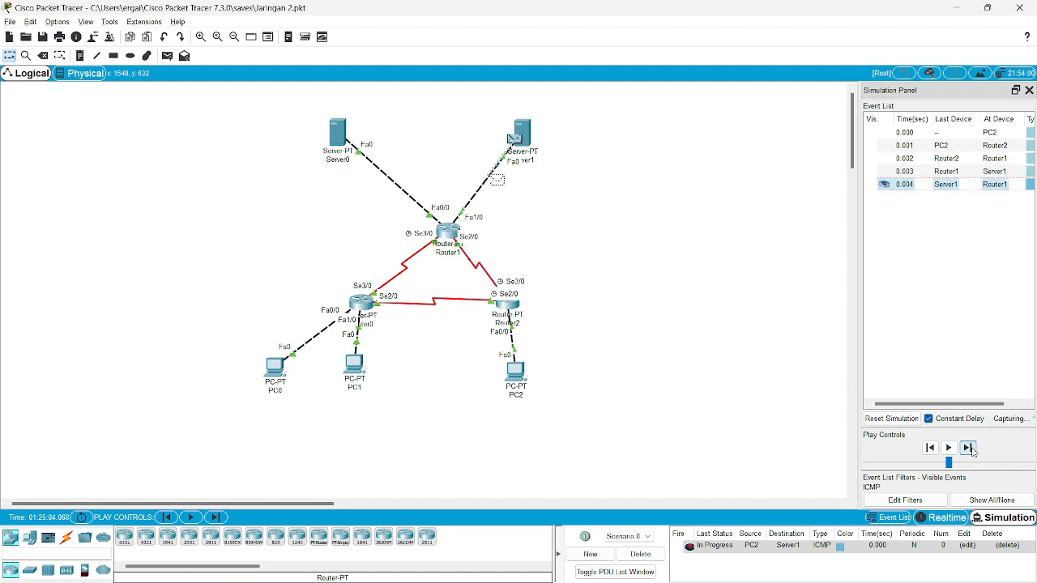
click(969, 448)
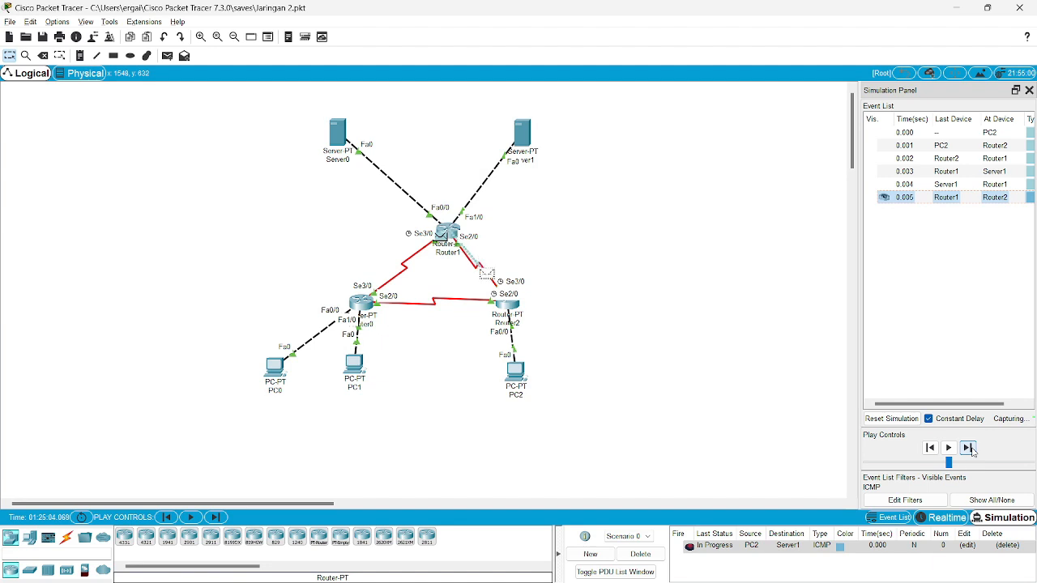
click(969, 449)
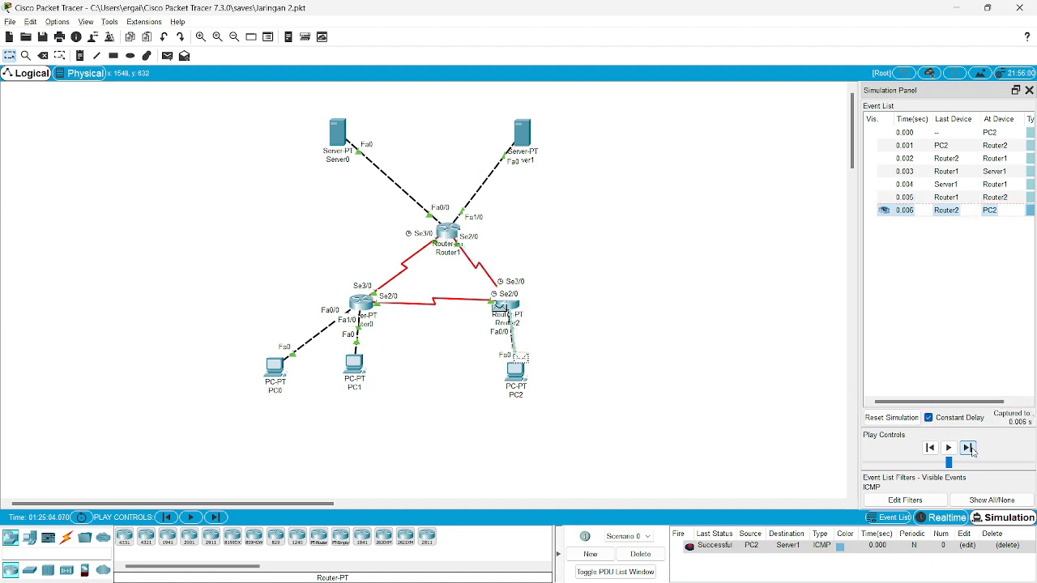
click(969, 449)
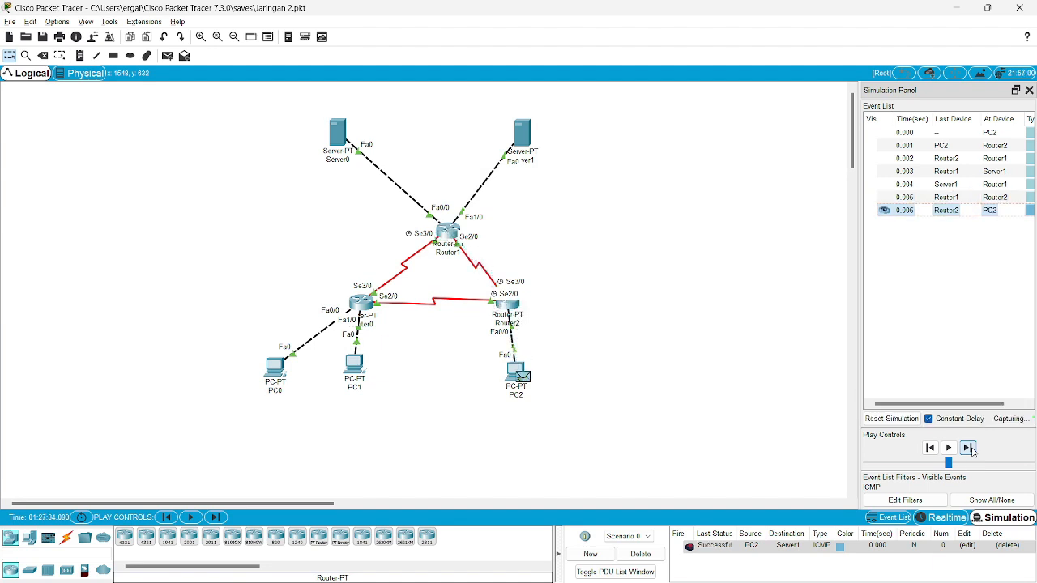
click(659, 553)
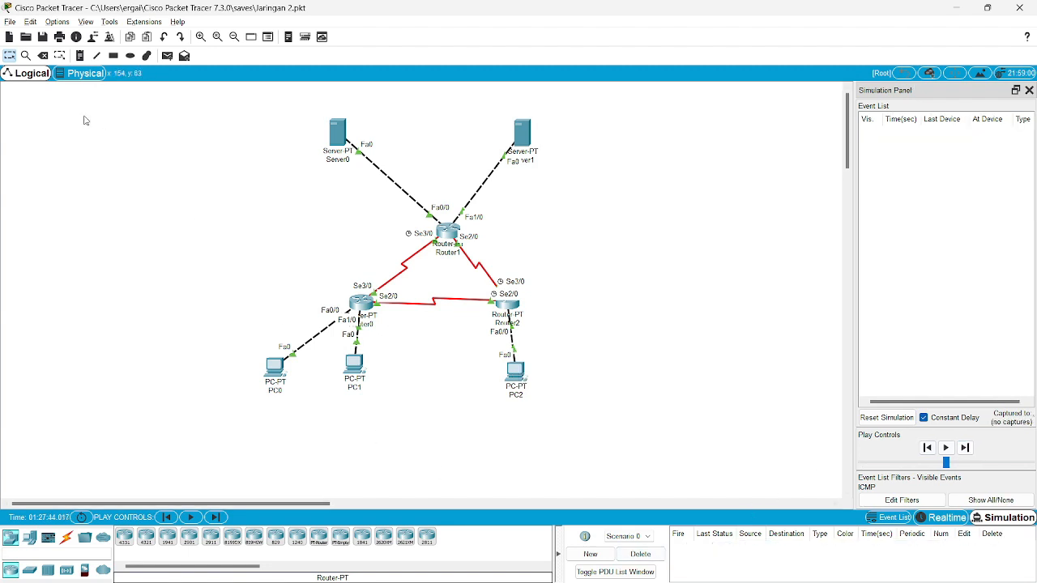
Send a simple PDU from Server0 to Server1, step it through Router1 until the reply heads back to Server0, and delete the scenario.
click(166, 55)
click(339, 132)
click(523, 132)
click(524, 131)
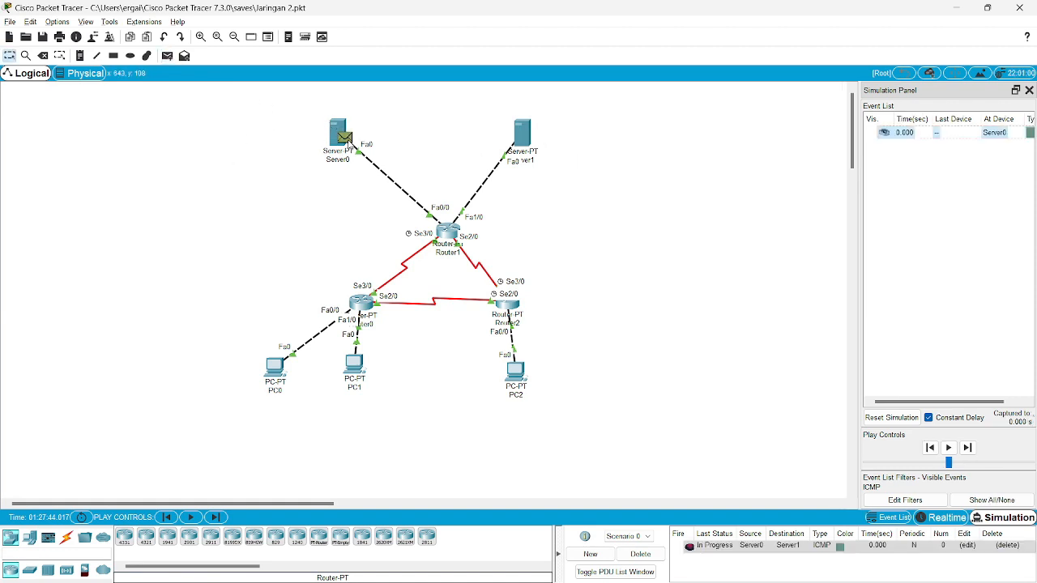
click(966, 448)
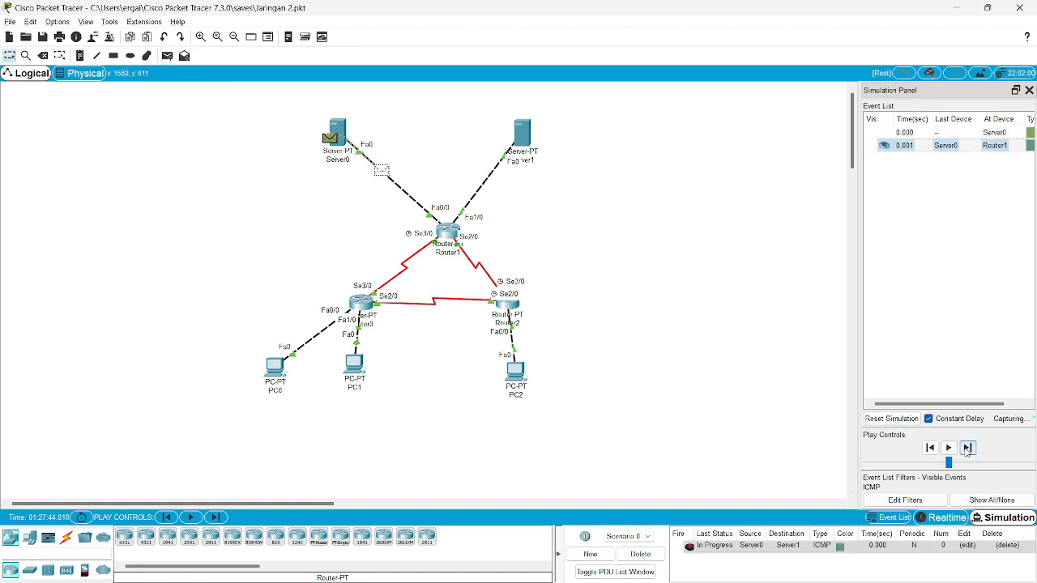
click(967, 448)
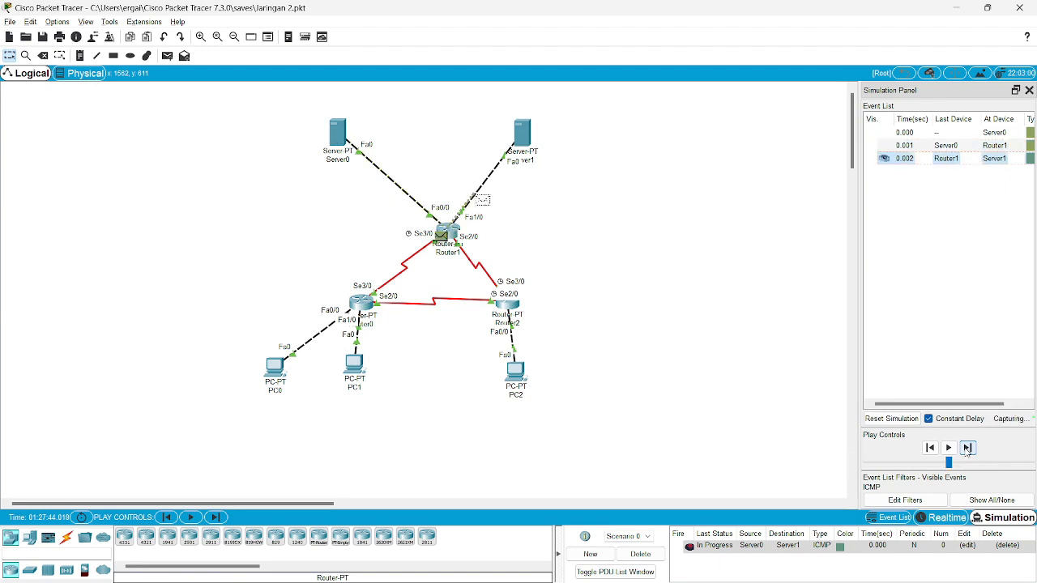
click(966, 448)
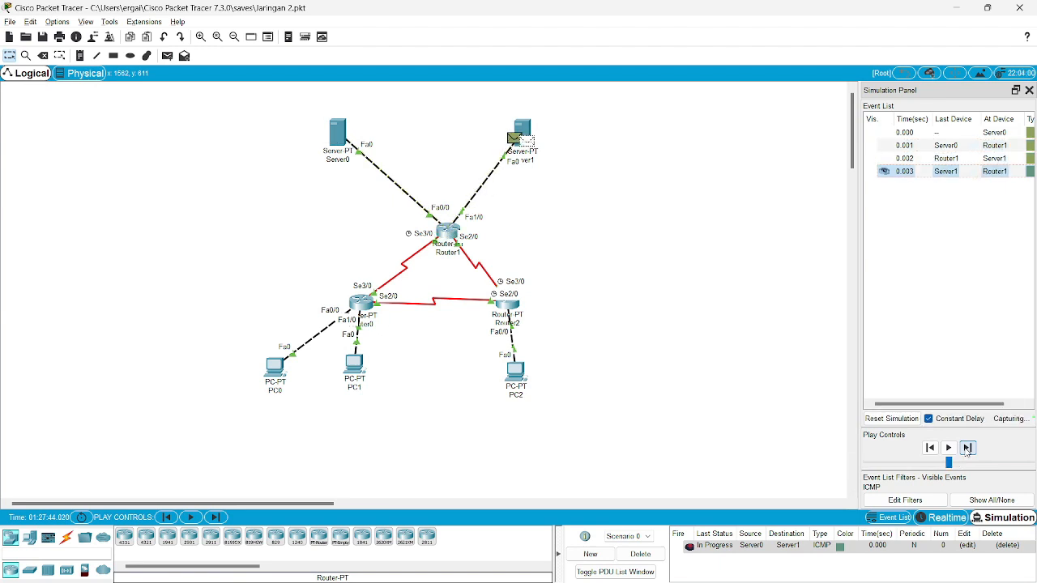
click(967, 447)
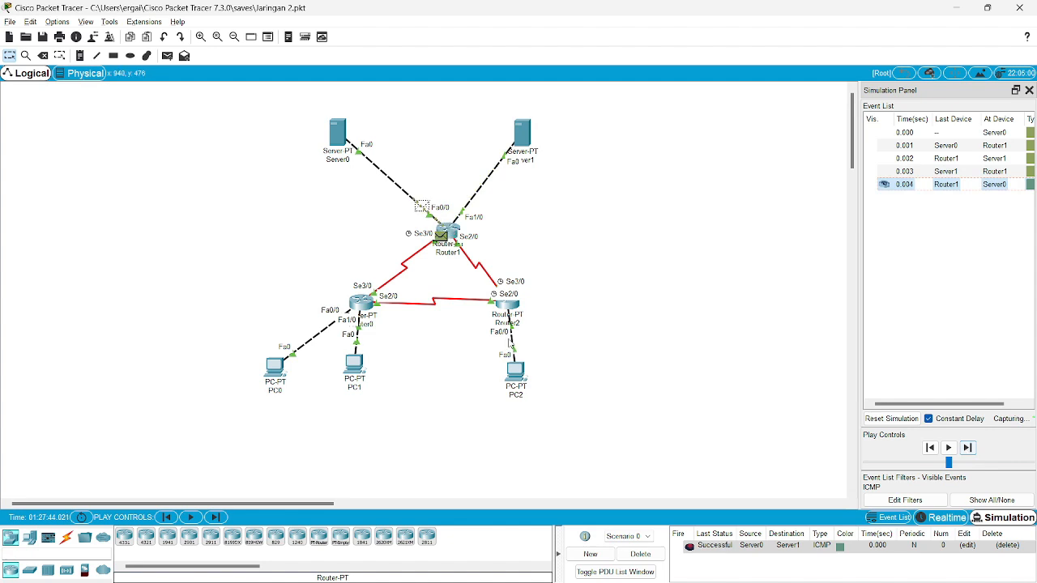
click(640, 554)
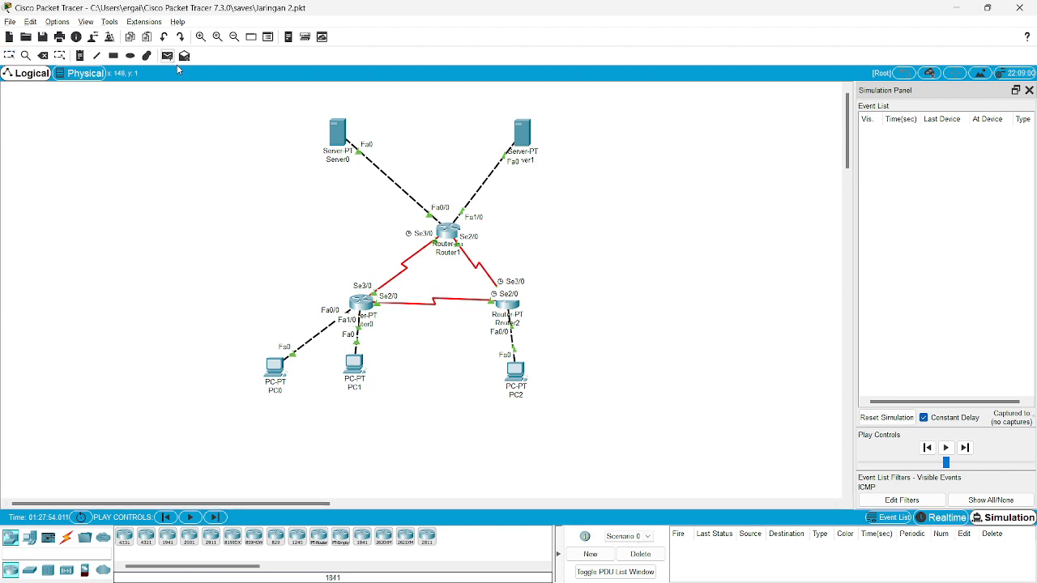
Test Server0 to PC0 with a simple PDU, advancing through Router1 and Router0 until the reply returns, and delete the scenario.
click(339, 135)
click(277, 380)
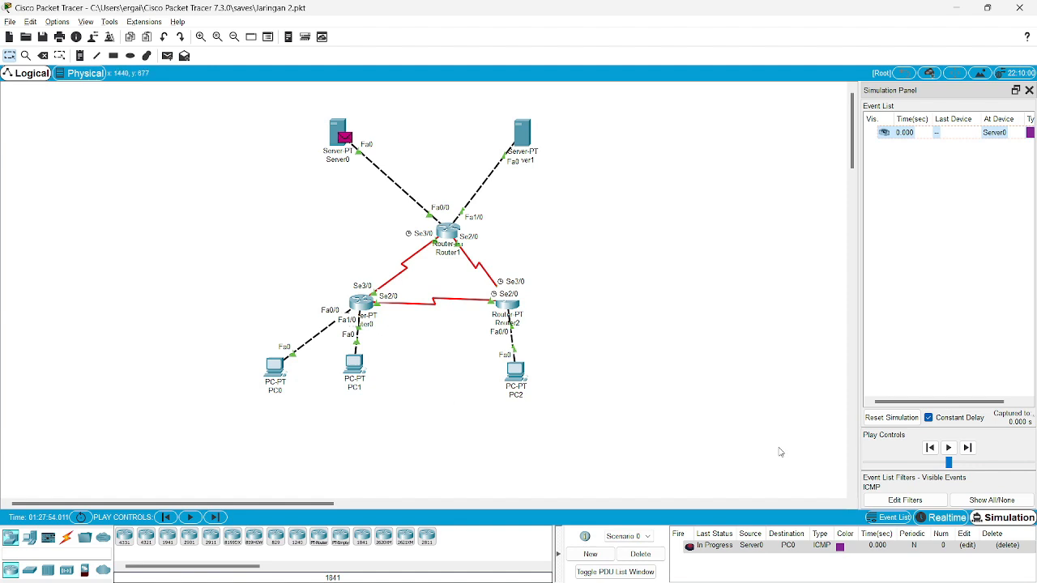
click(967, 448)
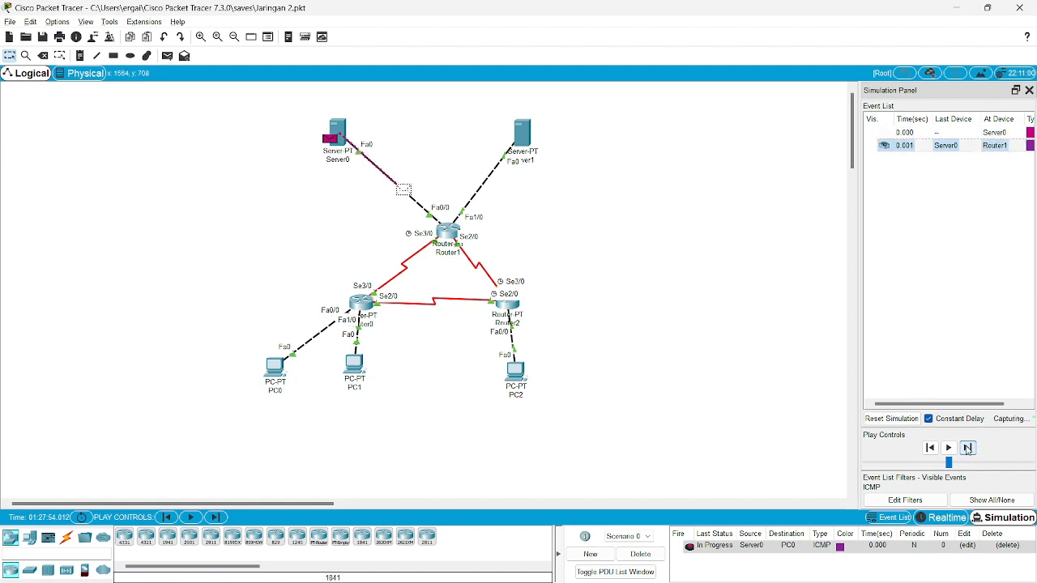
click(966, 448)
click(966, 447)
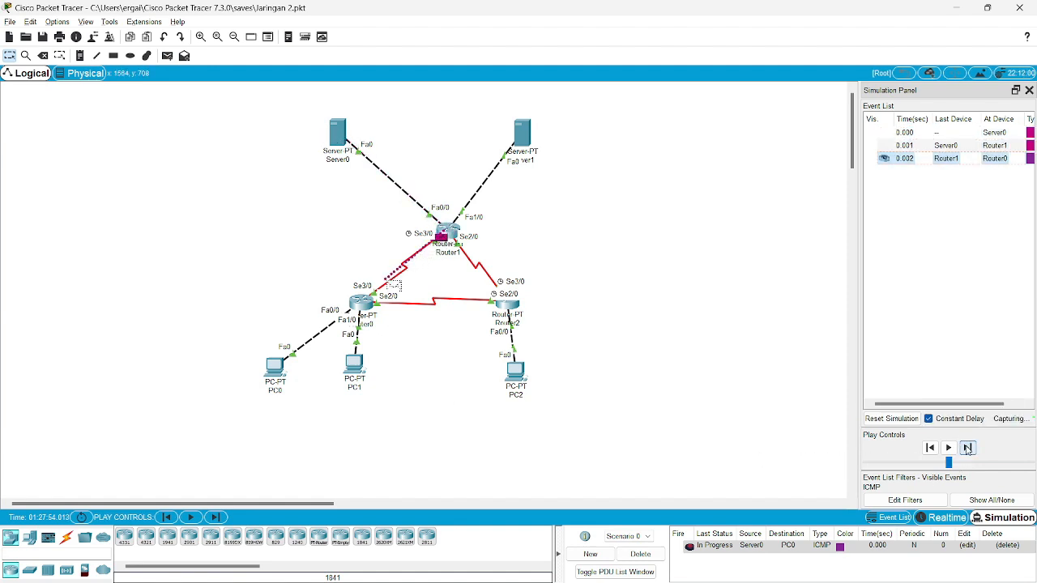
click(966, 447)
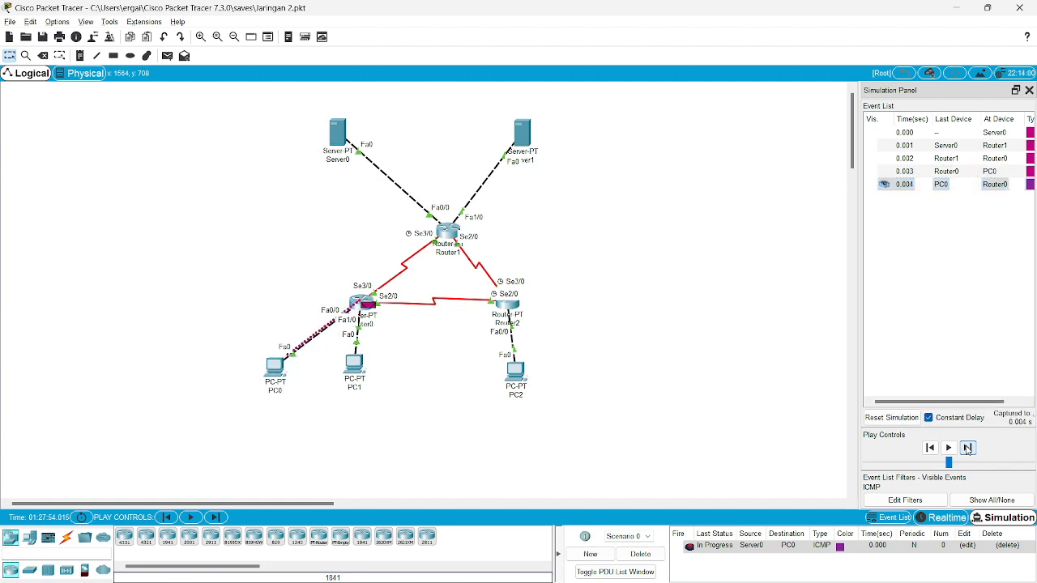
click(966, 447)
click(967, 448)
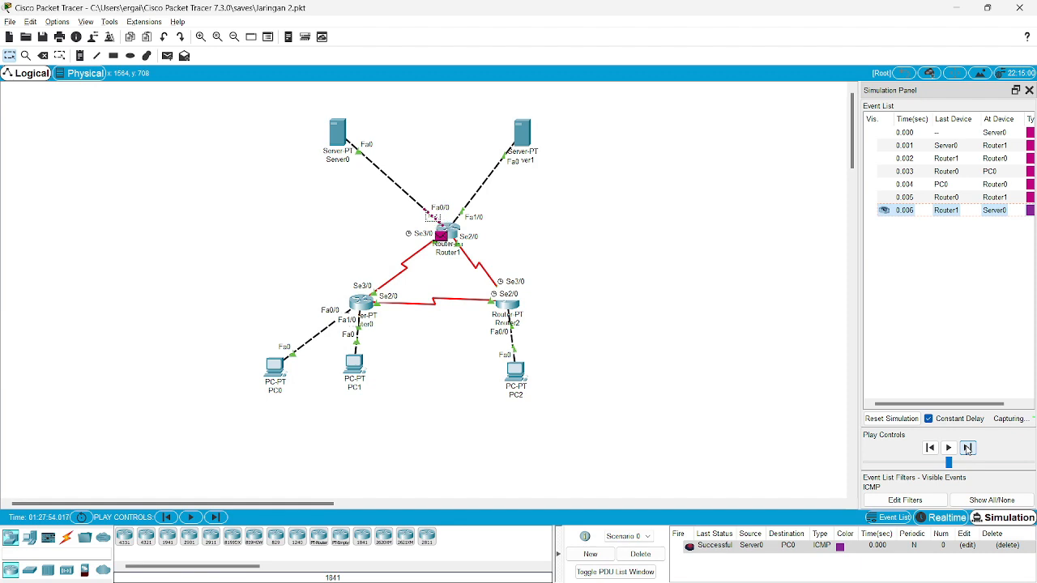
click(636, 554)
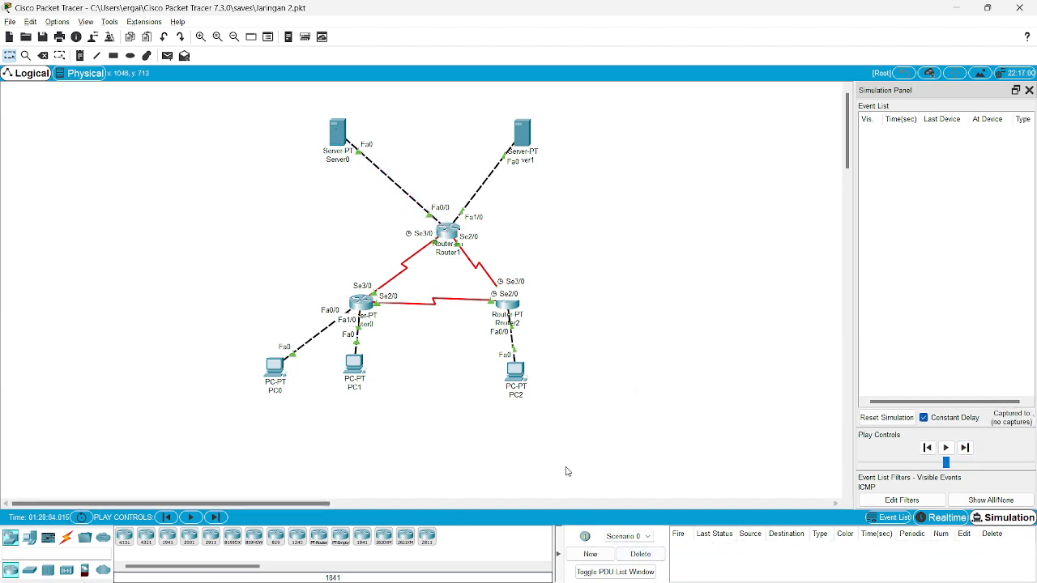
Try a simple PDU from Server0 to PC1, step the simulation through two hops via Router1, and delete the scenario.
click(166, 56)
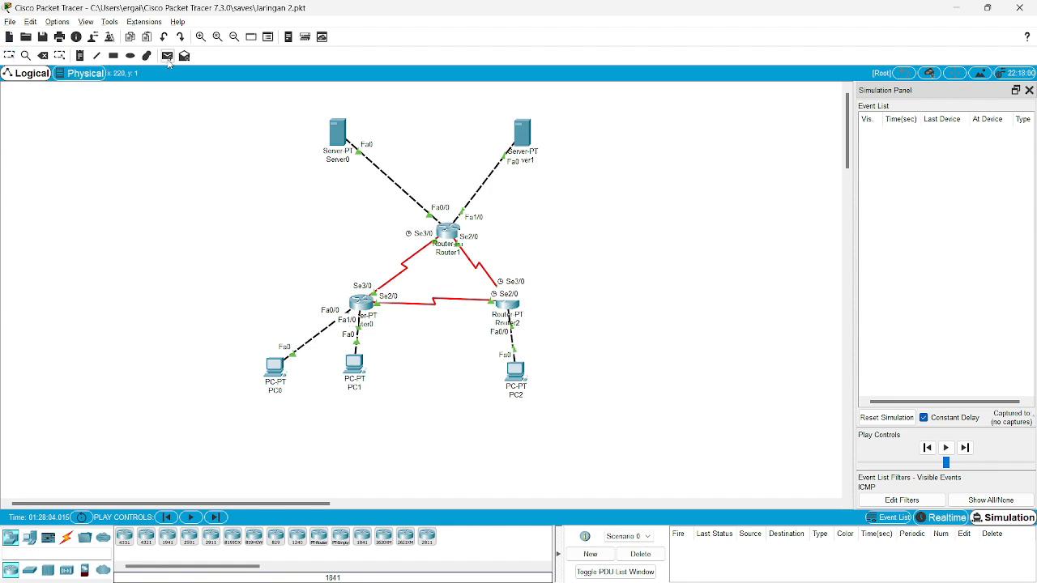
click(338, 134)
mouse_move(362, 377)
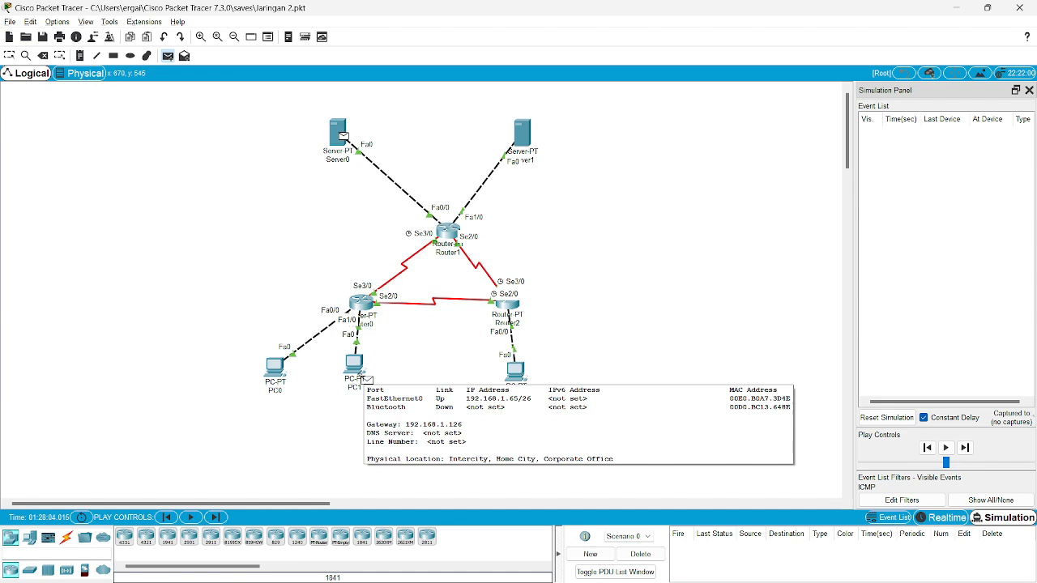
click(362, 377)
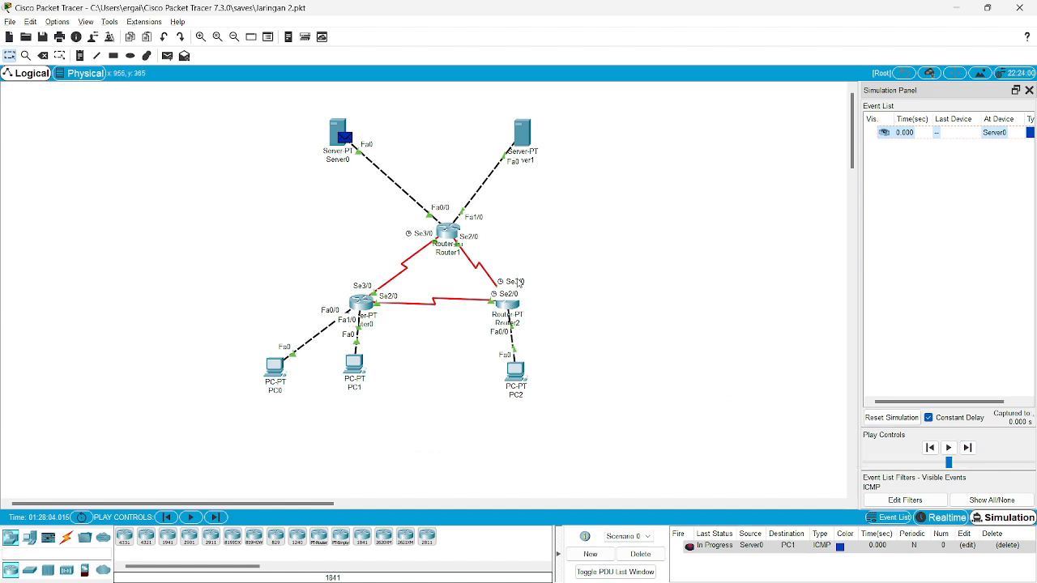
mouse_move(363, 306)
click(967, 448)
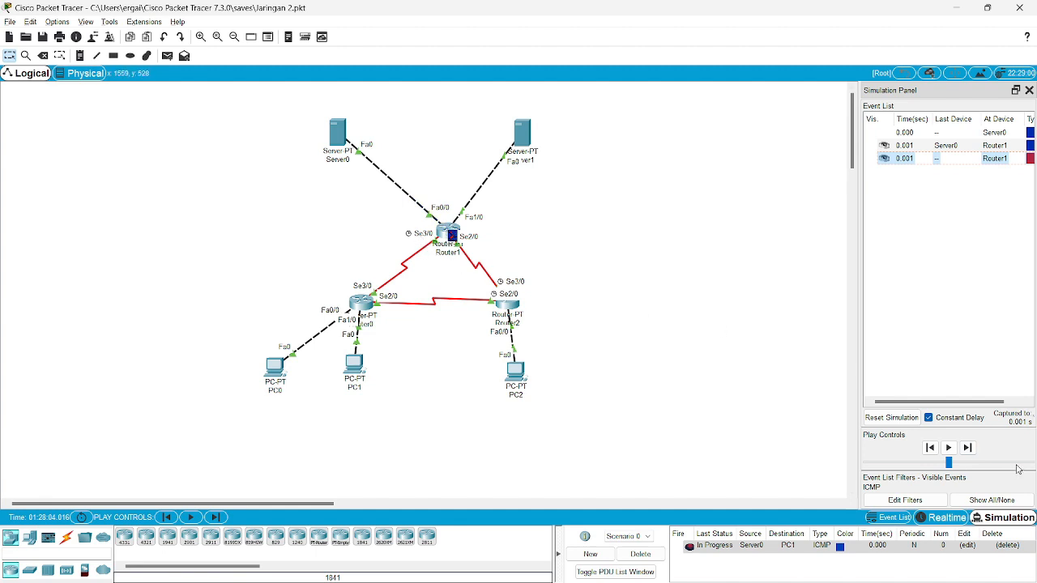
click(966, 448)
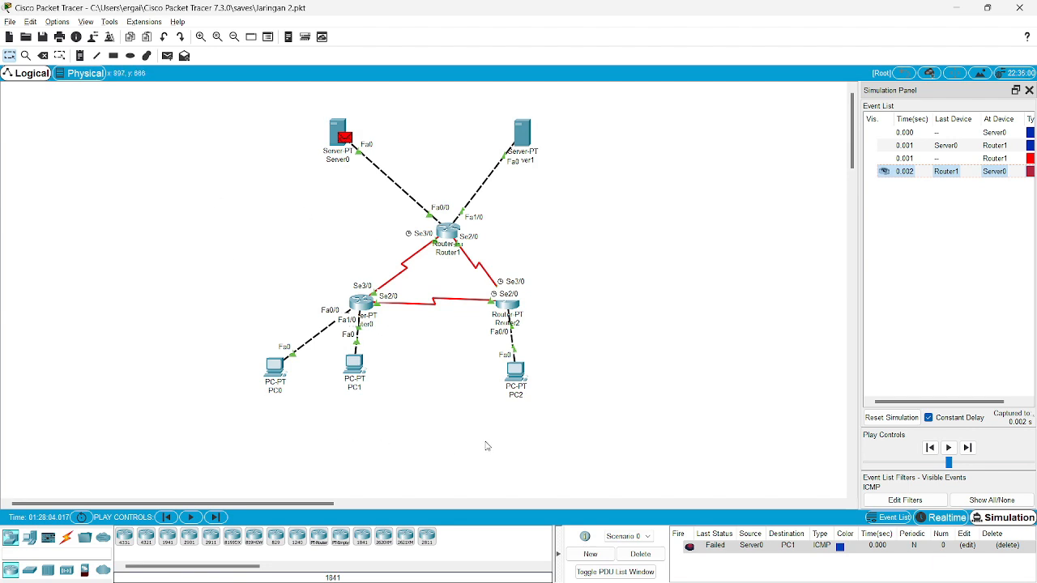
click(628, 556)
Send a simple PDU from Server0 to PC2, step it through Router1 and Router2 to PC2, and delete the scenario.
click(167, 55)
click(338, 148)
click(515, 371)
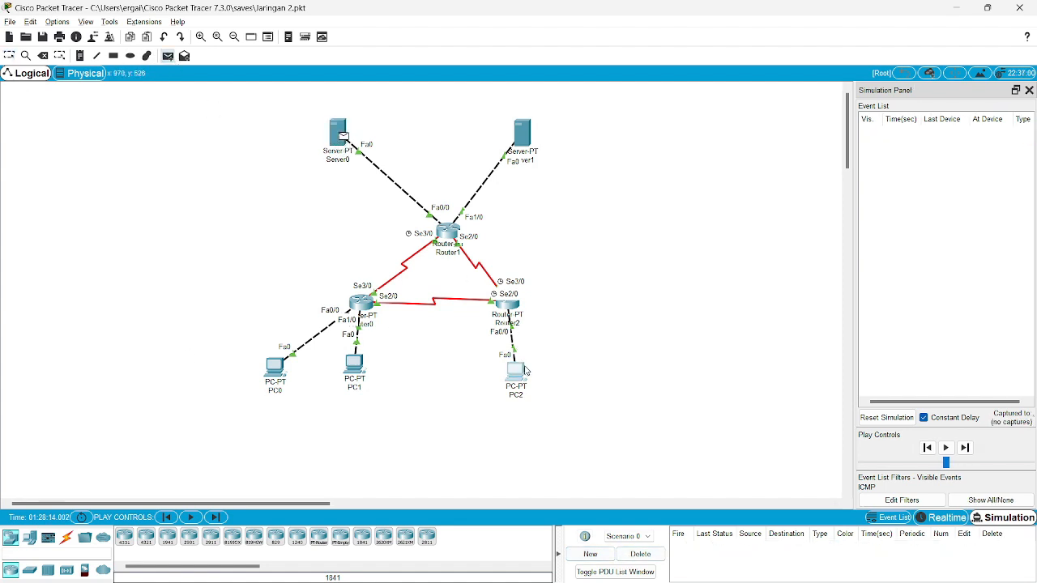
click(968, 451)
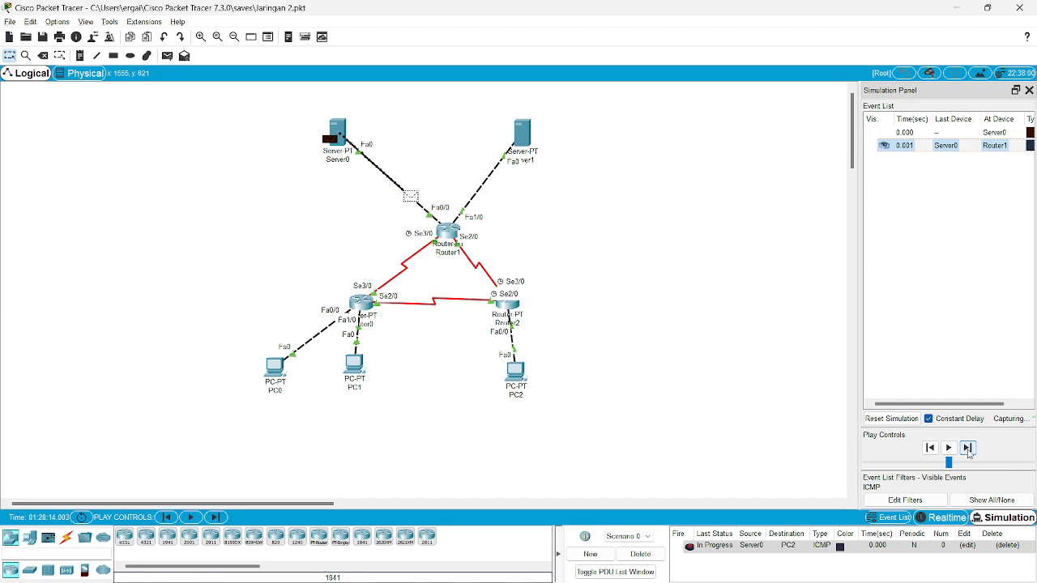
click(968, 449)
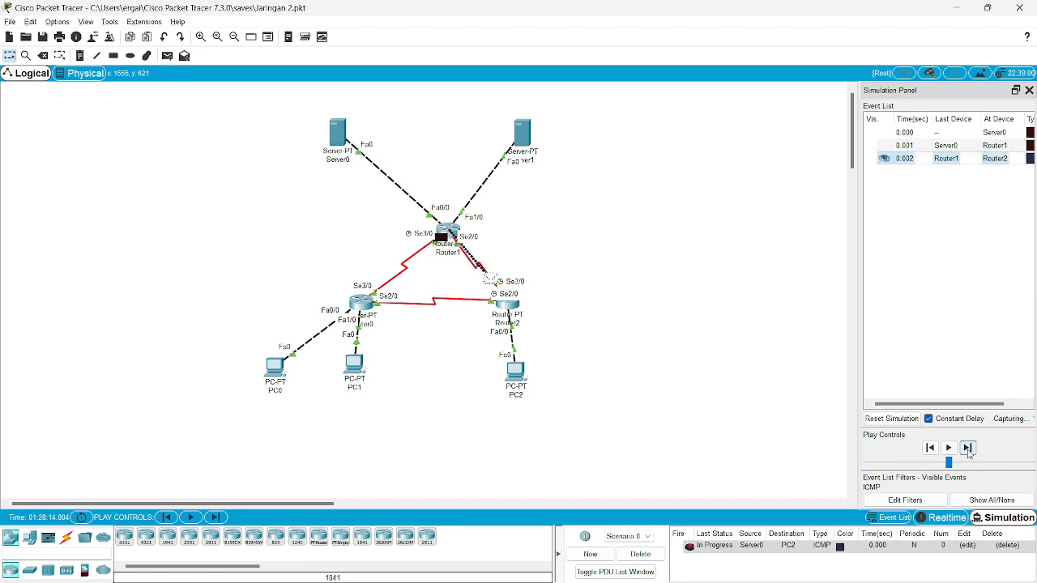
click(968, 449)
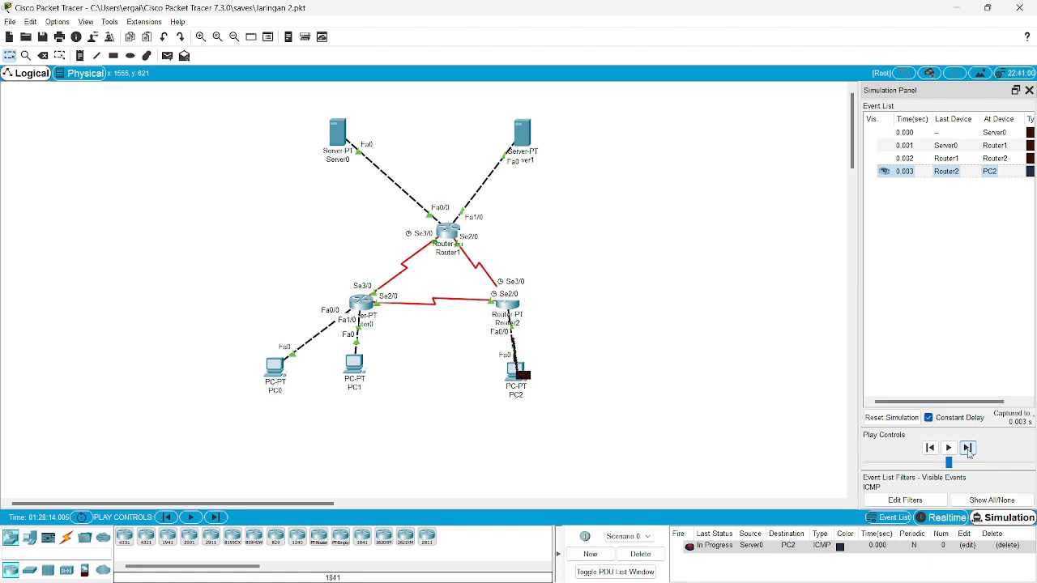
click(641, 555)
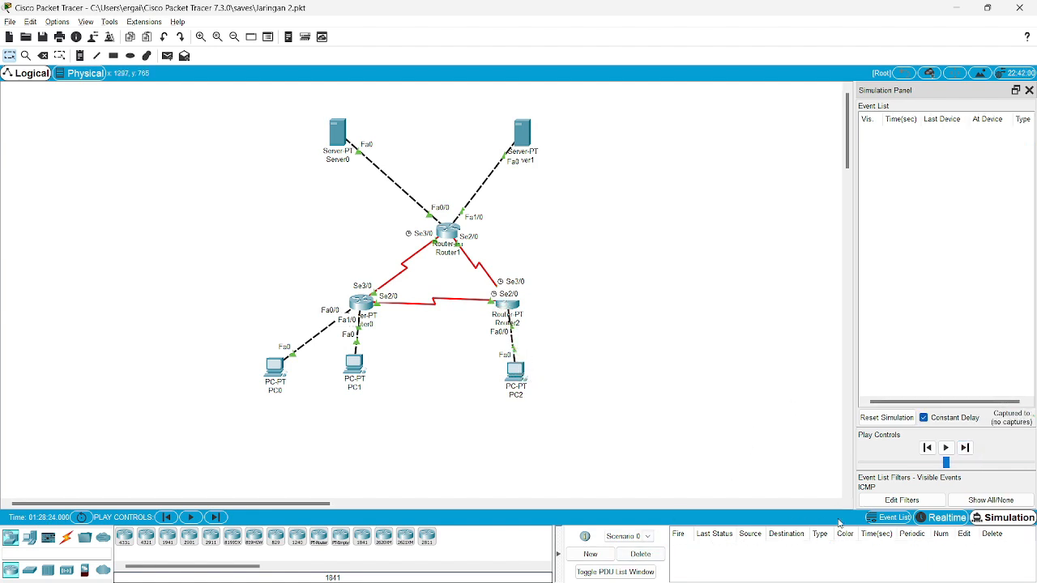
Return to real-time mode, open PC0's command prompt, start a tracert command, and move its window clear of the topology.
click(921, 522)
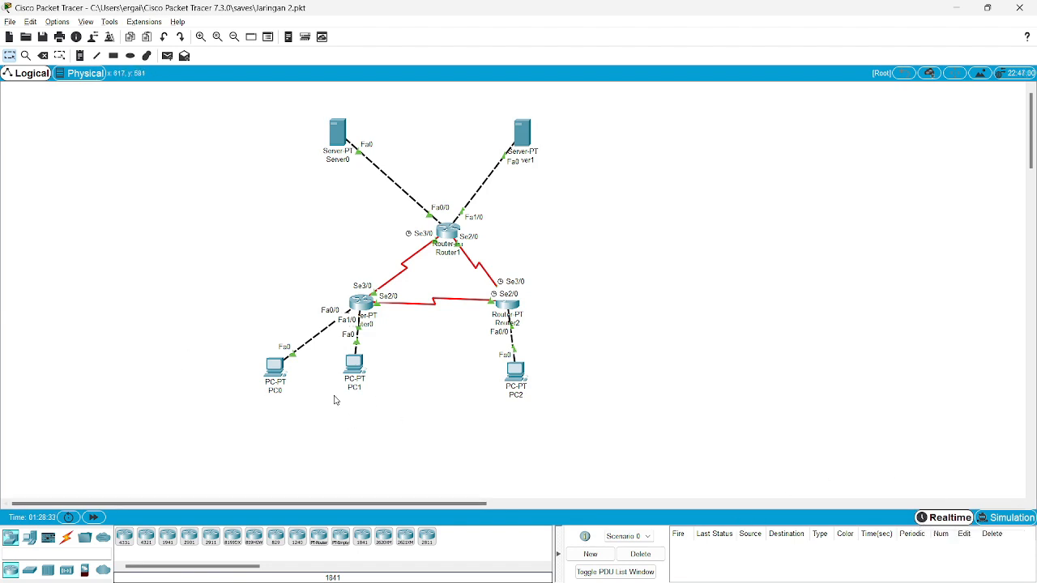
mouse_move(275, 374)
click(276, 371)
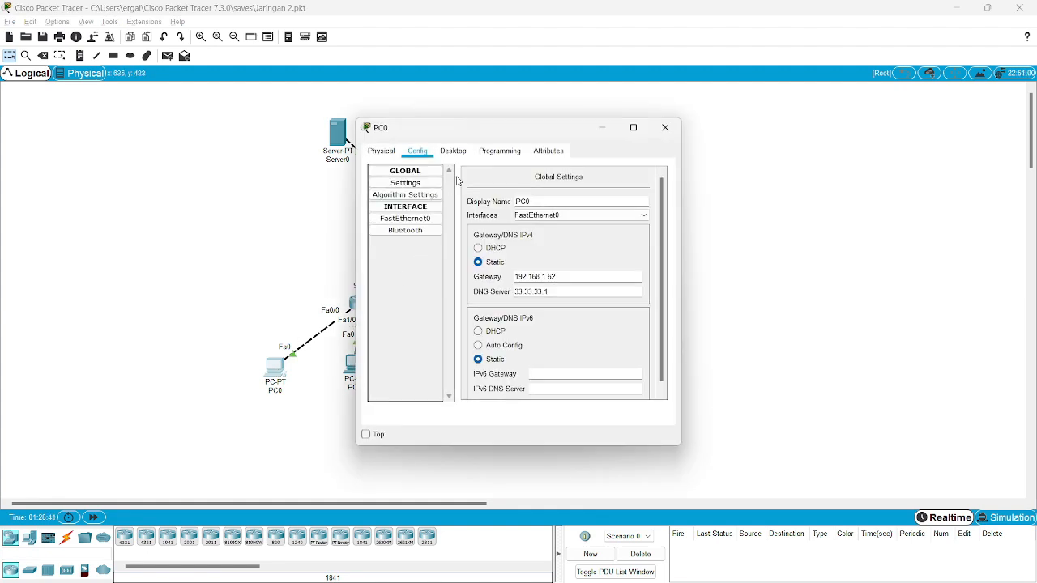
click(464, 154)
click(580, 206)
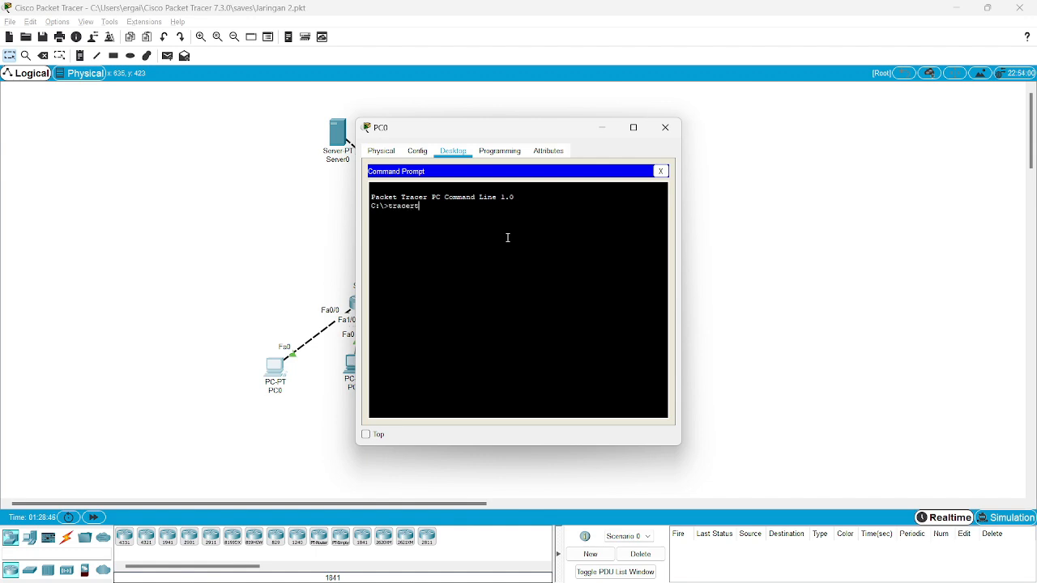
drag(502, 127, 231, 171)
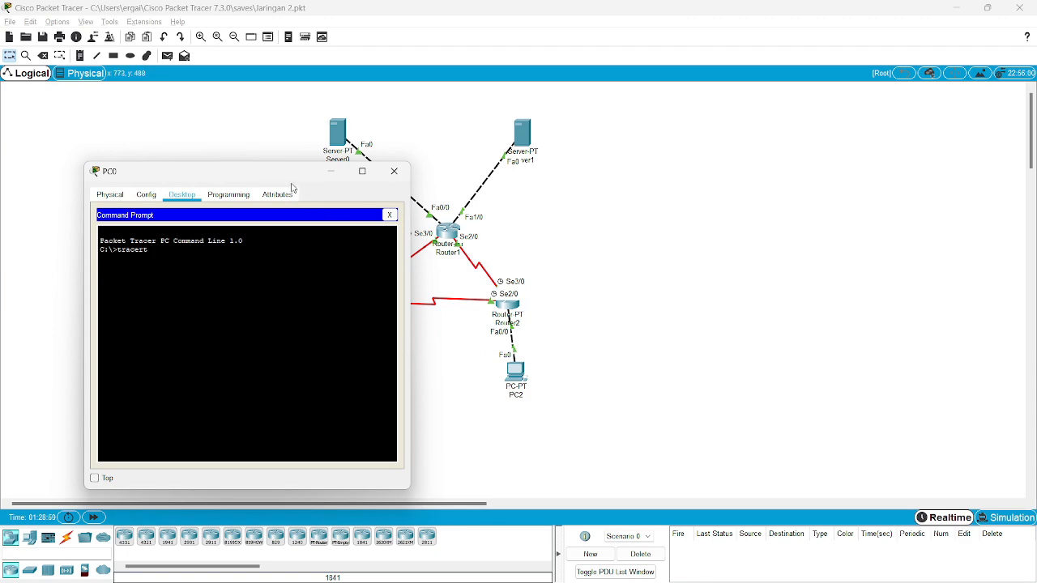
drag(275, 177, 693, 183)
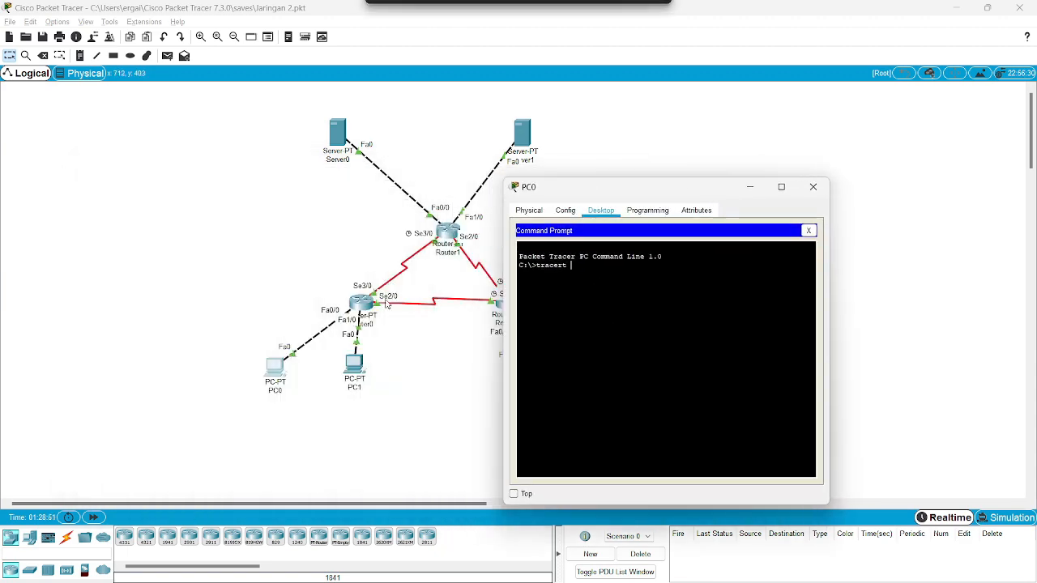
Look up PC1's IP configuration, trace the route from PC0 to 192.168.1.65, and close PC1's window.
click(359, 370)
click(452, 150)
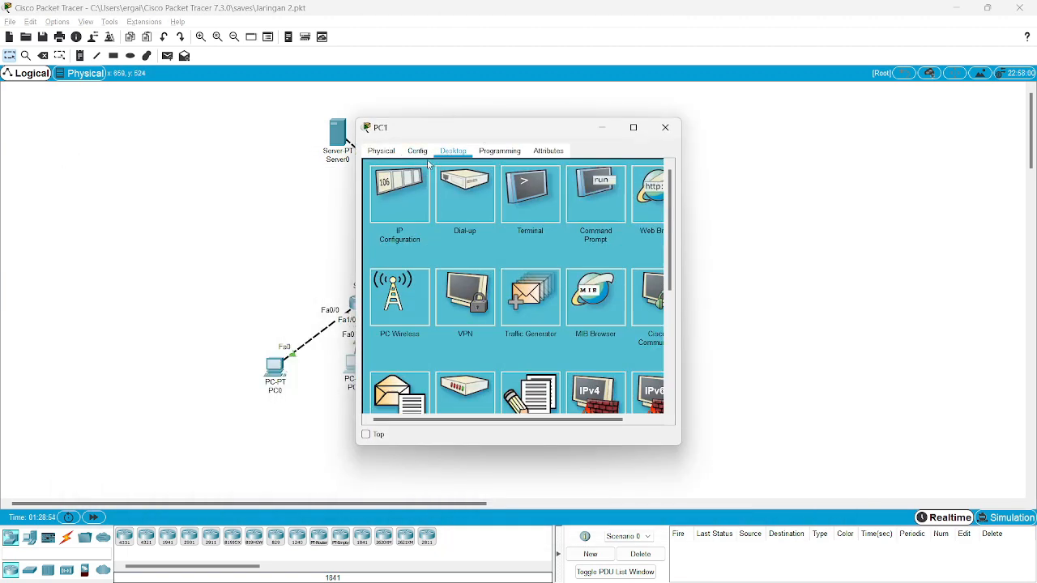
click(405, 212)
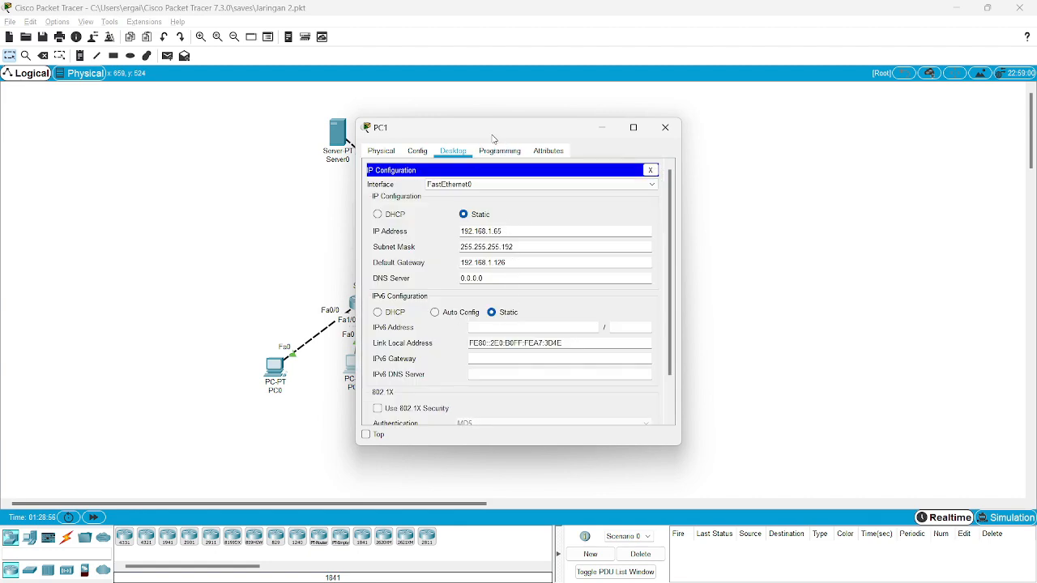
drag(472, 138, 411, 138)
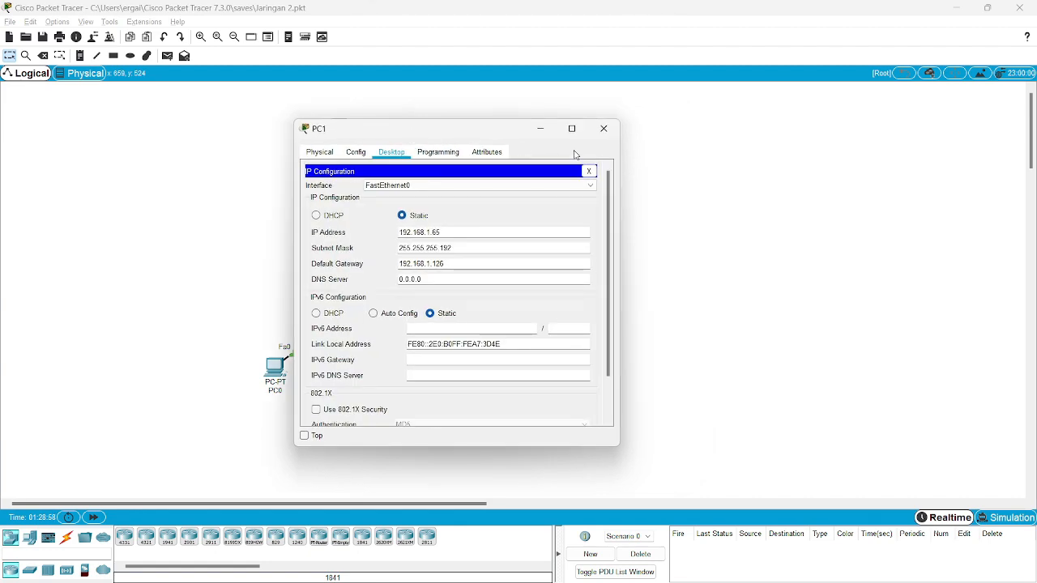
key(alt+Tab)
key(Tab)
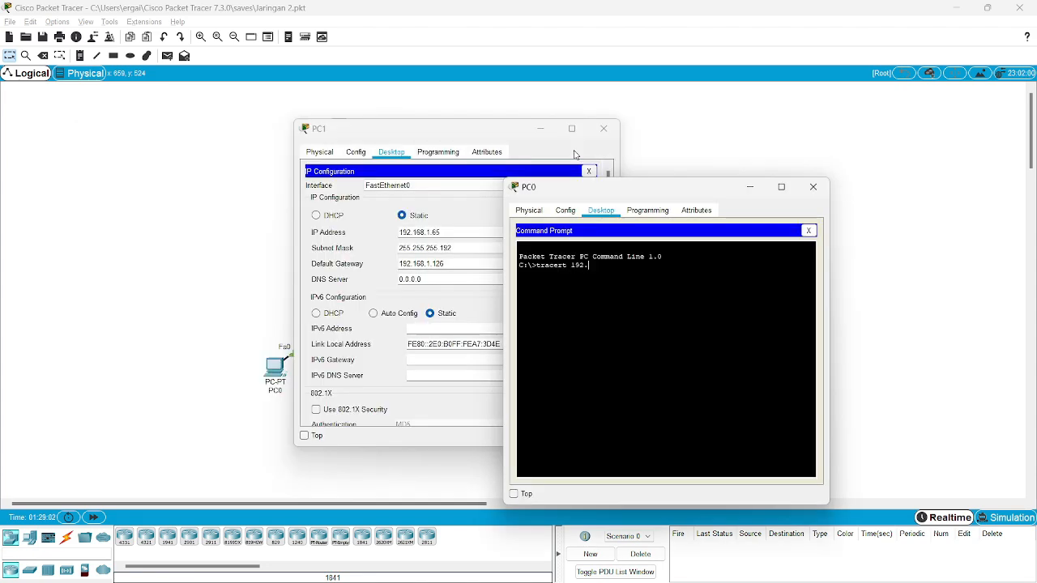
text(.1.65)
key(Return)
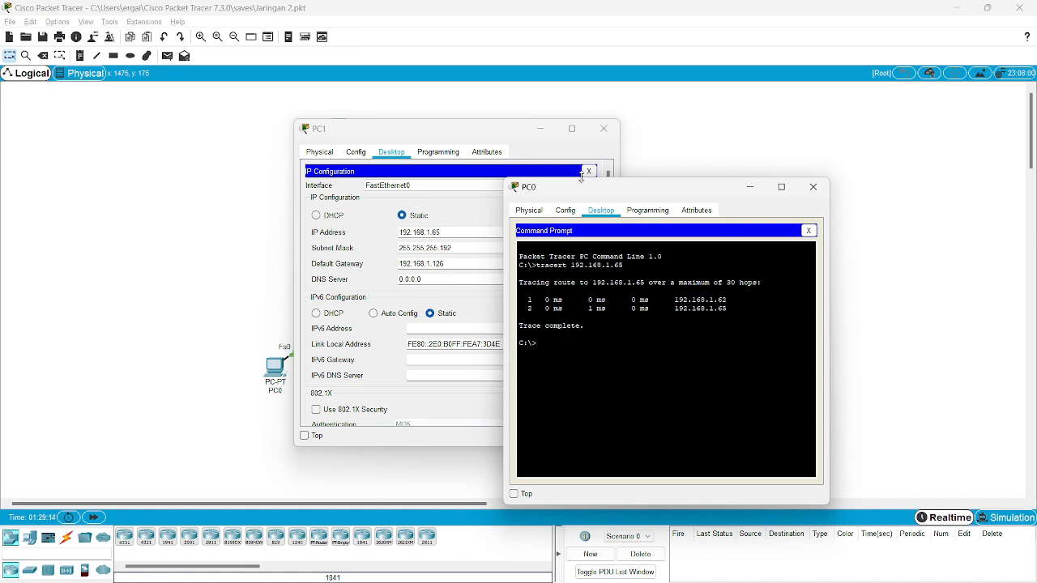
click(603, 128)
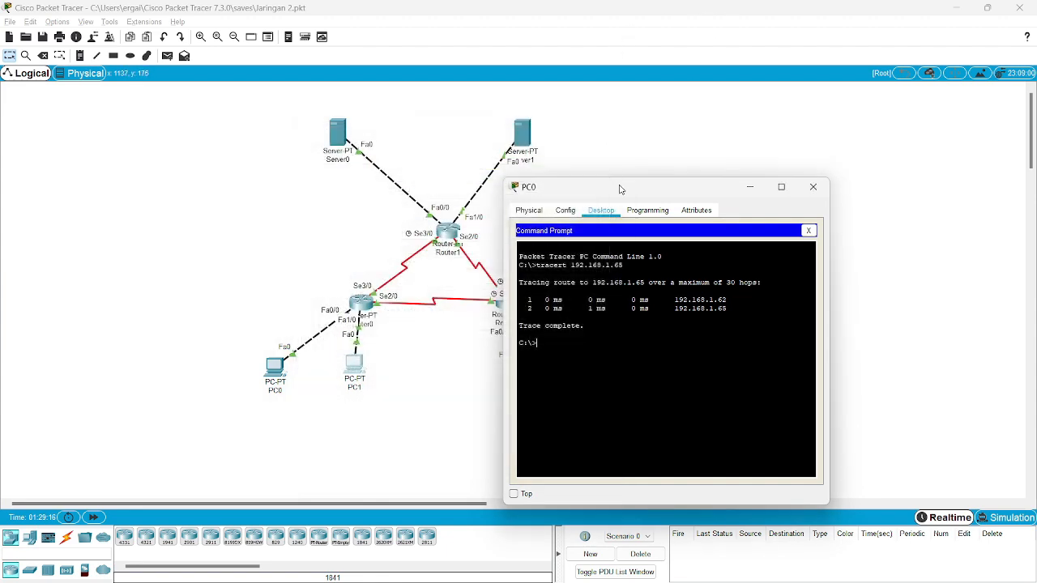
Move PC0's command prompt aside and display PC2's IP configuration to read its address.
drag(580, 181, 751, 193)
click(519, 373)
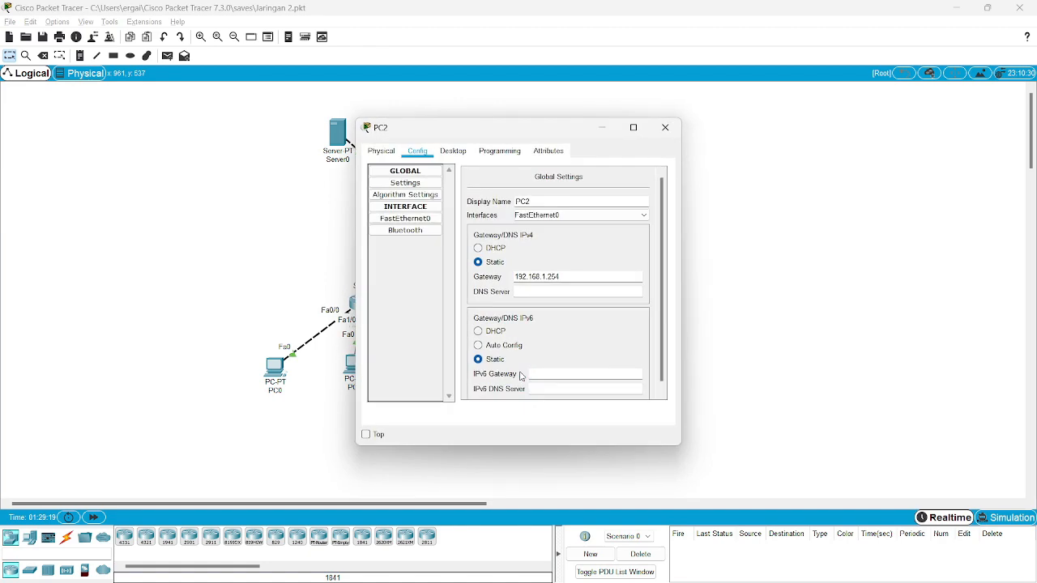
click(452, 153)
click(392, 205)
drag(538, 130, 395, 128)
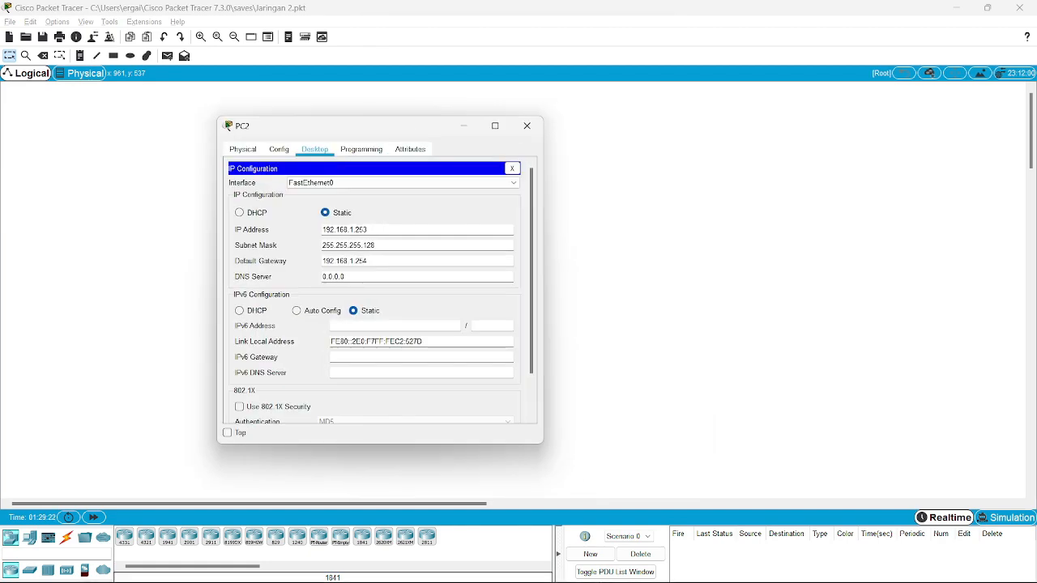
Trace the route from PC0 to PC2 at 192.168.1.253 and close PC2's window.
mouse_move(638, 567)
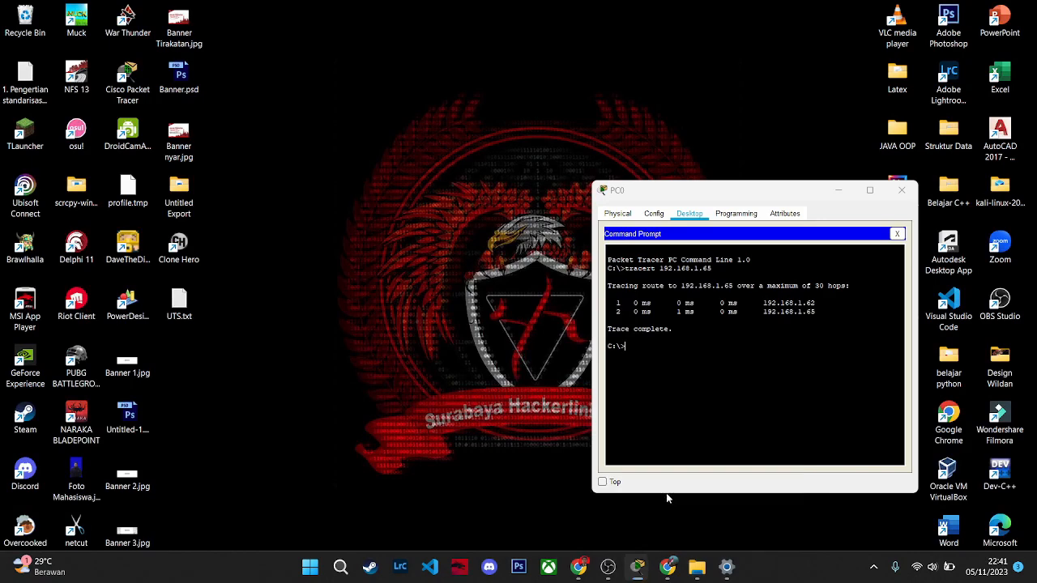
click(666, 493)
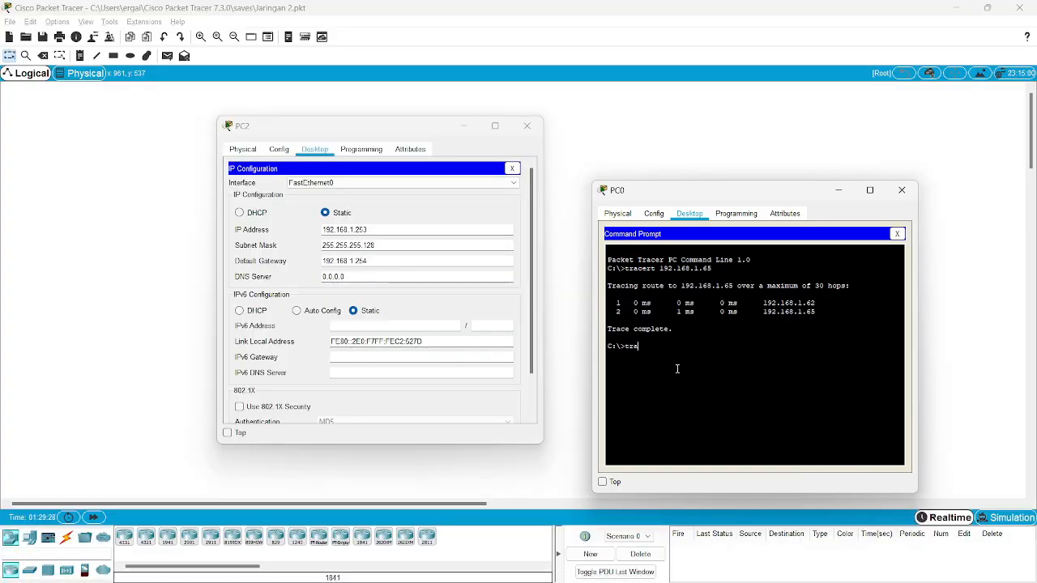
text(tracet)
key(BackSpace)
key(Return)
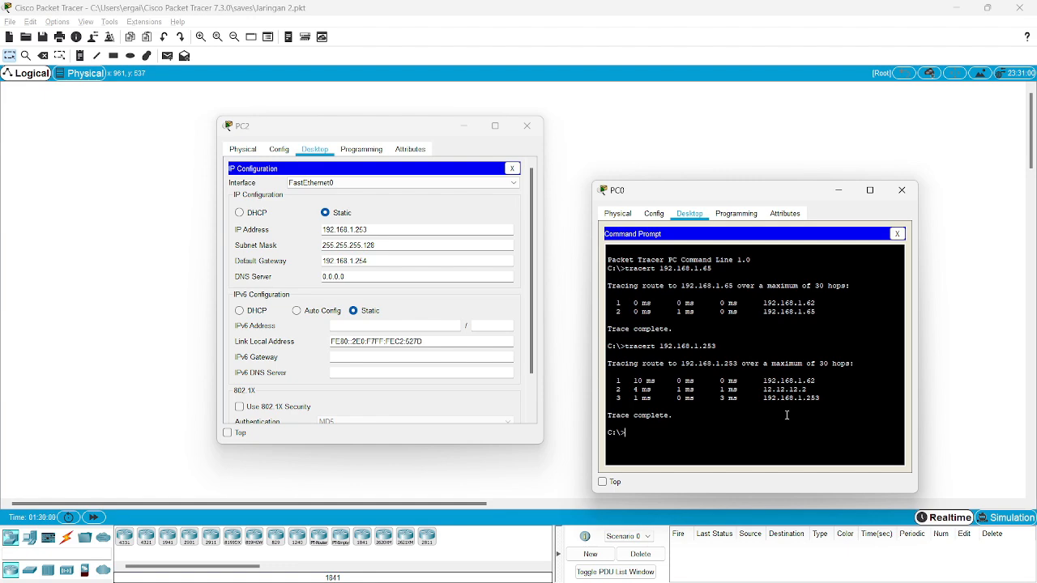
click(527, 126)
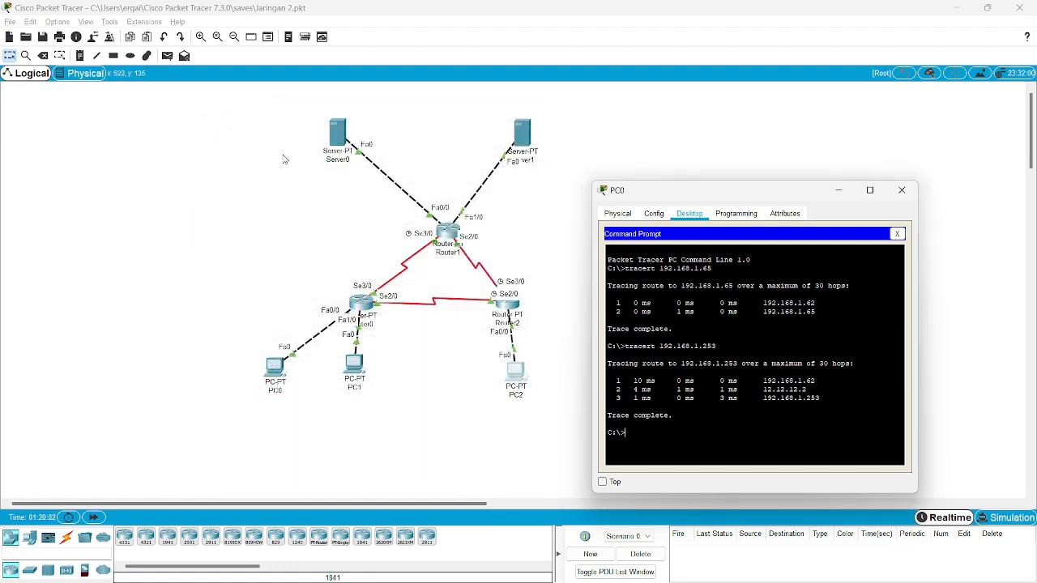
Look up Server0's FastEthernet0 address and trace the route to 33.33.33.3 from PC0's command prompt.
click(330, 134)
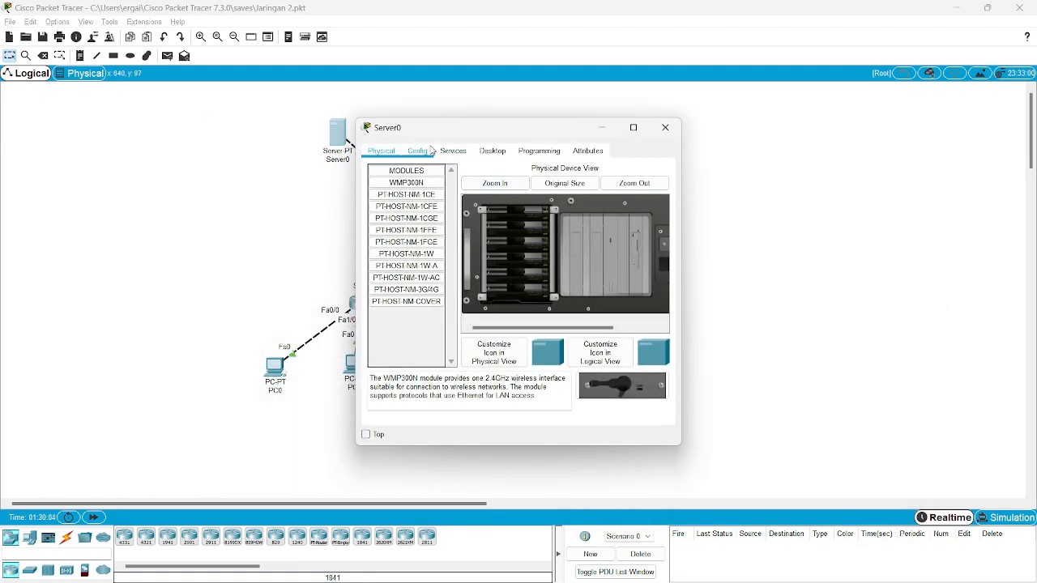
click(417, 151)
click(405, 219)
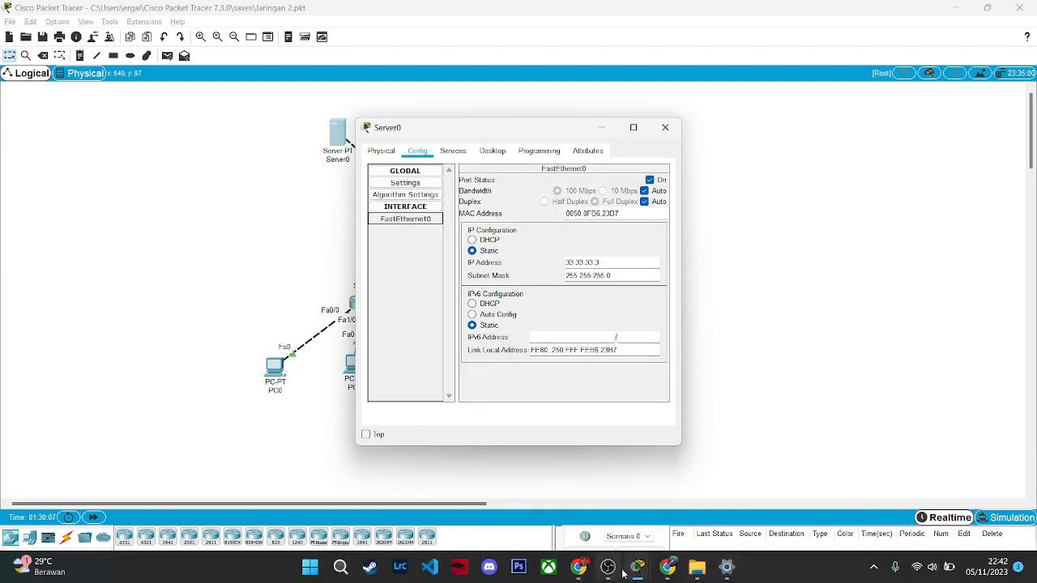
mouse_move(637, 574)
click(659, 526)
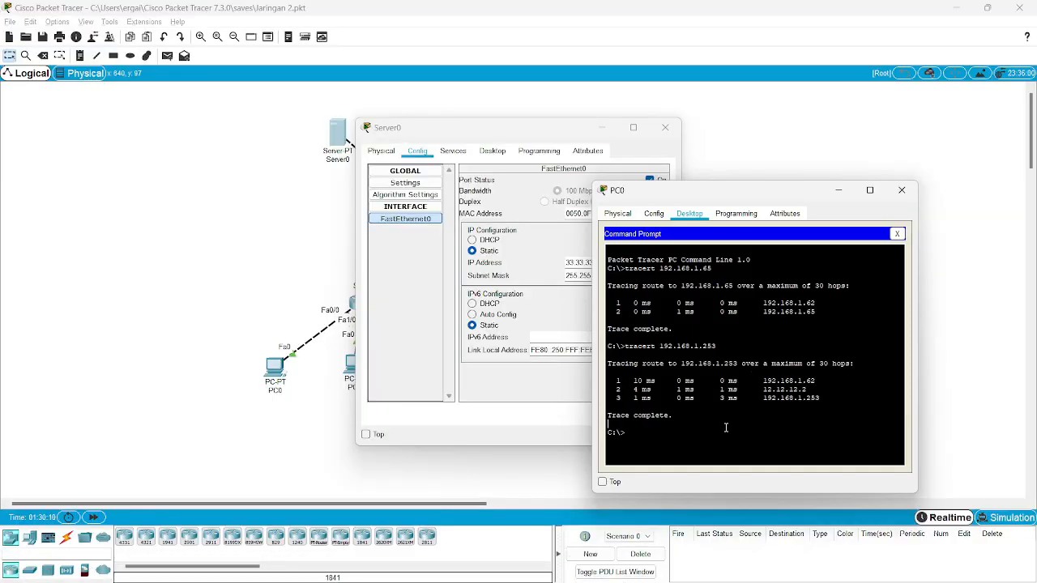
text(tracert 33.33.33.3)
key(Return)
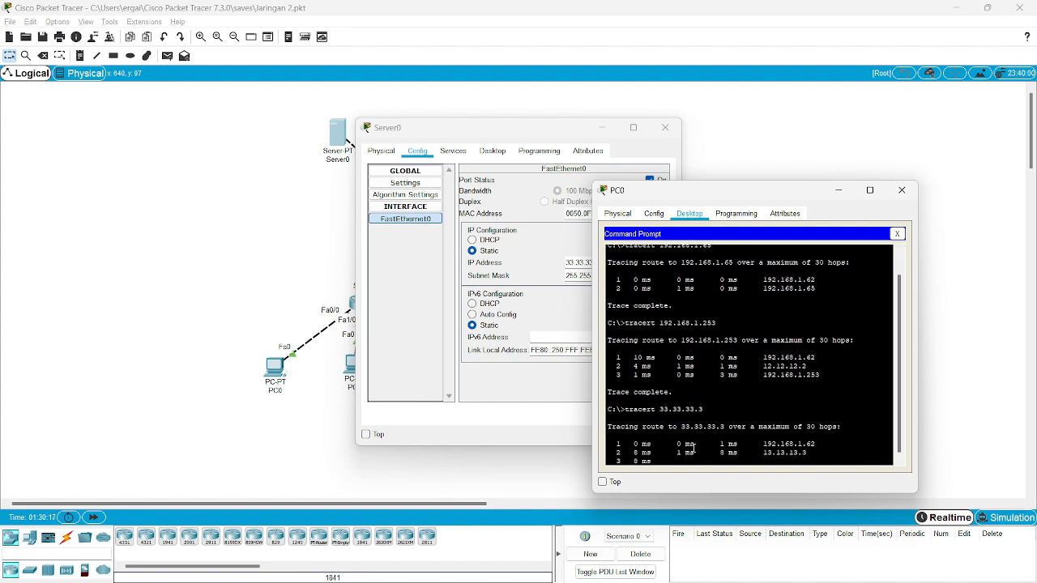
Examine the hops of the Server0 trace against Server0's interface address, and close Server0's window.
drag(821, 409, 763, 426)
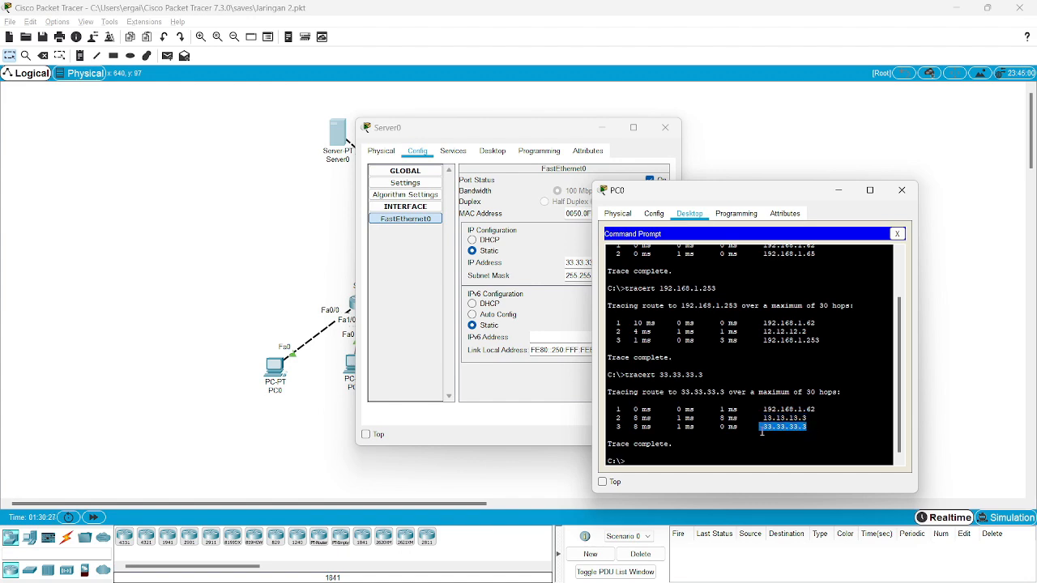
drag(549, 138, 484, 144)
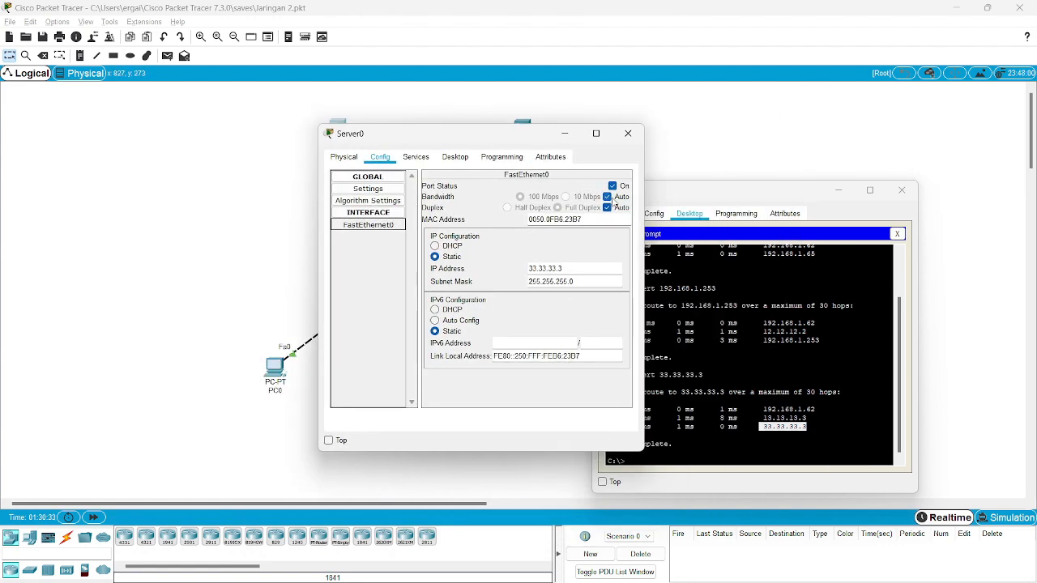
click(695, 443)
click(631, 135)
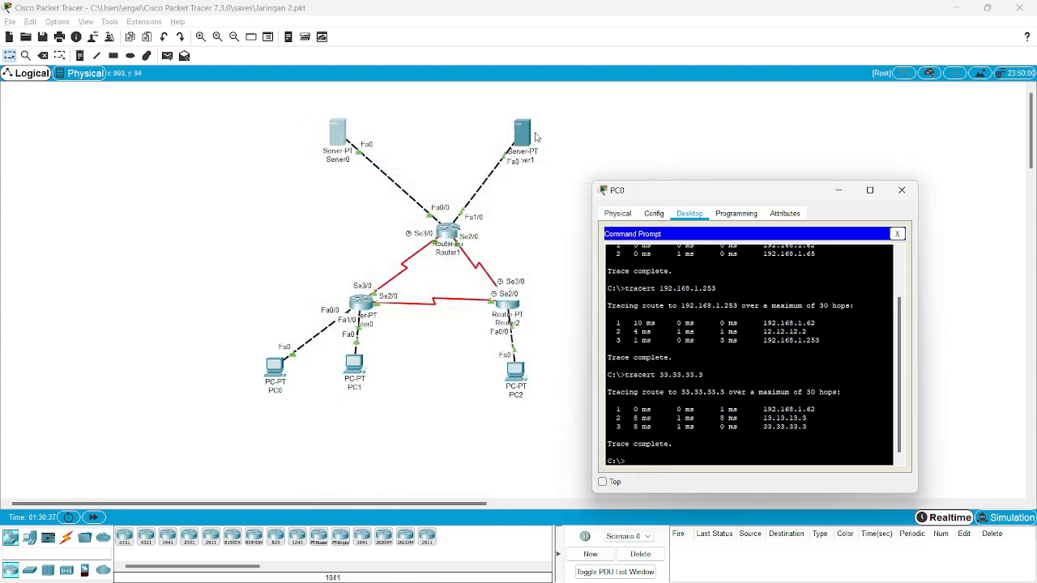
Look up Server1's FastEthernet0 address and trace the route to 43.43.43.3 from PC0's command prompt.
click(525, 136)
click(419, 153)
click(405, 218)
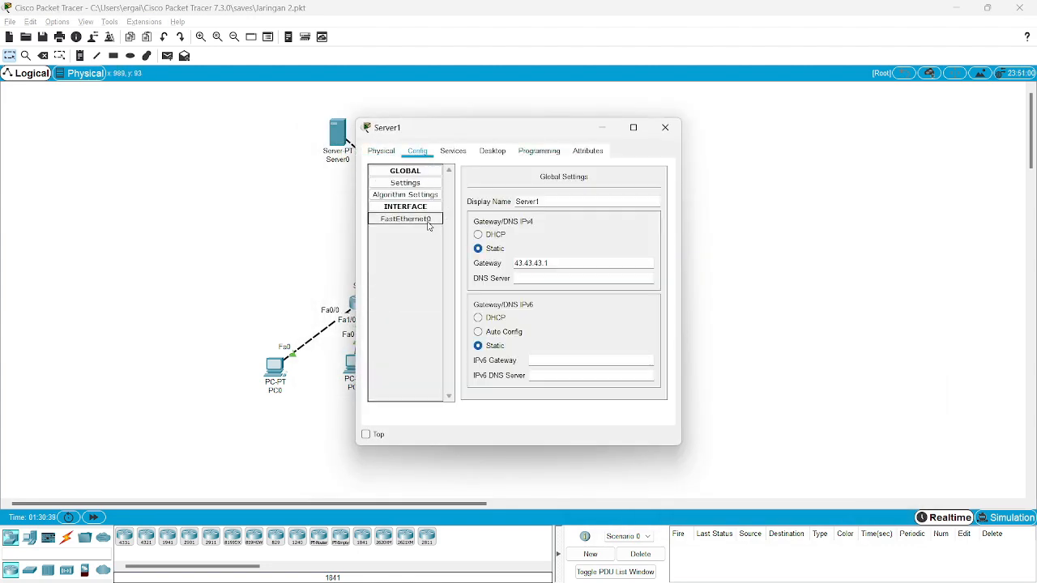
drag(486, 127, 286, 127)
mouse_move(638, 553)
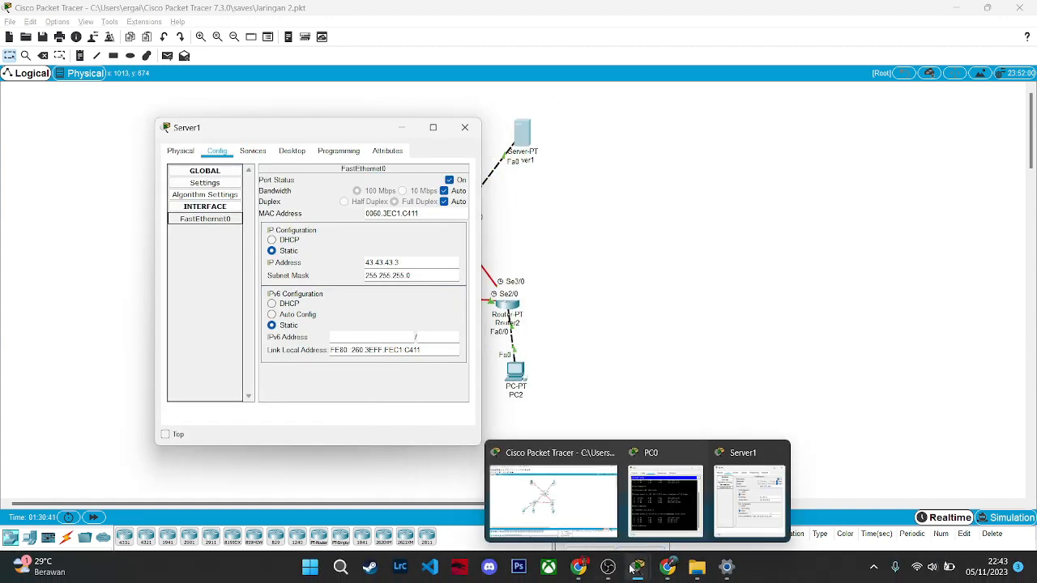
click(667, 512)
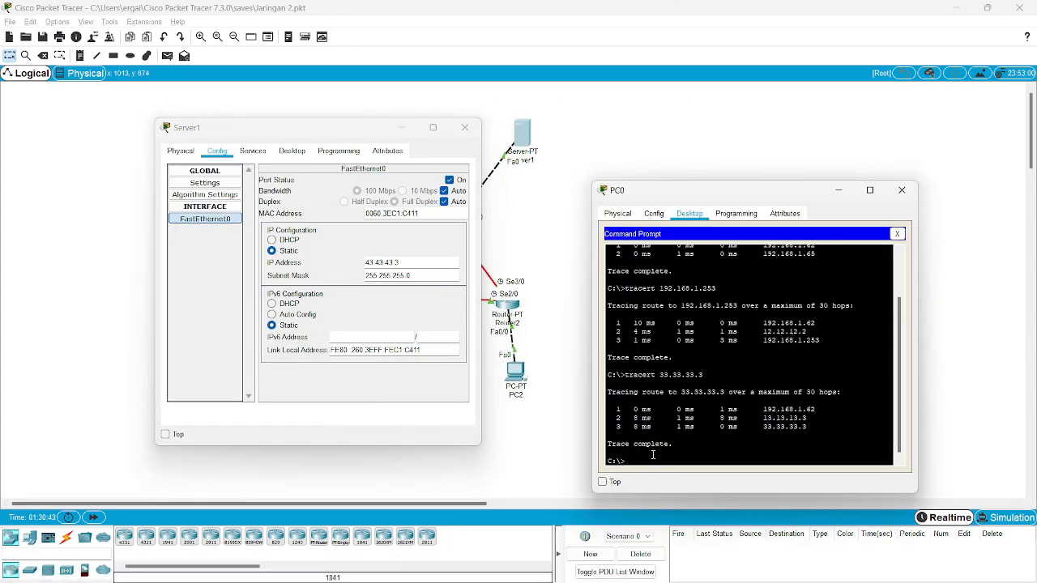
text(tracert 43.43.43.3)
key(Return)
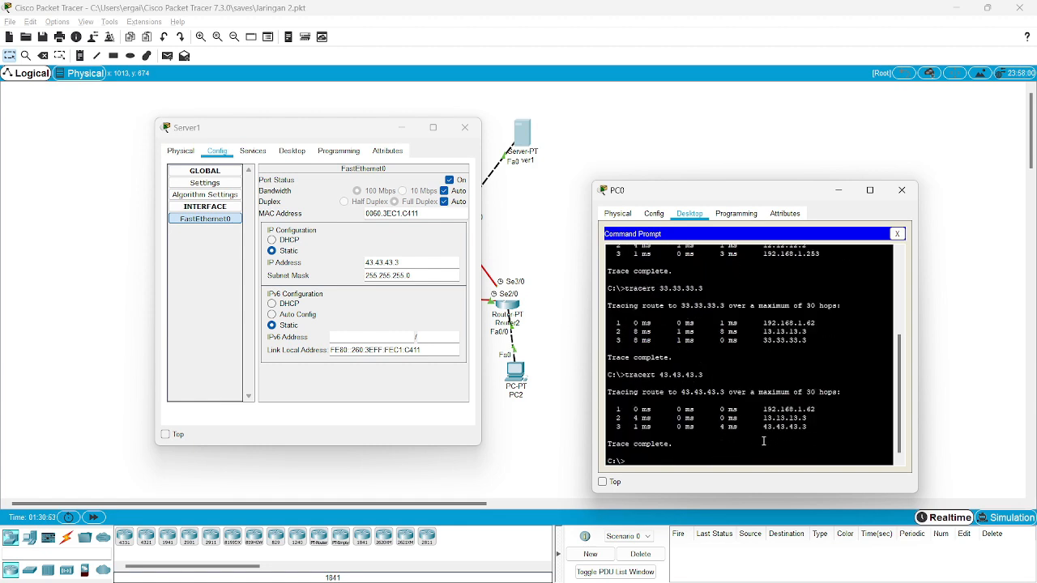
Examine the hops of the Server1 trace, and close the Server1 and PC0 windows.
drag(811, 411, 764, 430)
click(465, 127)
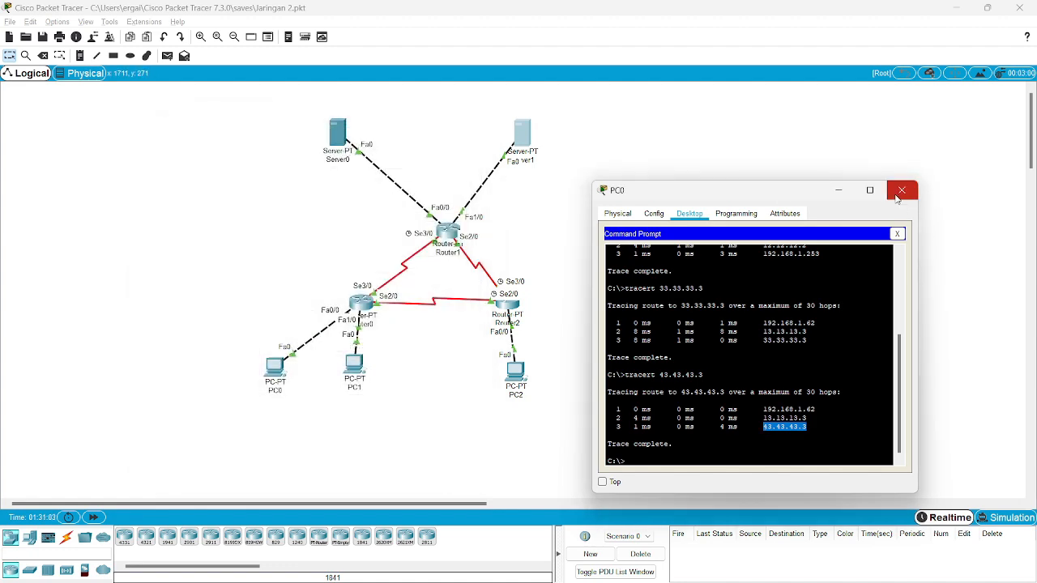
click(899, 194)
Open PC2's command prompt and place its window beside the topology.
click(515, 371)
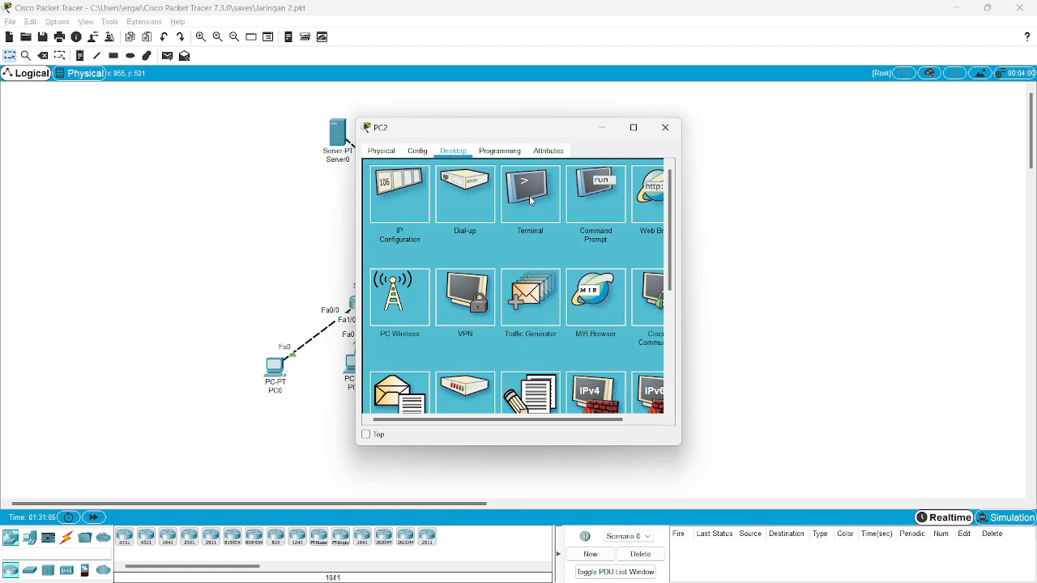
click(595, 194)
drag(532, 130, 775, 154)
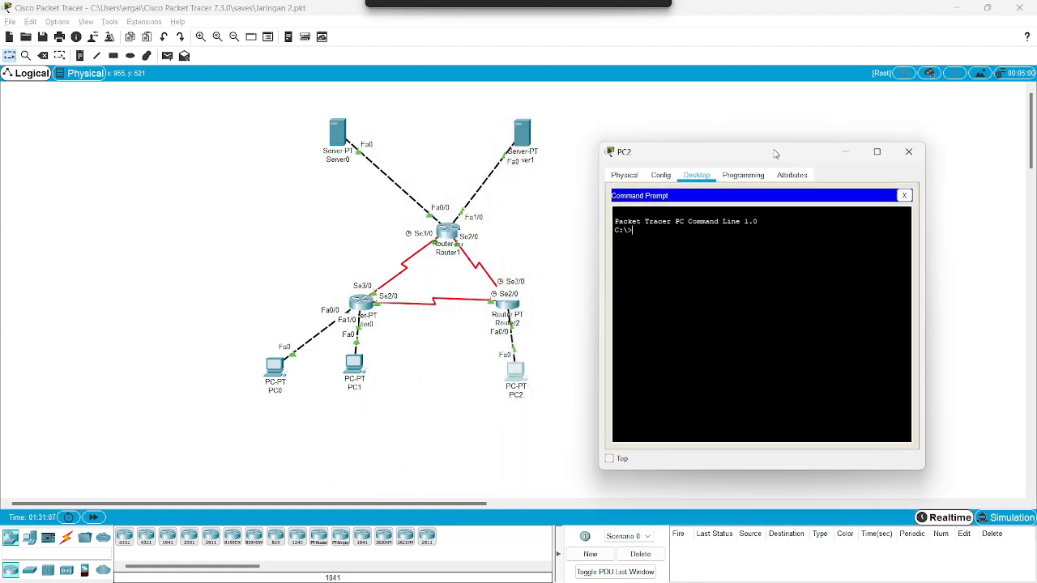
Look up PC0's IP configuration and place its window beside PC2's command prompt.
click(288, 367)
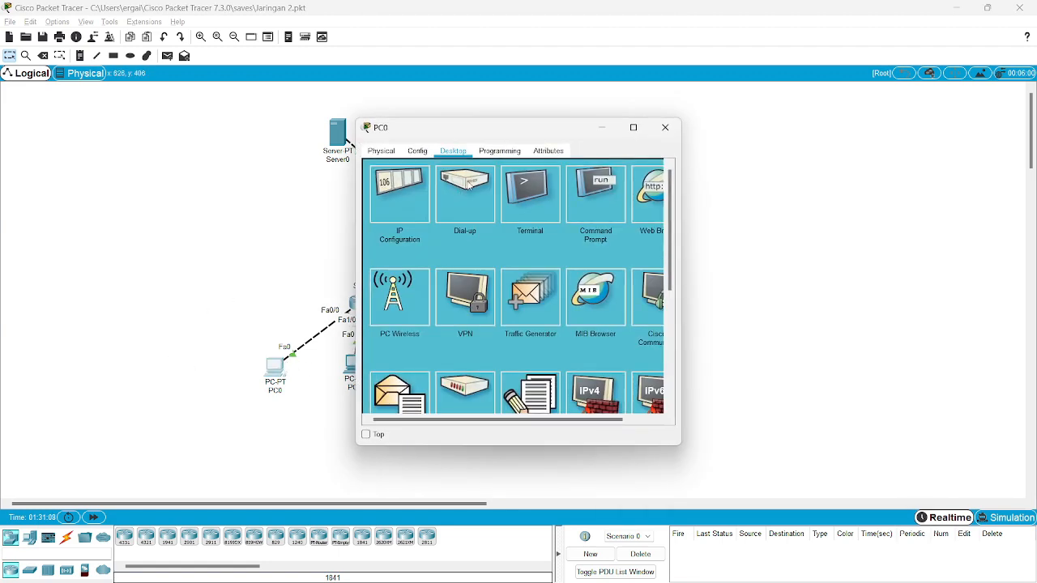
click(397, 194)
drag(517, 137, 334, 134)
mouse_move(592, 573)
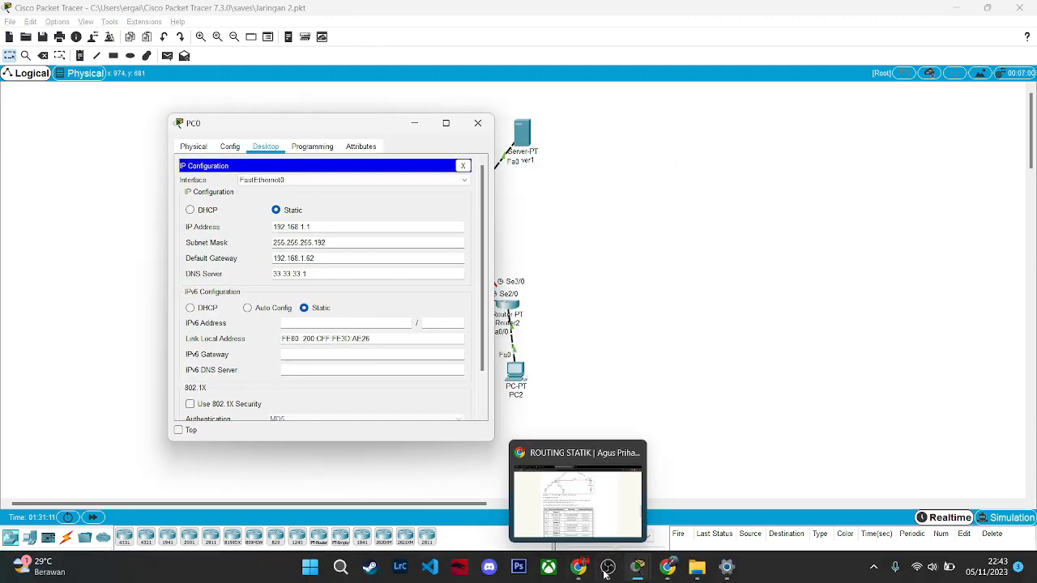
mouse_move(638, 567)
click(678, 529)
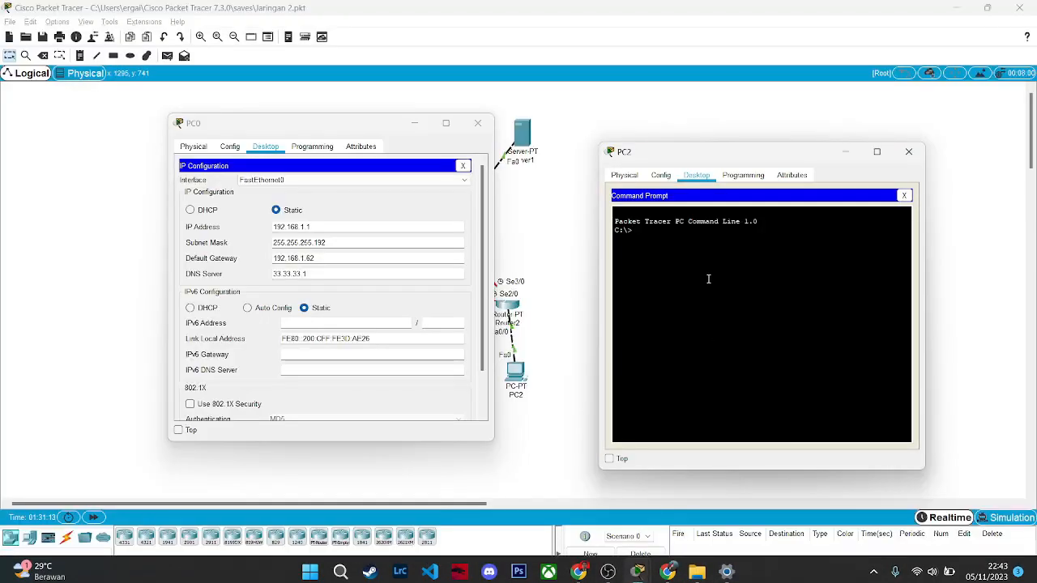
Trace the route to PC0's address 192.168.1.1 from PC2's command prompt.
text(tracert q92.1)
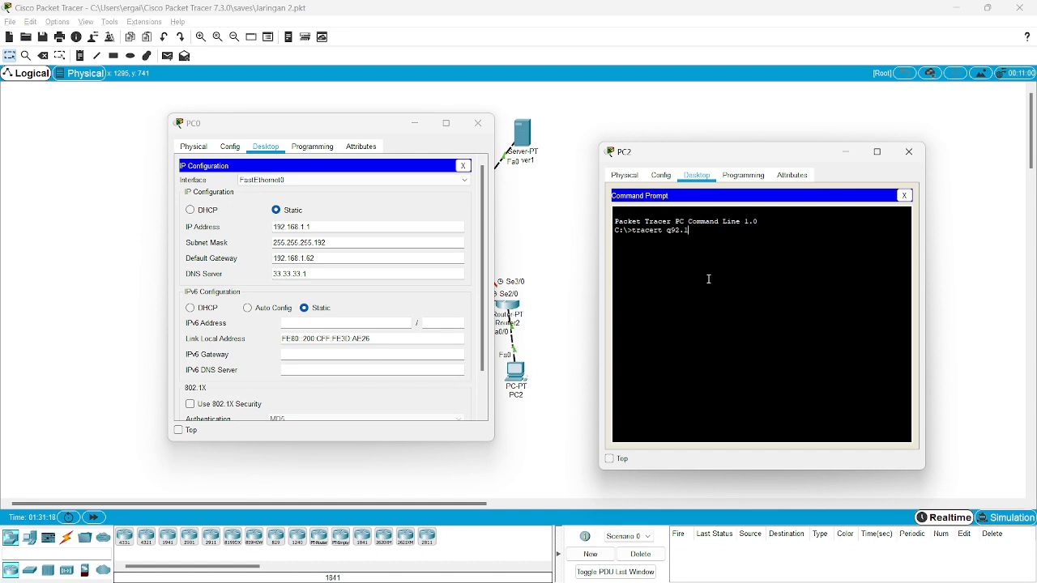
key(BackSpace)
key(BackSpace)
key(BackSpace)
key(BackSpace)
key(BackSpace)
text(92.168.1.1)
key(Delete)
text(1)
key(Return)
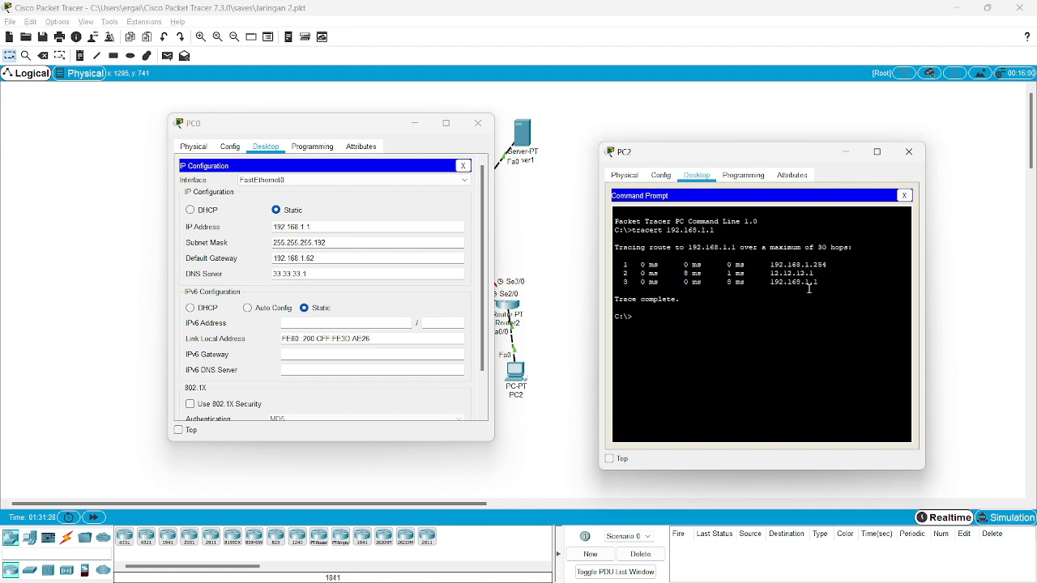
Examine the hops of the PC0 trace, and close PC0's window.
drag(831, 270, 772, 278)
click(671, 320)
click(478, 123)
Look up PC1's IP configuration and bring PC2's command prompt back beside it.
click(354, 365)
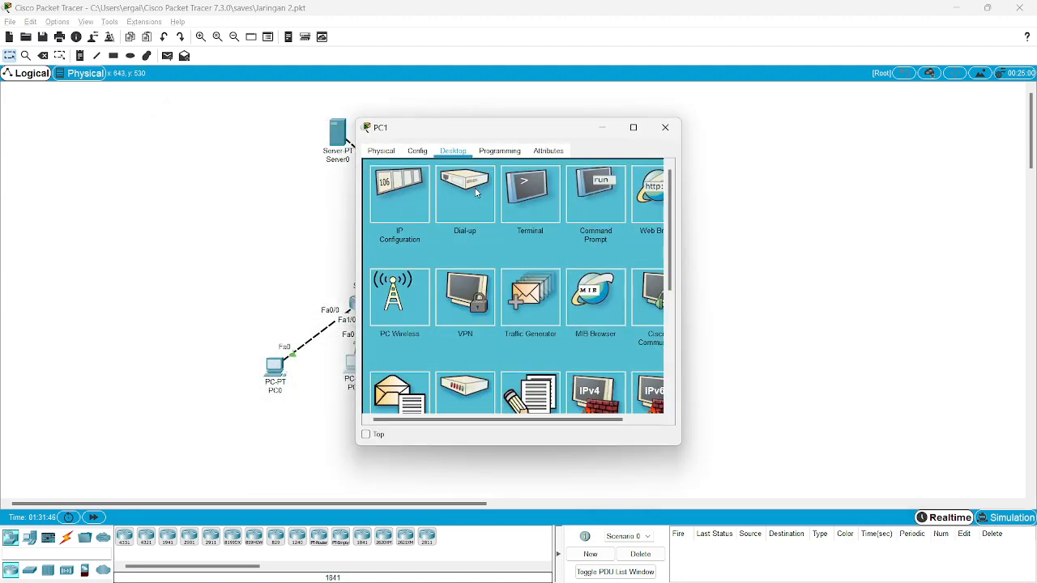
click(408, 197)
drag(470, 128, 352, 127)
mouse_move(638, 567)
click(658, 510)
Trace the route to PC1's address 192.168.1.65 from PC2's command prompt.
text(tracert)
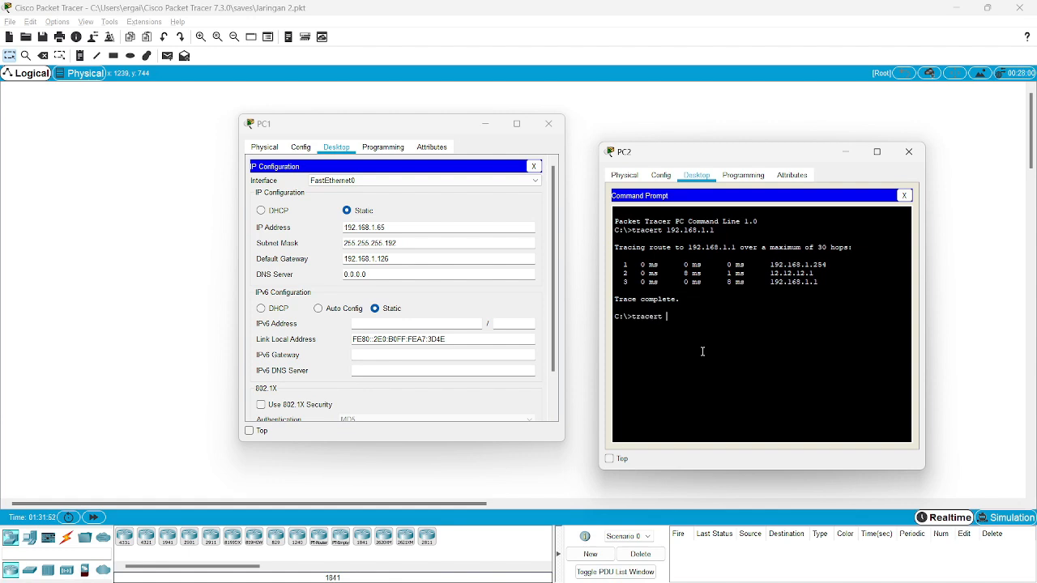
text( 192.168.1.65)
key(Return)
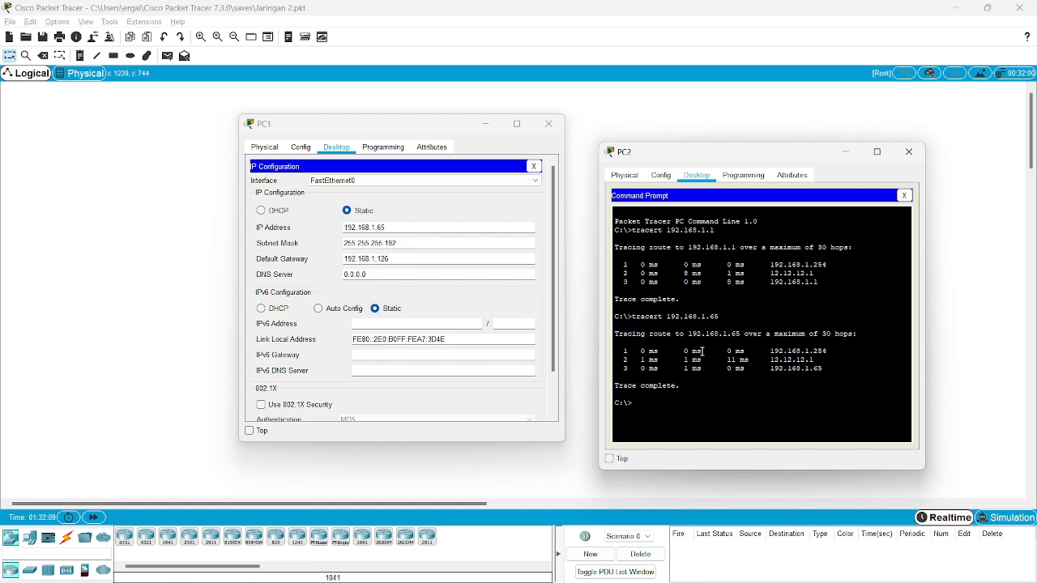
Examine the hops of the PC1 trace against the topology, and close PC1's window.
drag(827, 352, 772, 351)
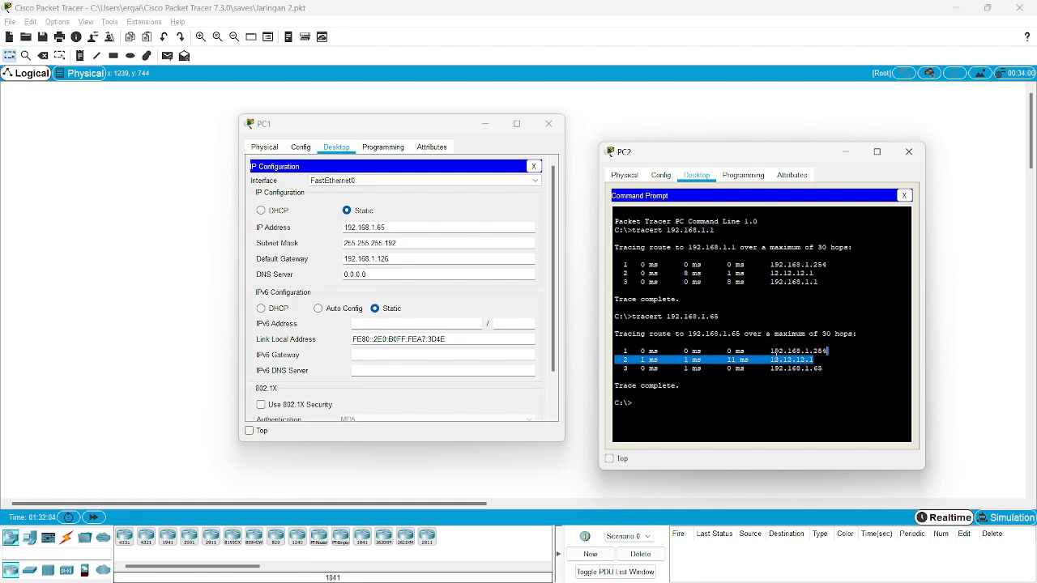
drag(442, 128, 308, 141)
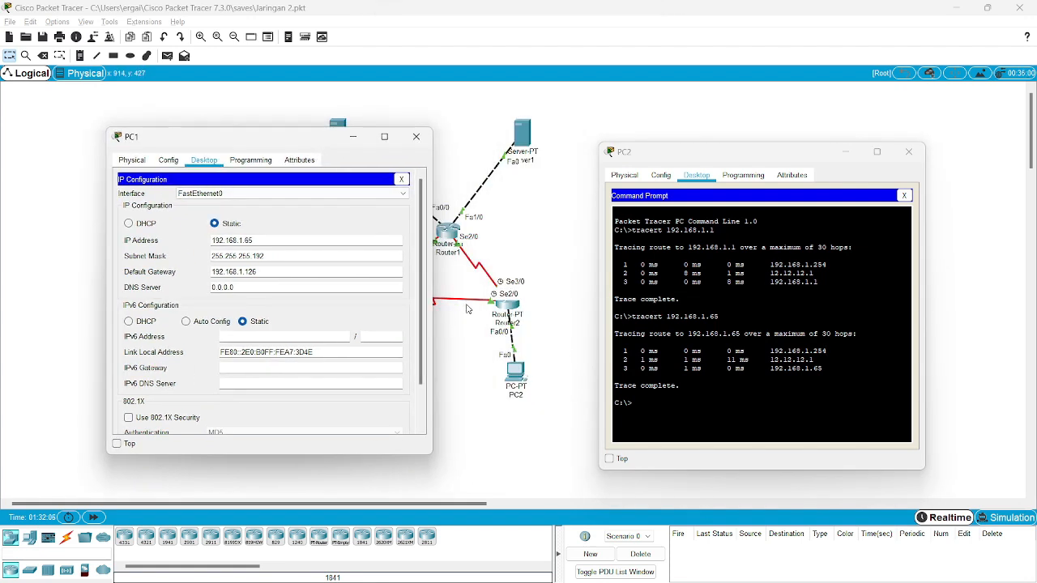
double_click(824, 369)
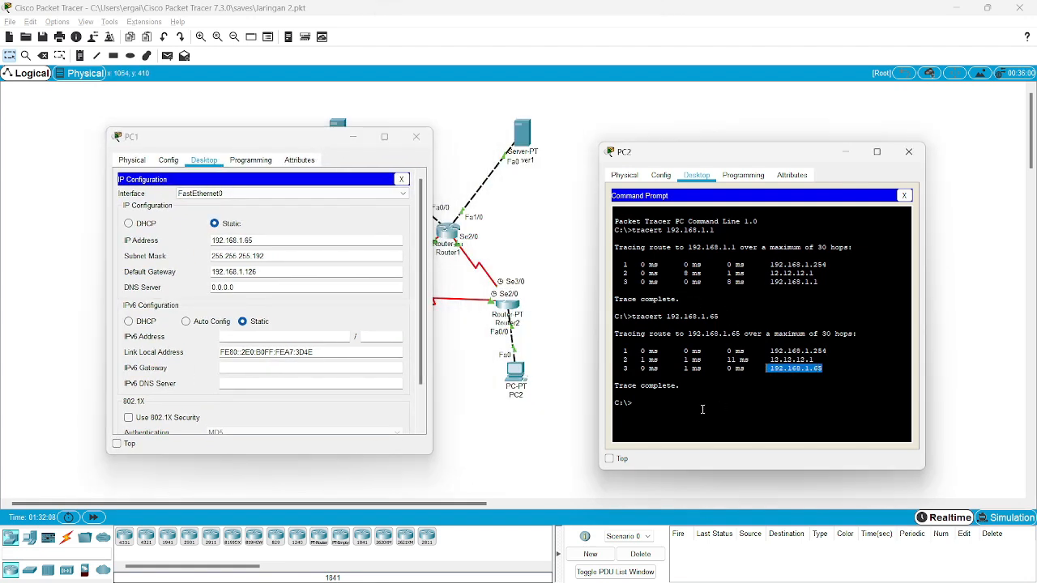
click(416, 137)
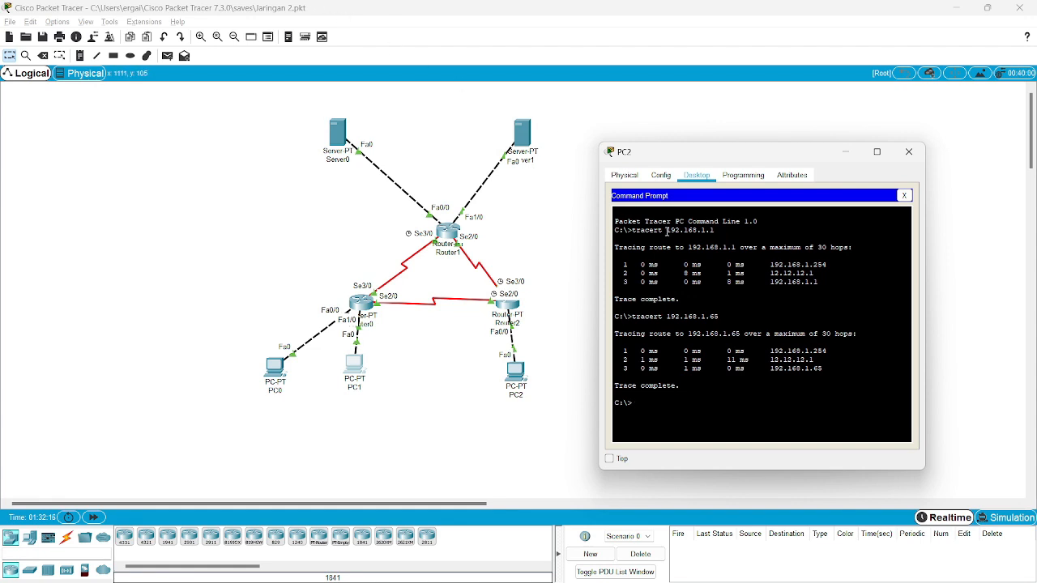
Trace the routes to the servers at 33.33.33.3 and 43.43.43.3 from PC2's command prompt, and close PC2's window.
text(tracert 33.33.33.3)
key(Return)
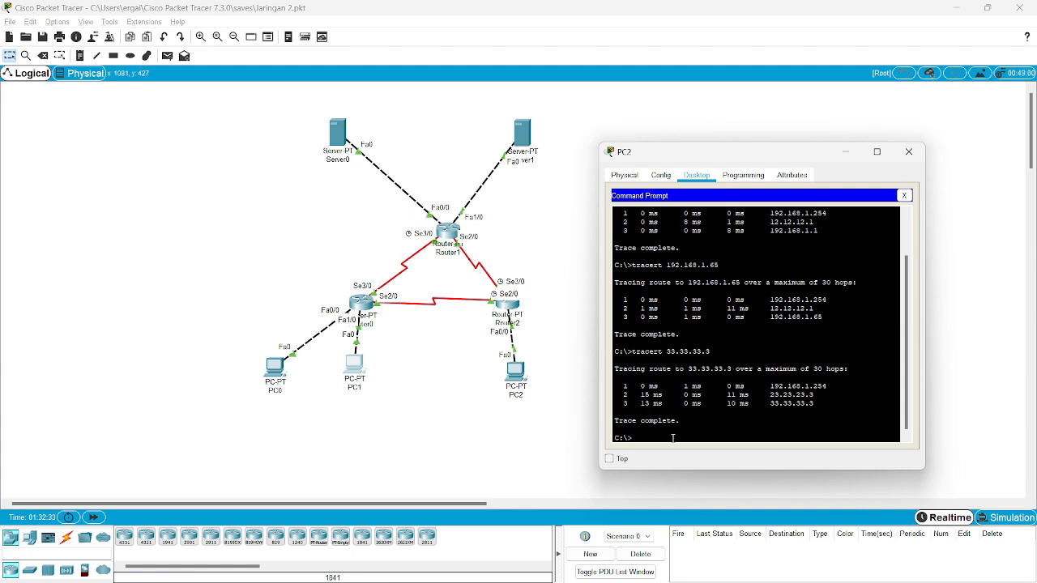
text(tracert 43.43.43.3)
key(Return)
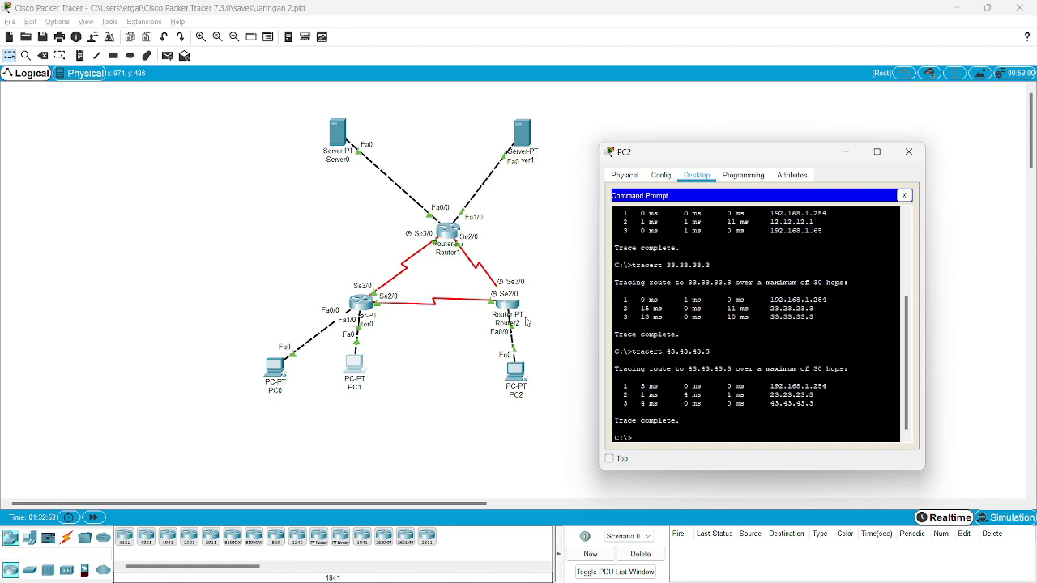
click(909, 151)
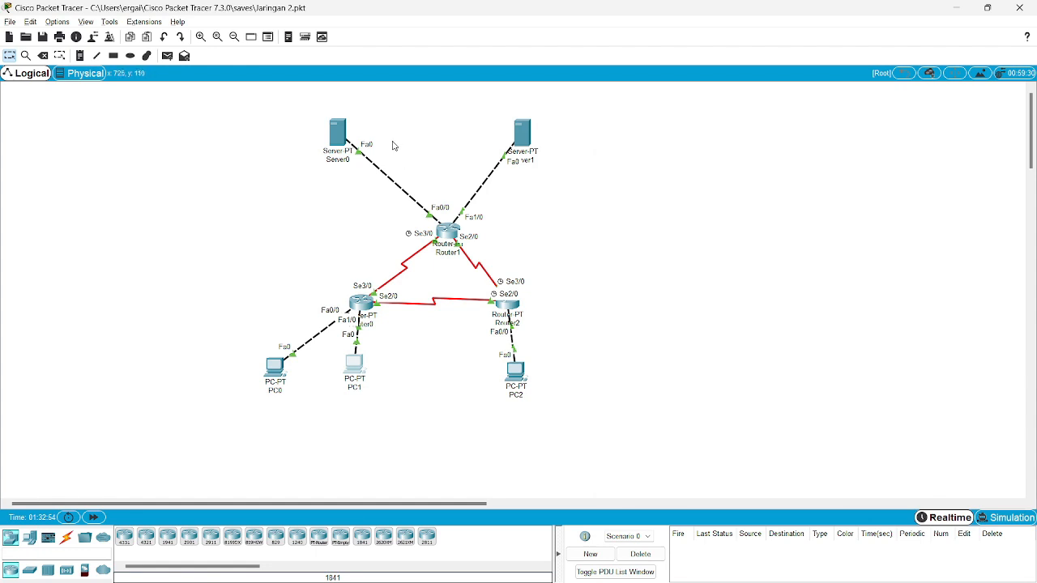
Open Server0's command prompt and trace the route to Server1 at 43.43.43.3.
click(337, 134)
click(492, 150)
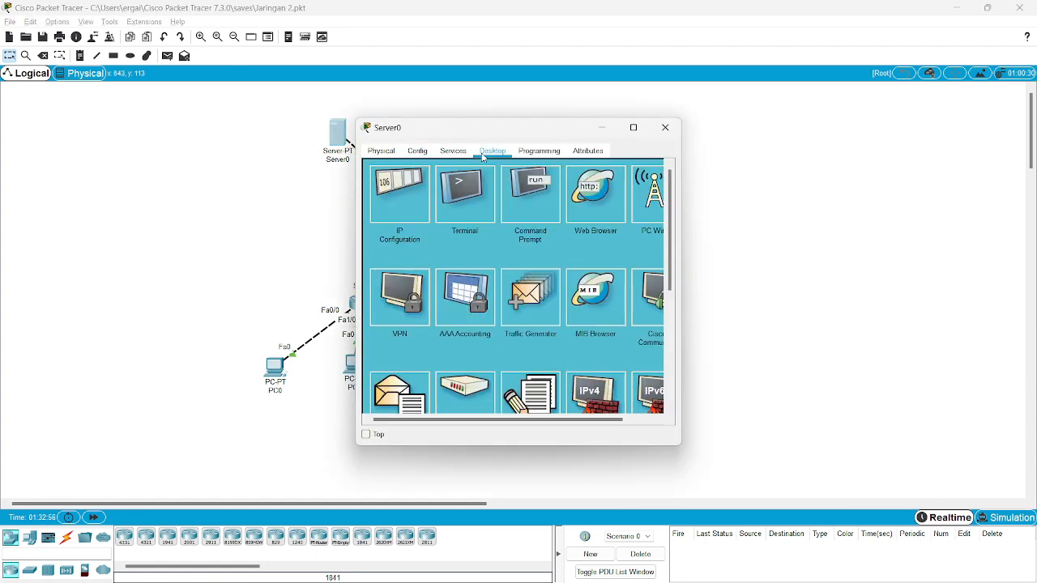
click(551, 189)
drag(540, 134, 420, 132)
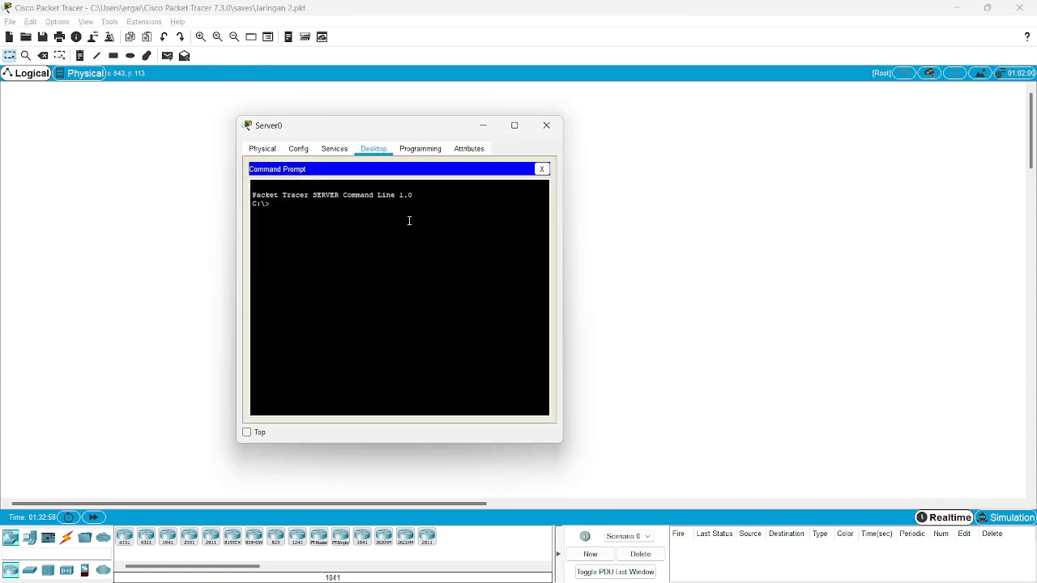
text(tracert 43.43.43.3)
key(Return)
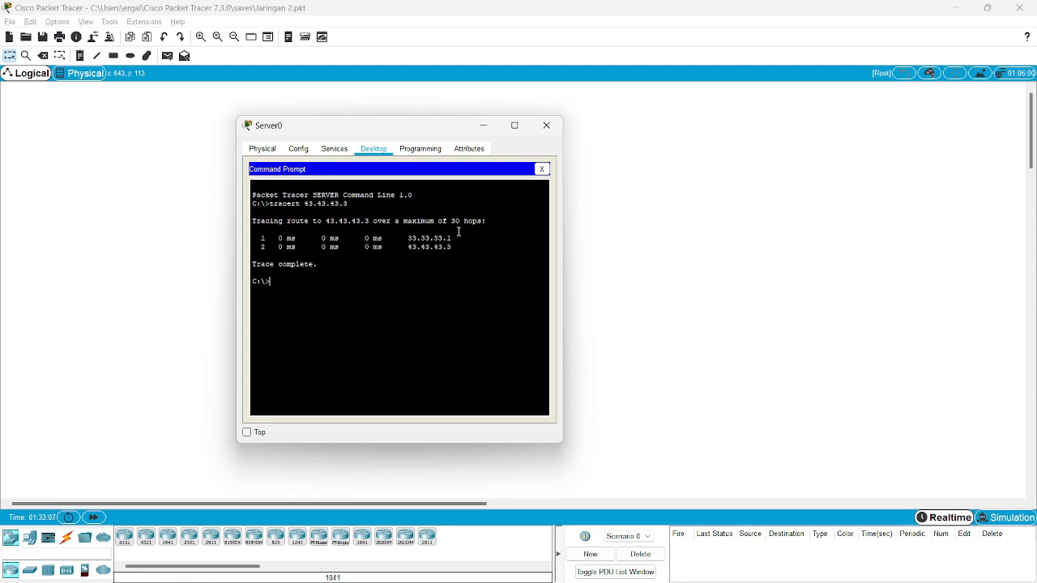
Examine the hops of Server0's trace to Server1.
drag(451, 247, 405, 238)
click(426, 247)
click(461, 250)
Trace the route to PC0's address 192.168.1.1 from Server0's command prompt.
click(359, 300)
text(tracert 192.168.1.1)
key(Return)
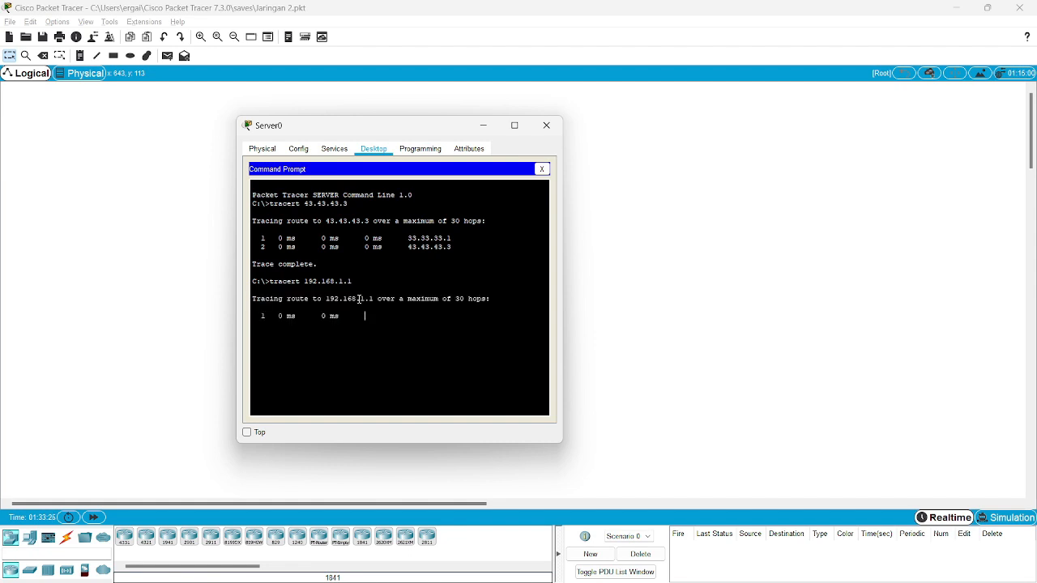
Examine the hops of Server0's trace to PC0, moving the window off the topology's PCs.
drag(453, 316, 392, 325)
drag(416, 127, 581, 140)
drag(634, 348, 561, 346)
Try to trace the route to PC1's address 192.168.1.65 from Server0's command prompt, and abort the trace.
click(491, 391)
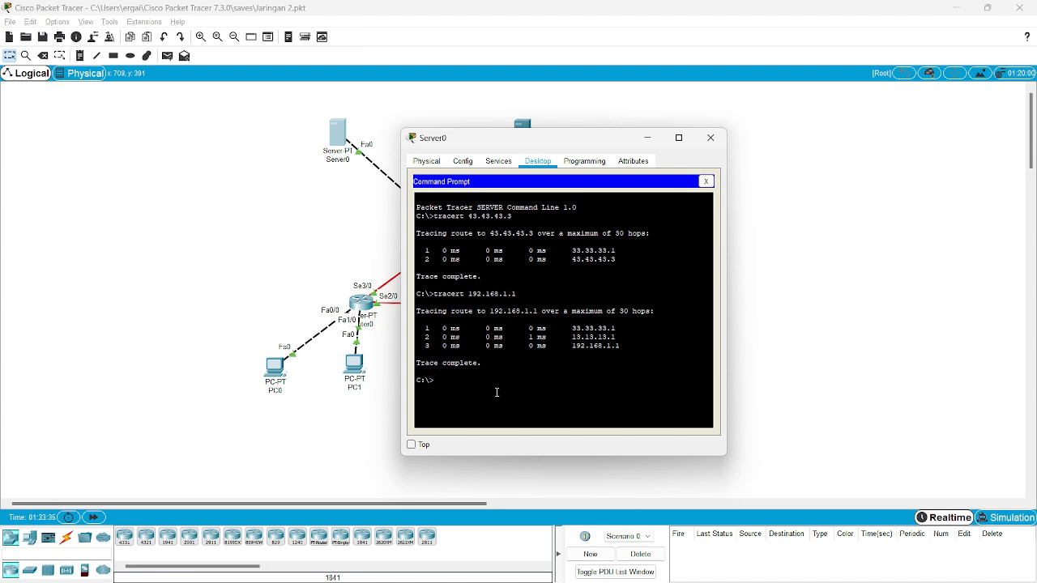
text(tracert 192.168.1.65)
key(Return)
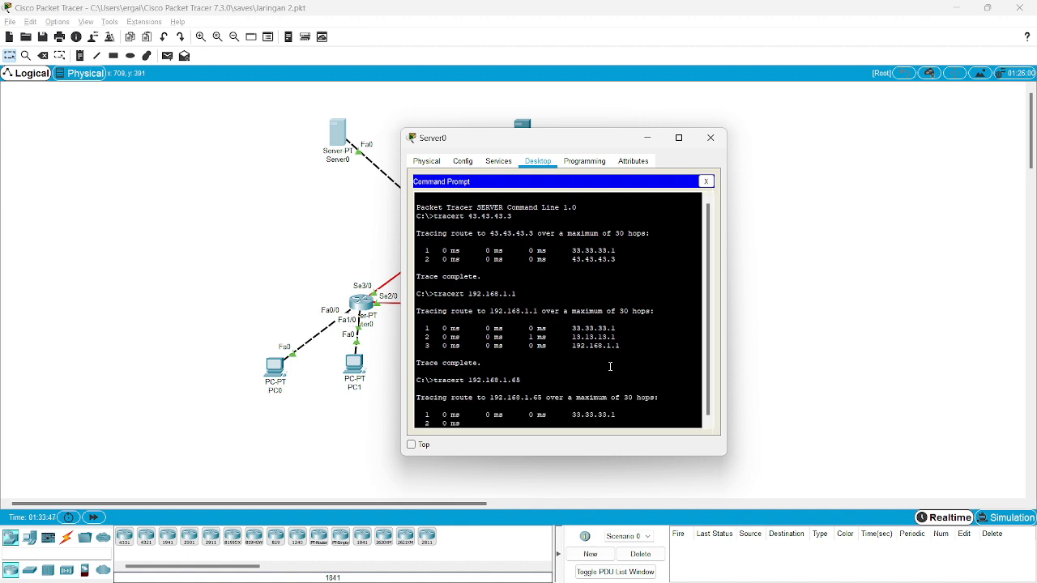
drag(526, 147, 662, 134)
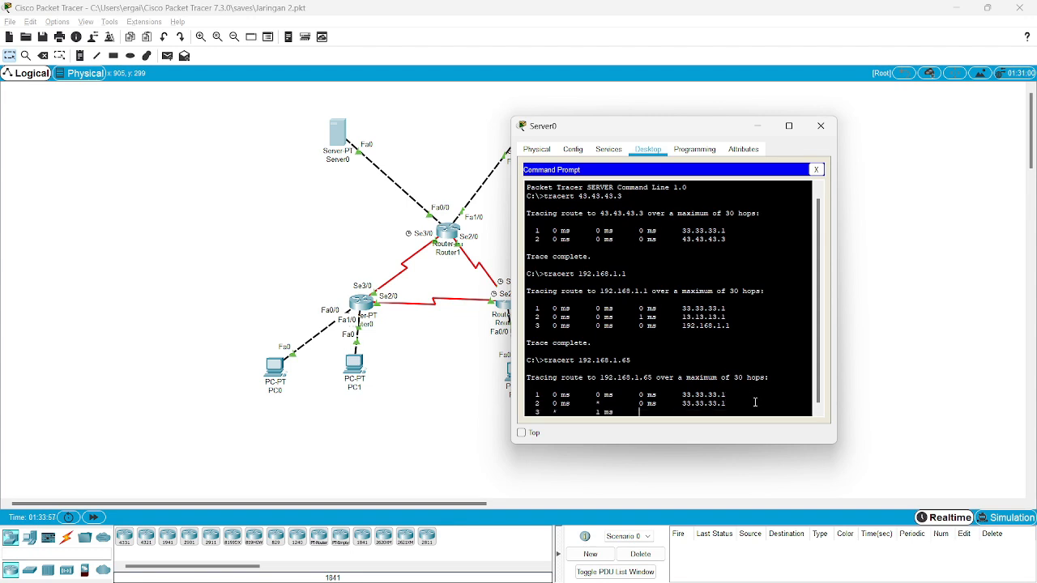
key(ctrl+c)
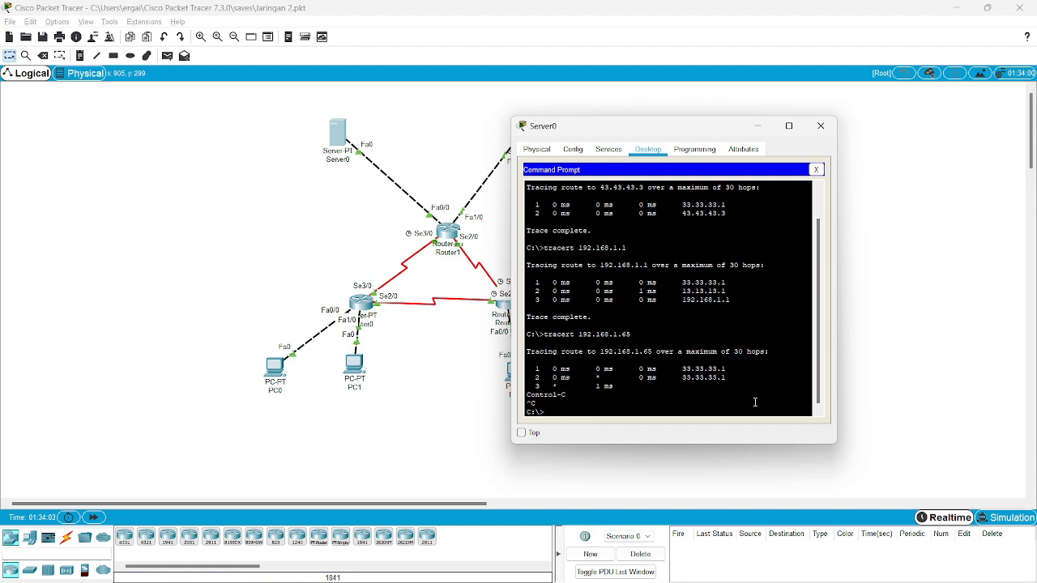
Trace the route to 192.168.1.253 from Server0's command prompt, and place the window clear of the topology.
text(tracert 192.168.1.253)
key(Return)
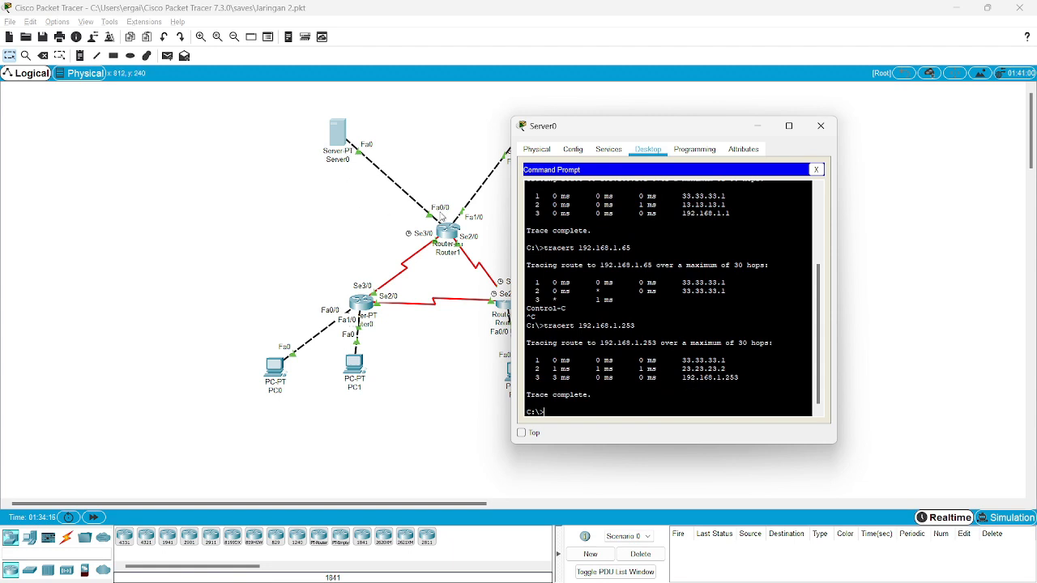
drag(633, 129, 694, 136)
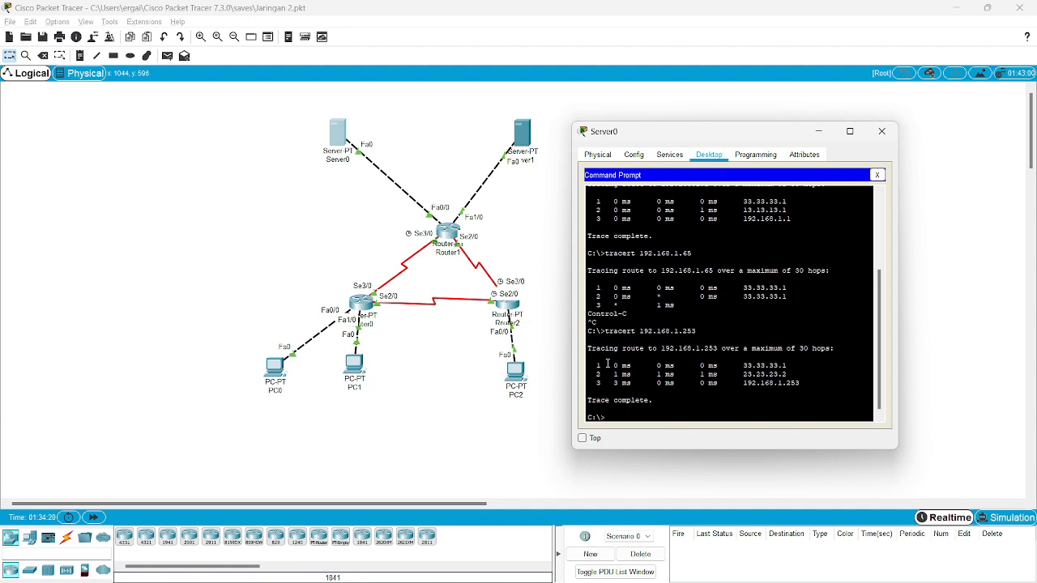